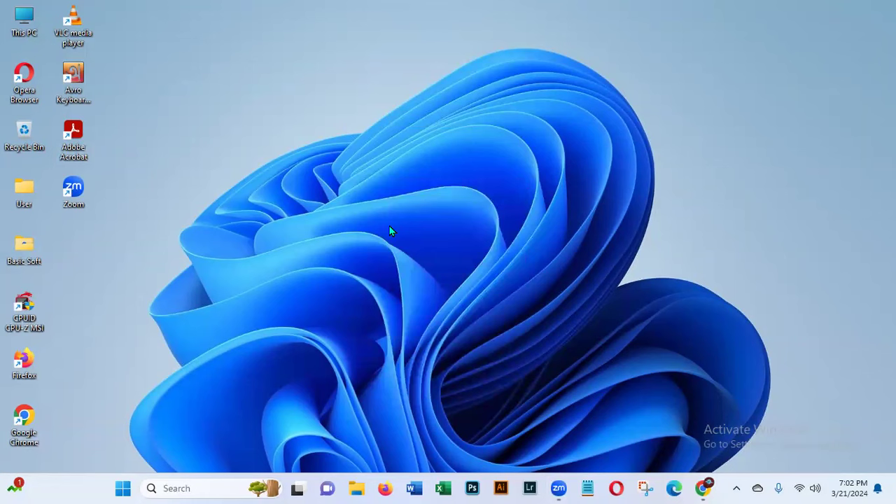
Open Chrome with the seahorse-avatar profile, maximize the window and go to youtube.com
double_click(18, 424)
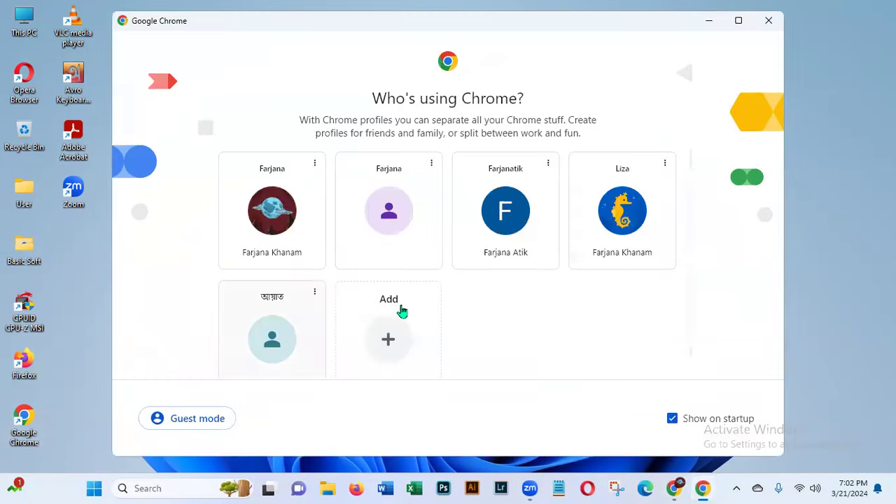
left_click(597, 256)
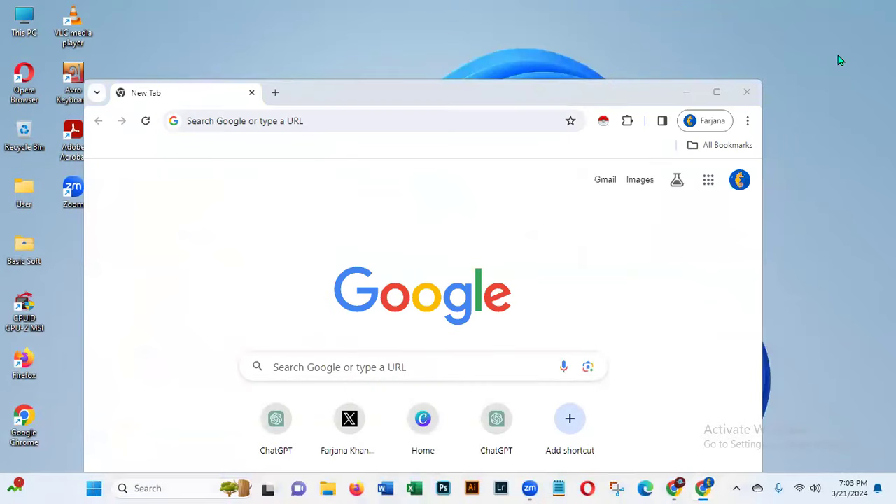
left_click(717, 93)
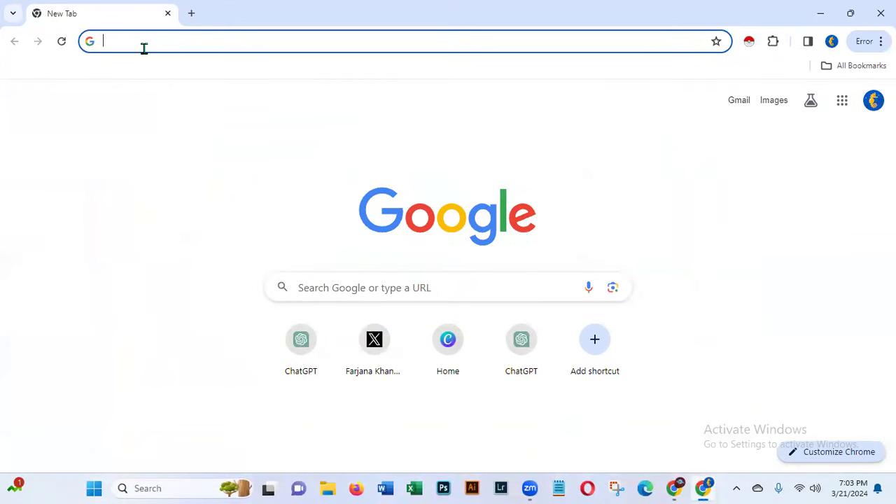
type("y")
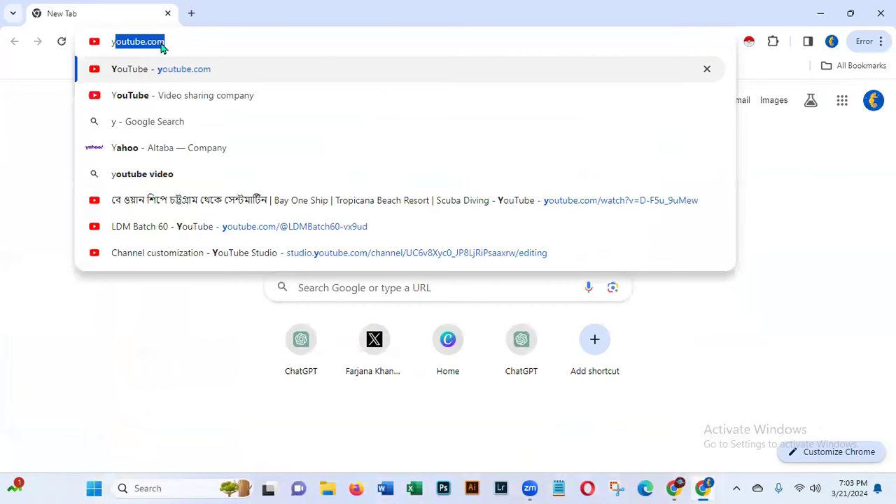
key("Return")
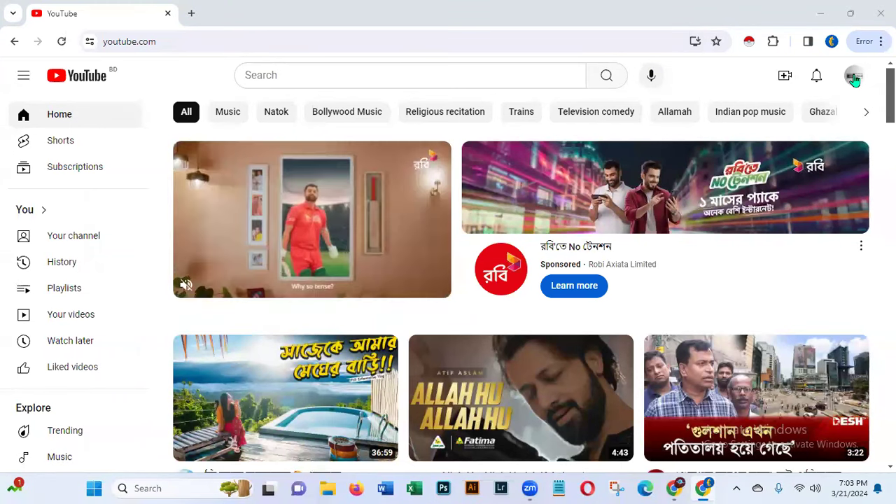
Go to the signed-in LDM Batch 60 channel page and open its channel customization in YouTube Studio
left_click(854, 77)
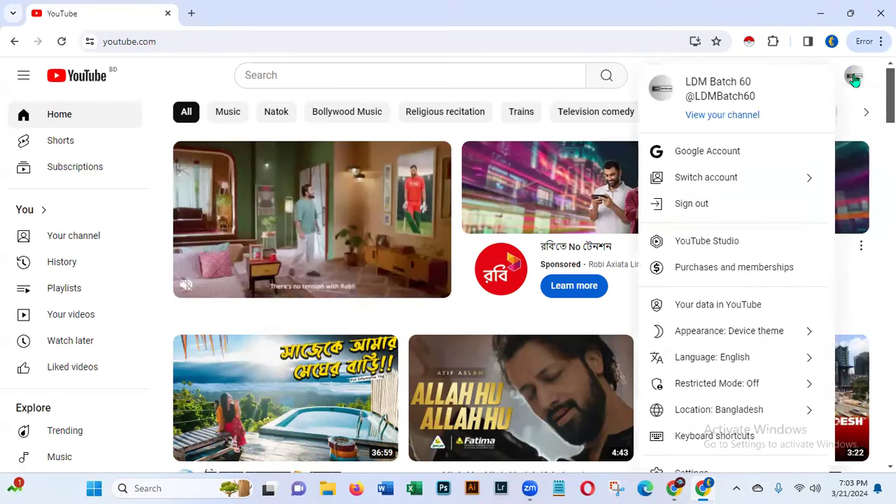
left_click(711, 119)
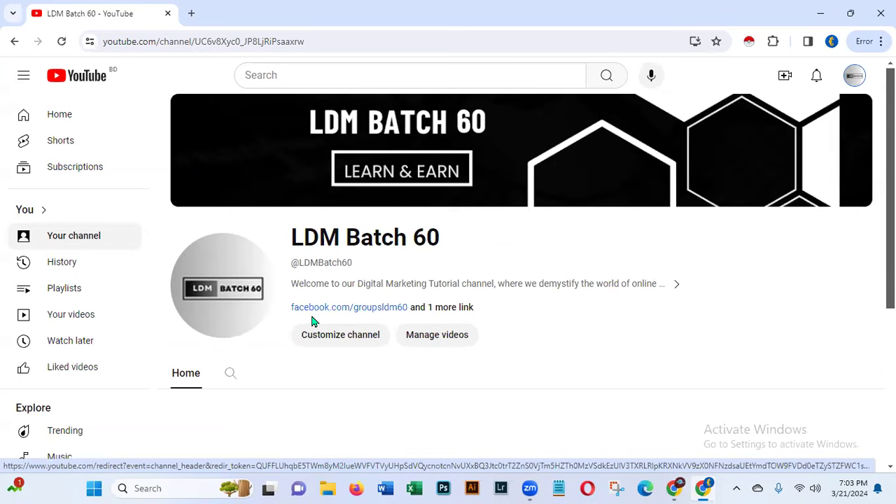
left_click(329, 342)
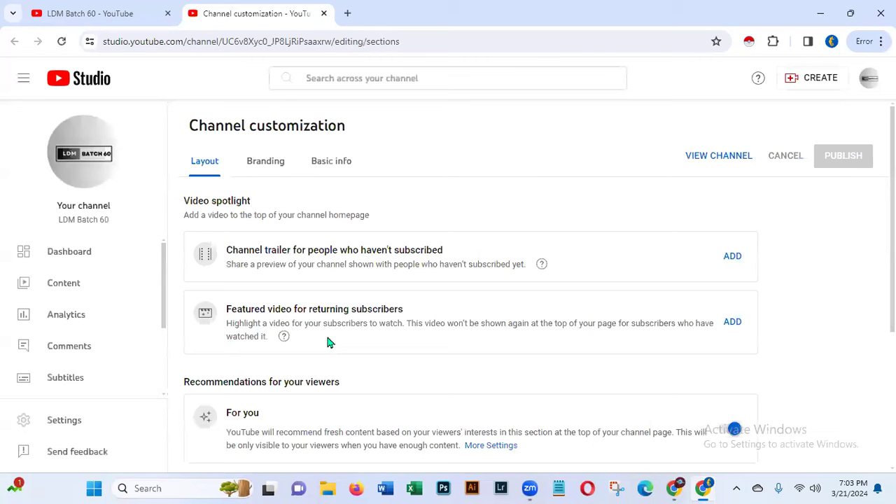
Review the channel's Branding settings for picture and banner image, and show its Basic info
left_click(269, 167)
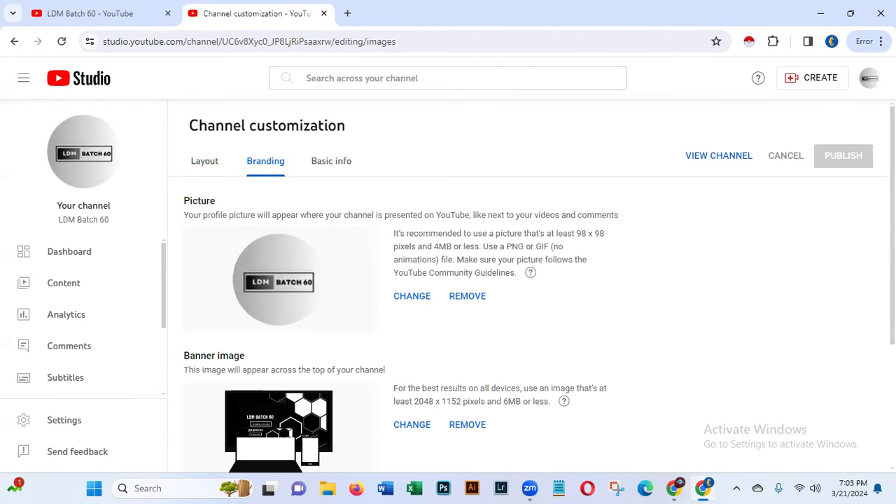
scroll(867, 455, "down", 3)
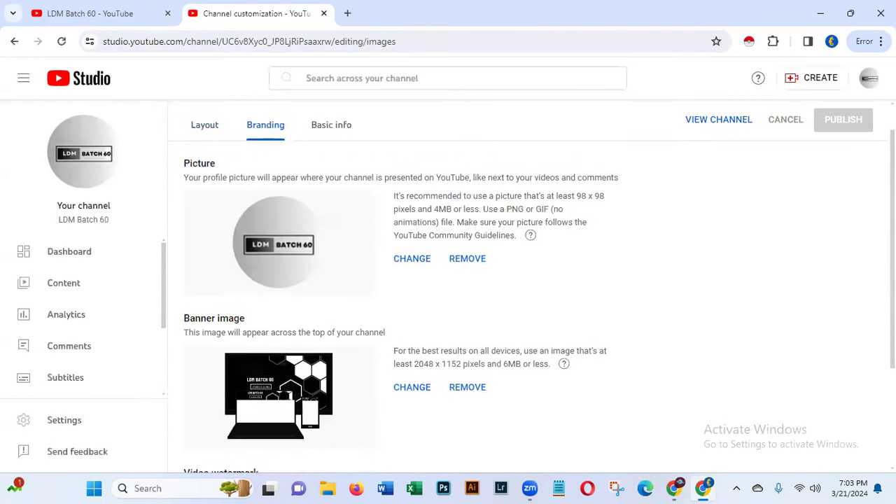
scroll(867, 455, "up", 3)
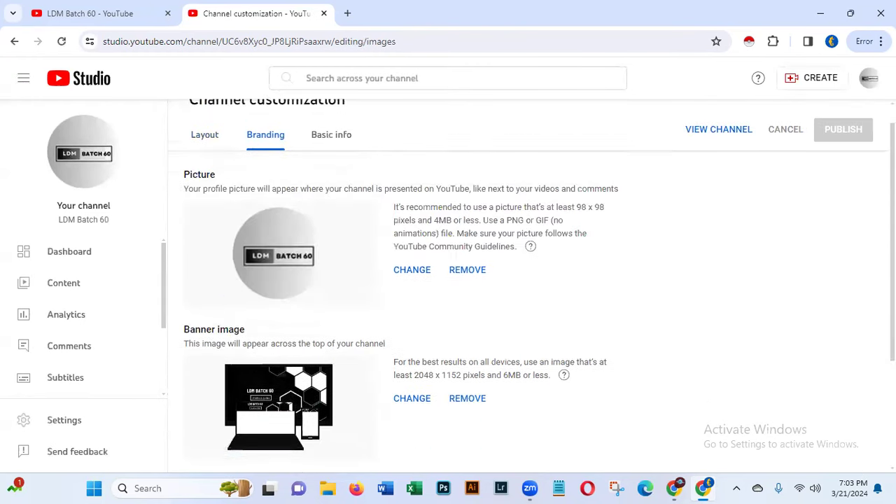
left_click(344, 168)
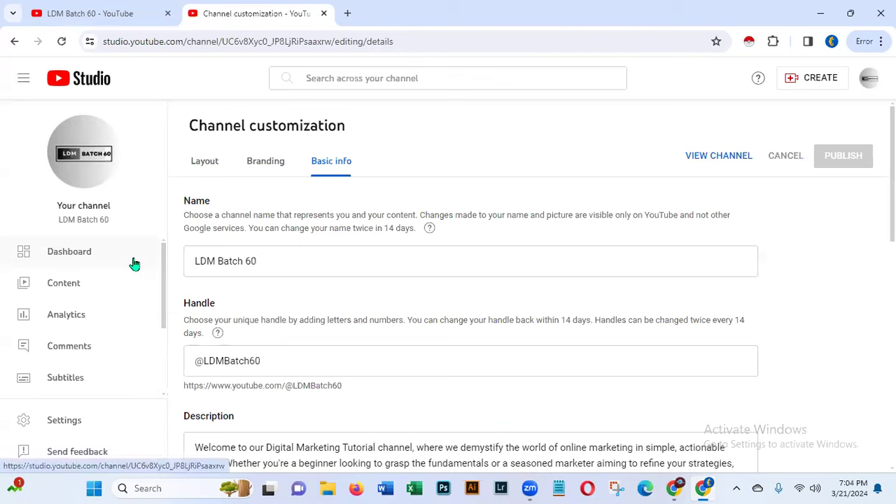
Examine the LDM Batch 60 channel dashboard, including its top videos section, and show the channel content list
left_click(65, 258)
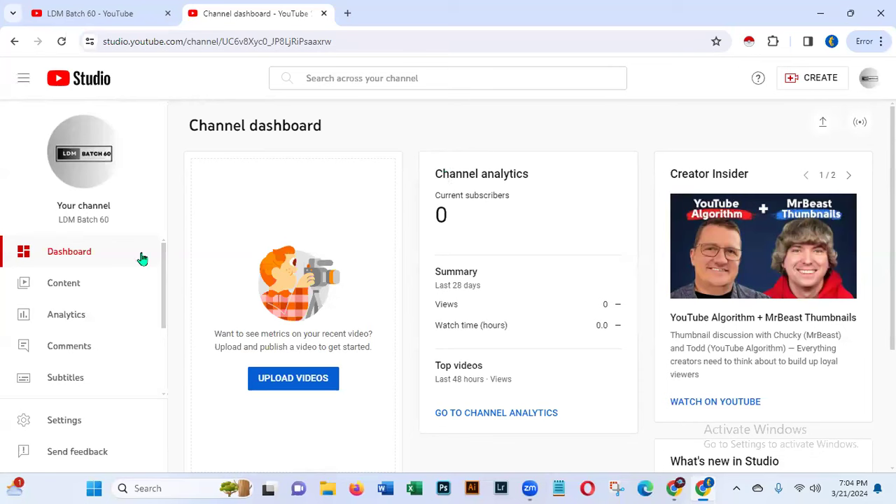
left_click(293, 378)
left_click_drag(441, 367, 530, 365)
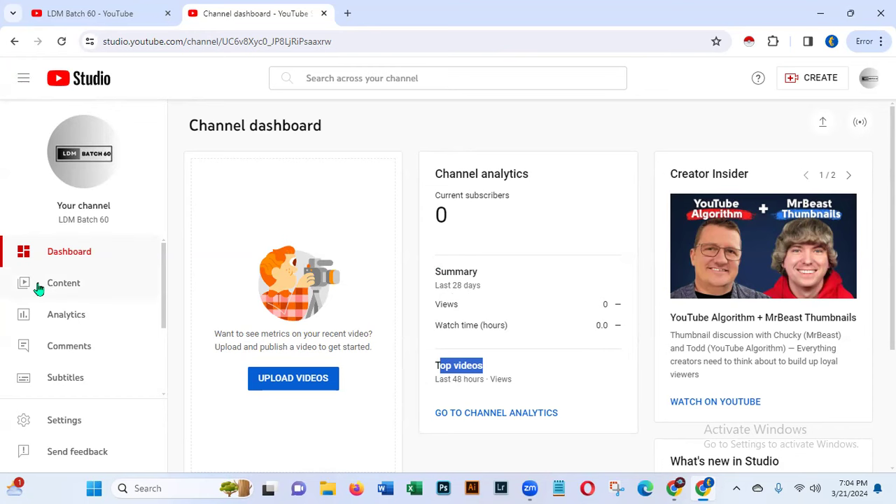
left_click(64, 284)
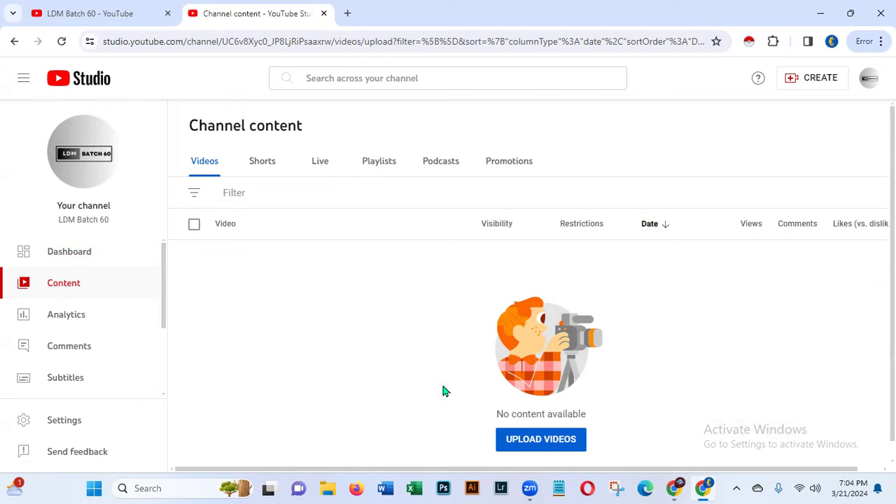
Minimize the browser window, open Chrome with the blue F-avatar profile in a maximized window and load YouTube
left_click(822, 16)
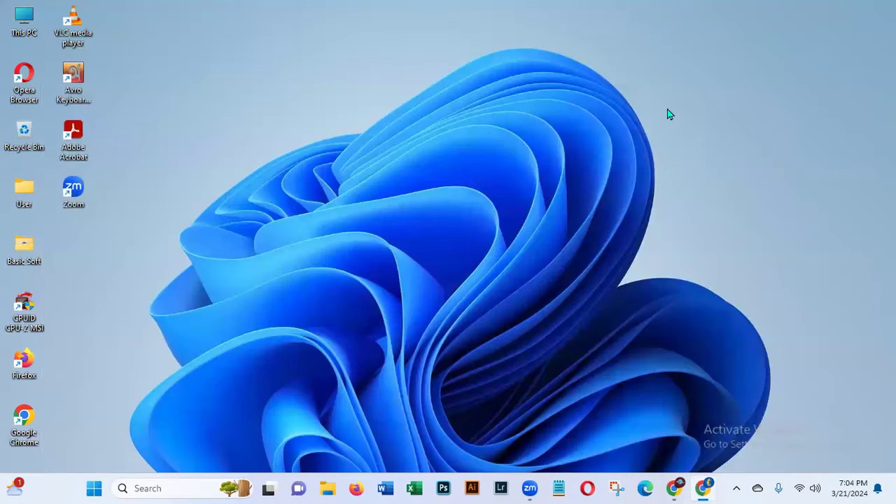
double_click(20, 434)
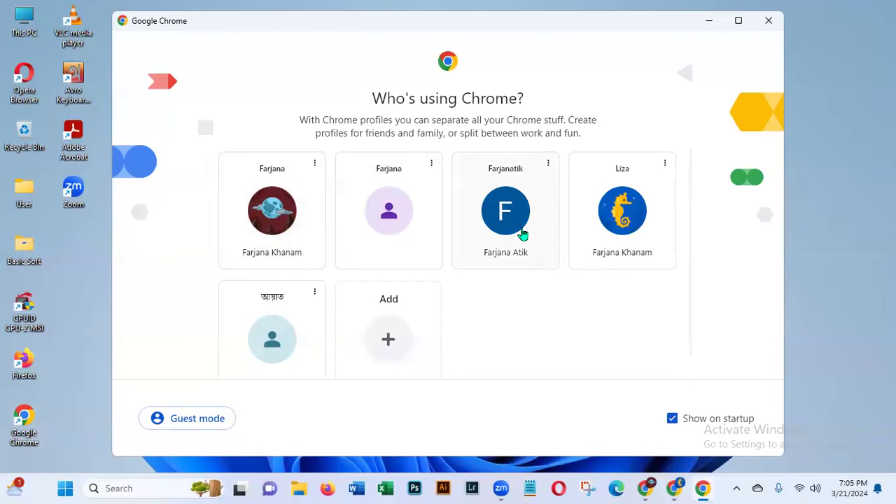
left_click(522, 233)
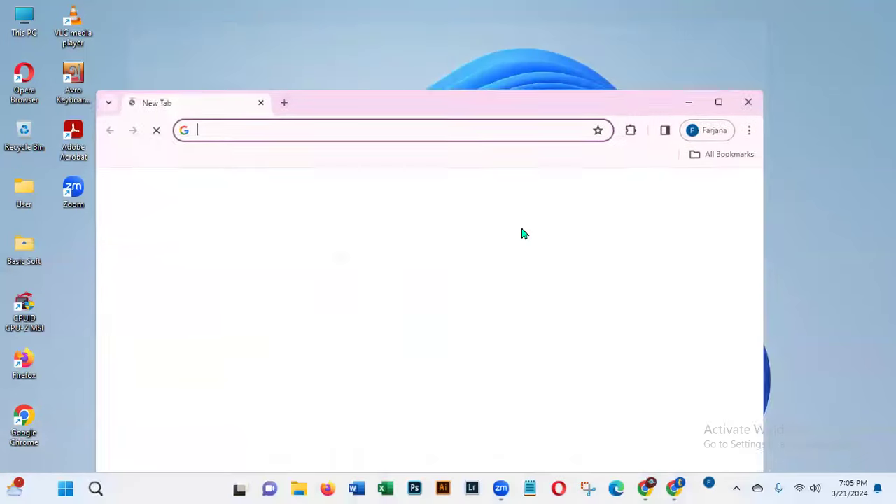
left_click(724, 99)
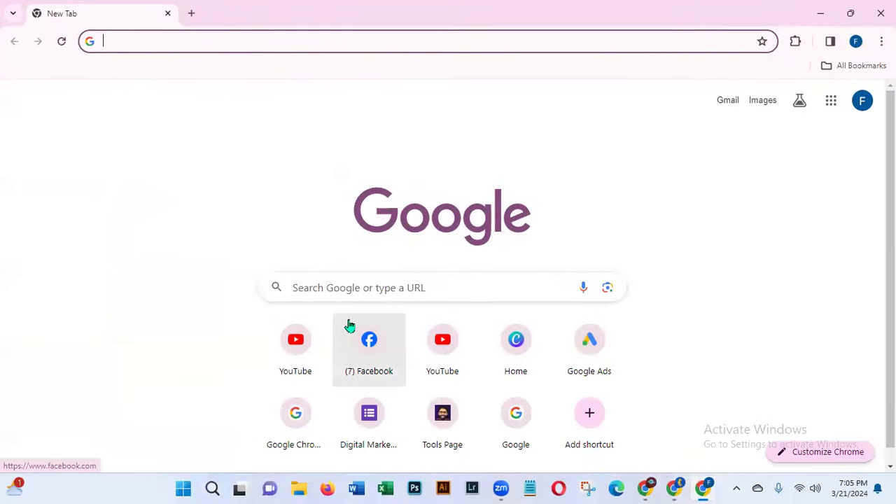
left_click(295, 349)
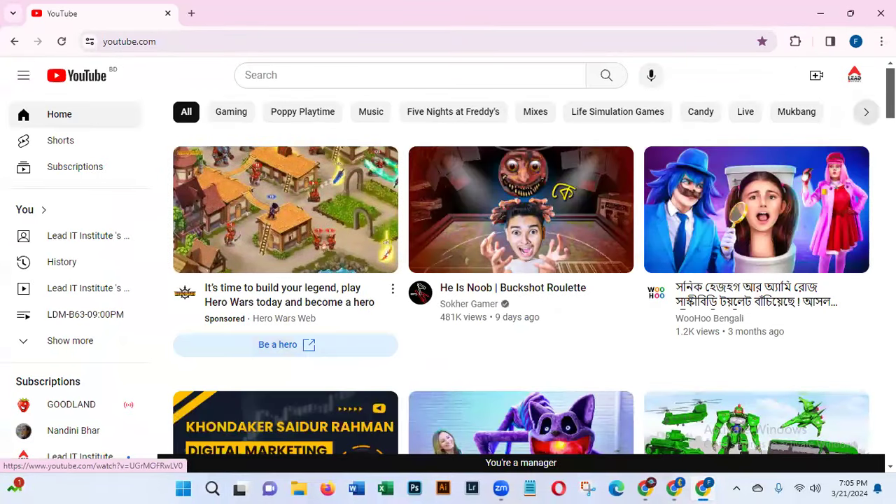
Go to the Lead IT Institute channel page and open its channel customisation in YouTube Studio
left_click(854, 79)
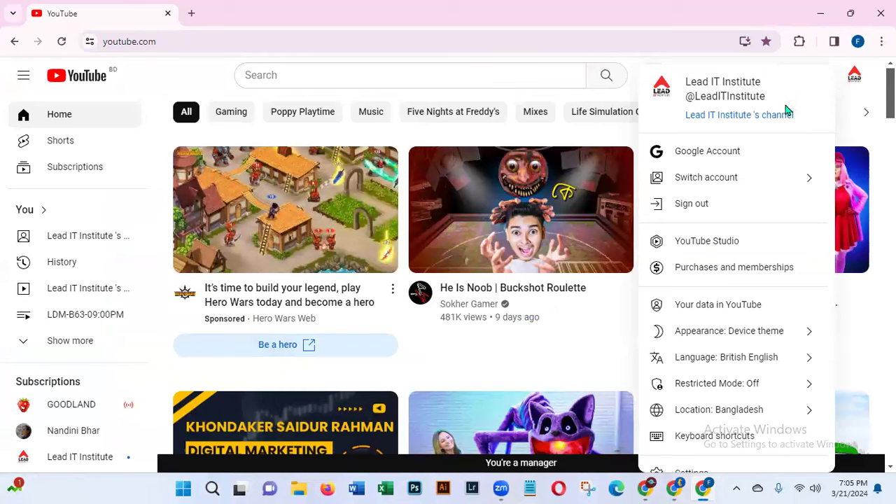
left_click(766, 116)
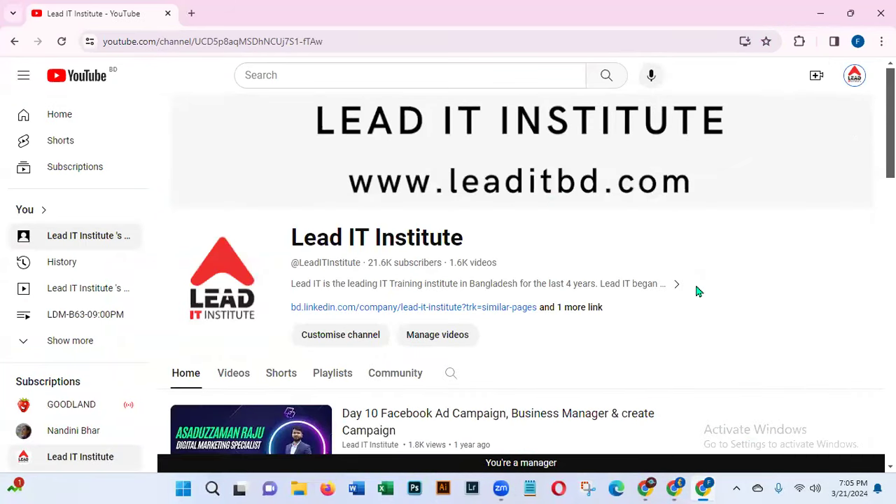
left_click(362, 341)
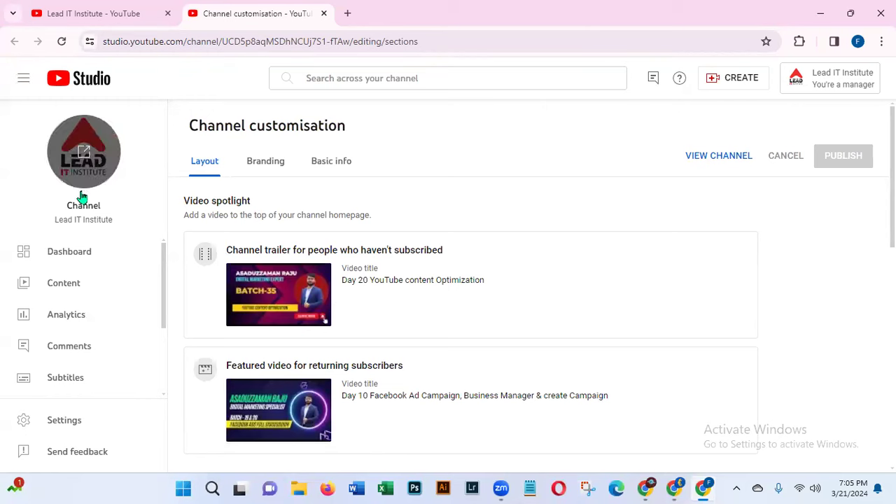
Examine the Lead IT Institute channel dashboard, covering latest video performance, channel analytics and top videos
left_click(68, 254)
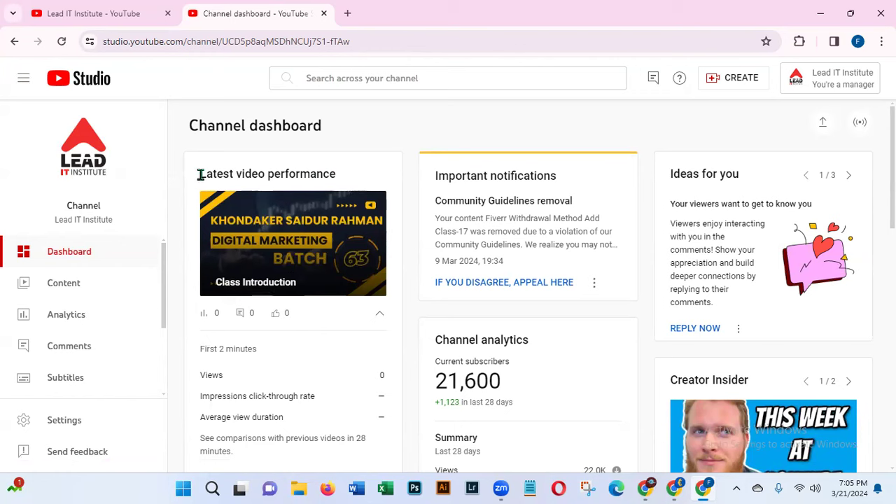
left_click_drag(200, 174, 374, 184)
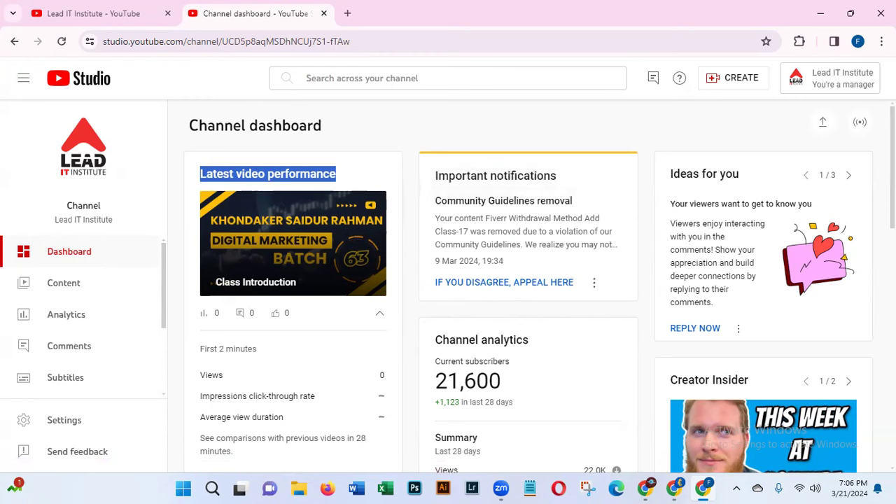
scroll(542, 286, "down", 1)
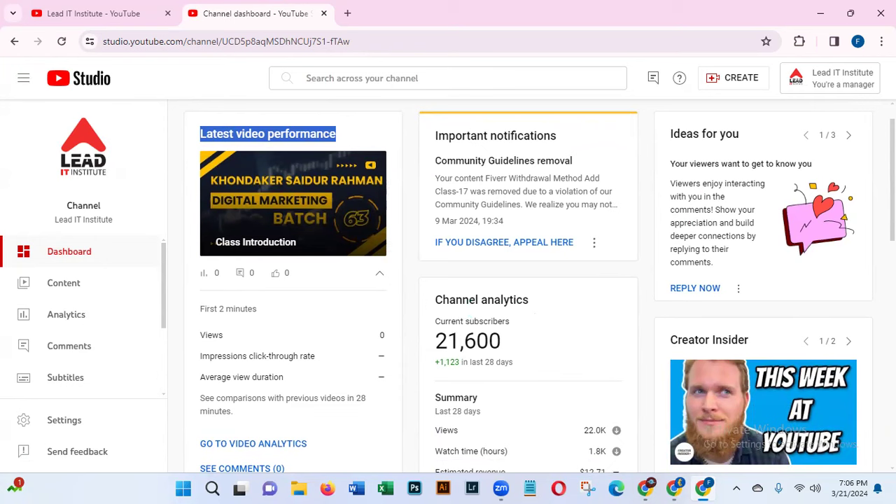
scroll(539, 286, "down", 3)
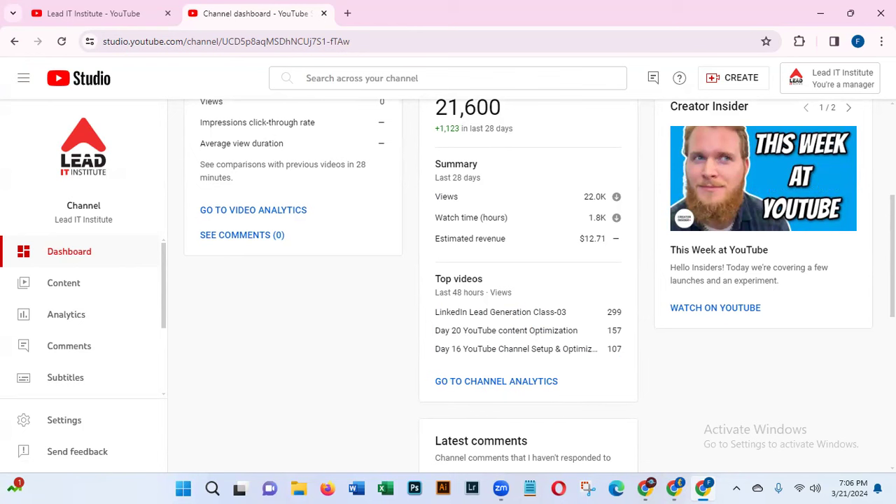
scroll(529, 284, "up", 4)
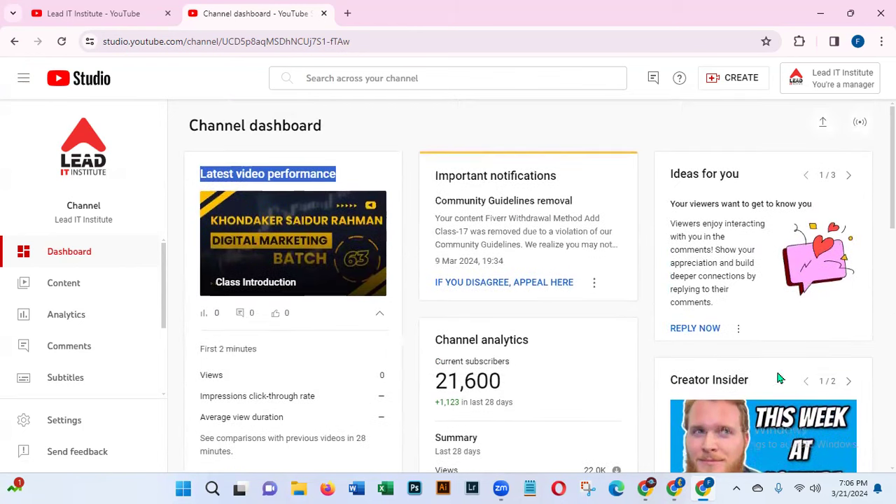
Switch back to the LDM Batch 60 Studio window and view its dashboard and content list for comparison
left_click(672, 488)
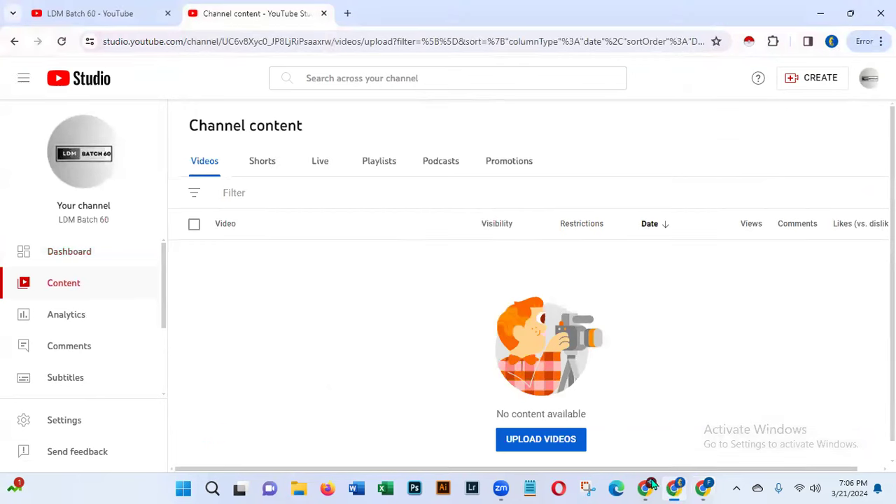
left_click(95, 259)
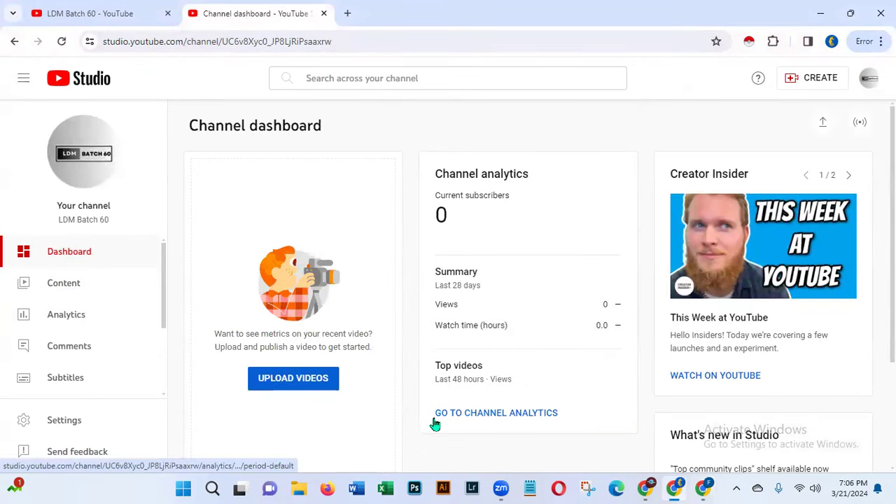
left_click(60, 287)
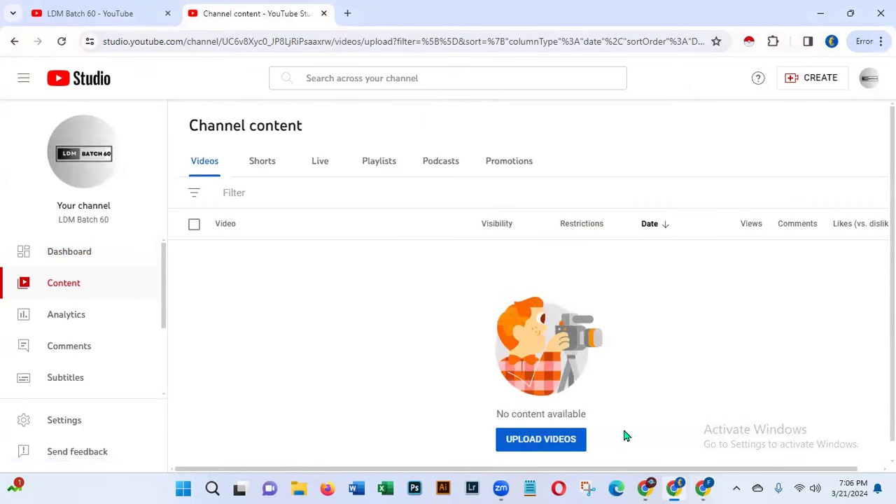
Return to the Lead IT Institute Studio window, show the playlists in its channel content and dismiss the playlist tip
left_click(704, 488)
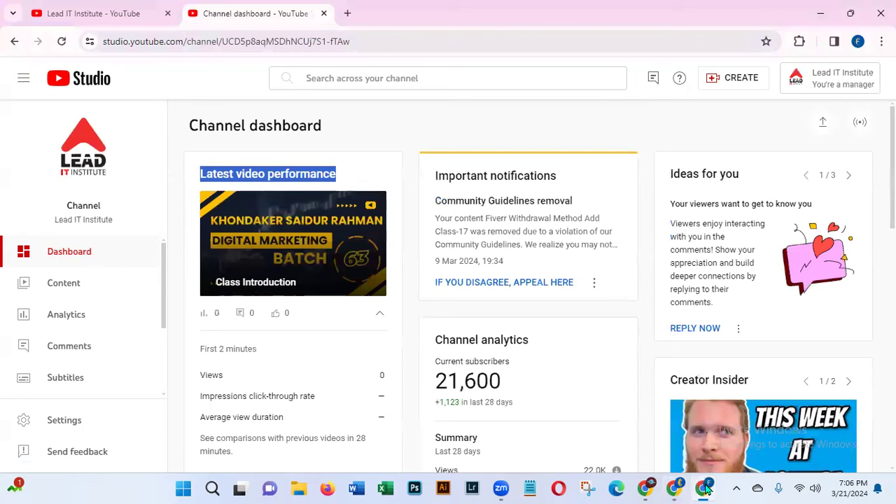
left_click(64, 290)
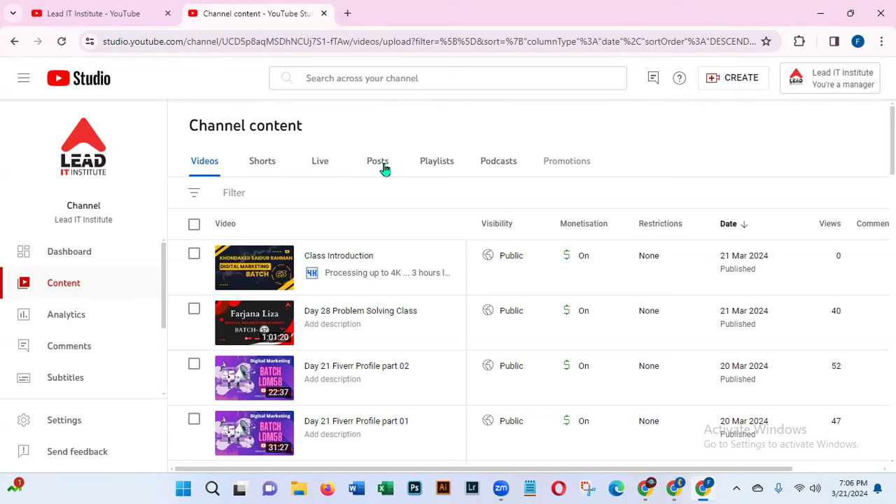
left_click(436, 163)
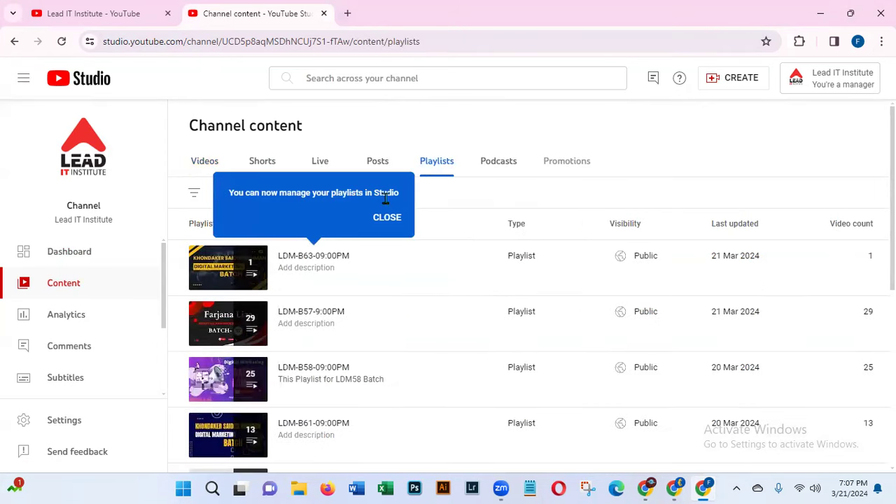
left_click(384, 217)
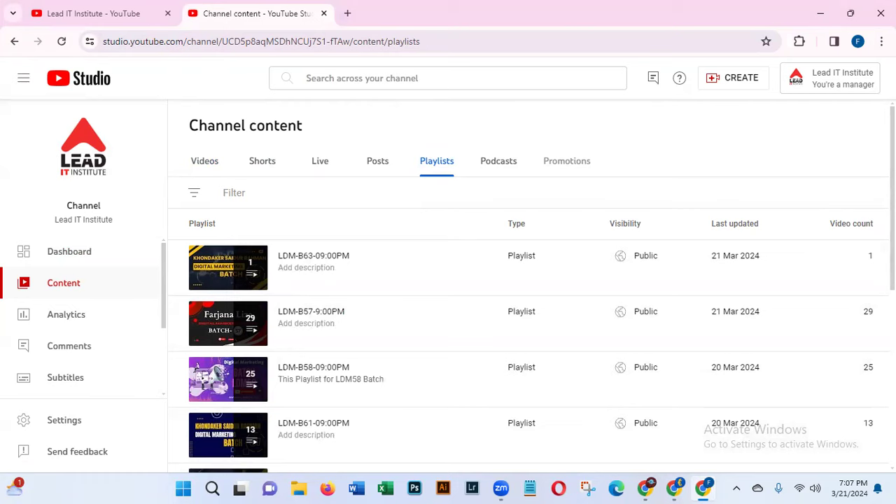
Look through the first page of the Lead IT Institute channel's playlists
scroll(490, 315, "down", 5)
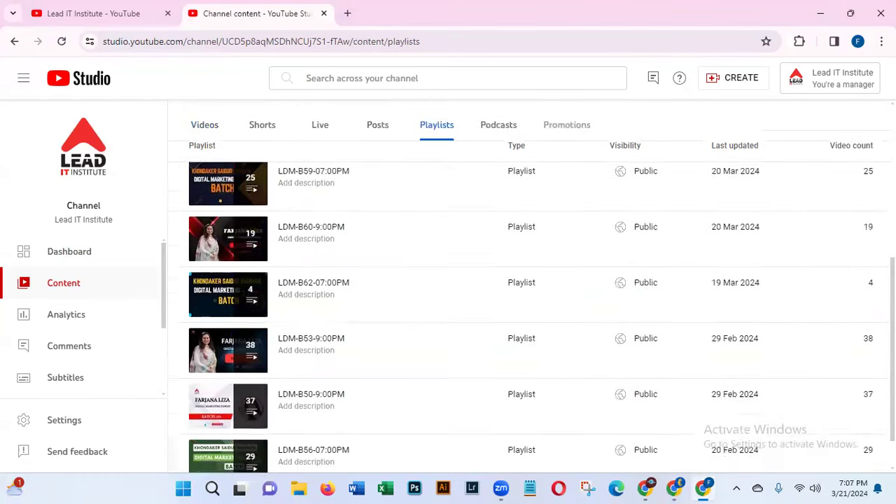
scroll(316, 361, "down", 1)
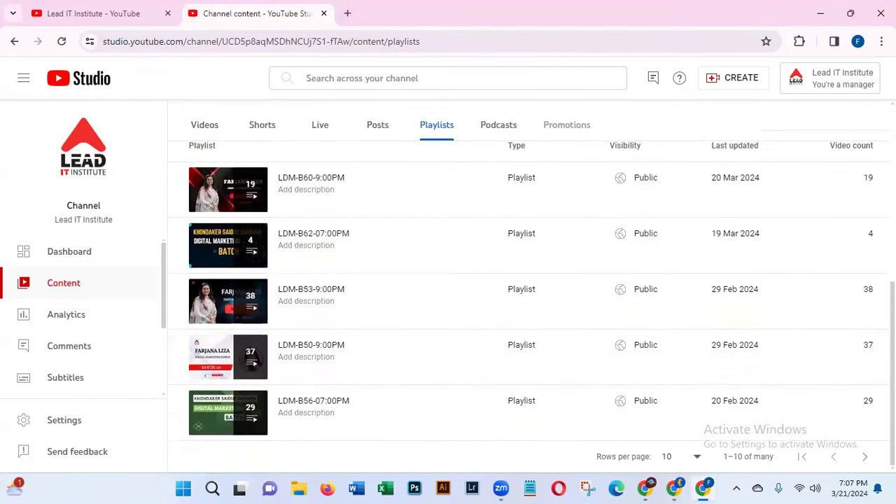
scroll(618, 252, "up", 6)
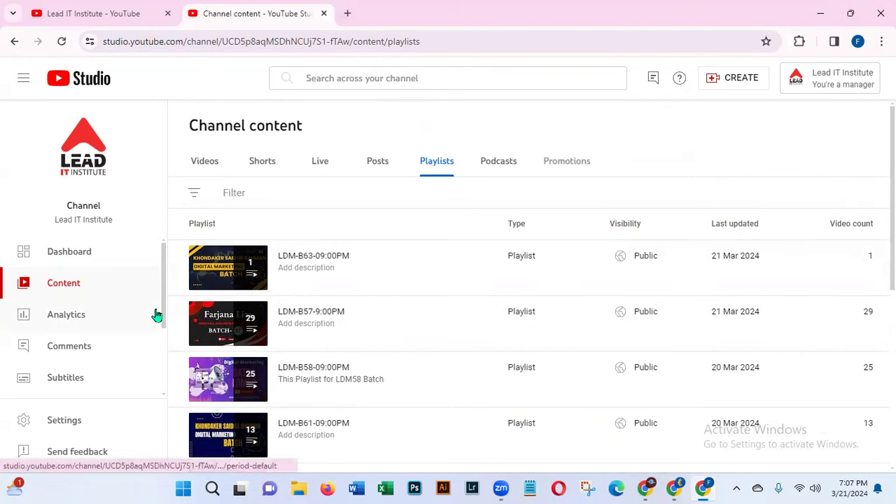
Open the channel analytics overview for LDM Batch 60, and the same overview for Lead IT Institute in its own window
left_click(678, 490)
left_click(80, 319)
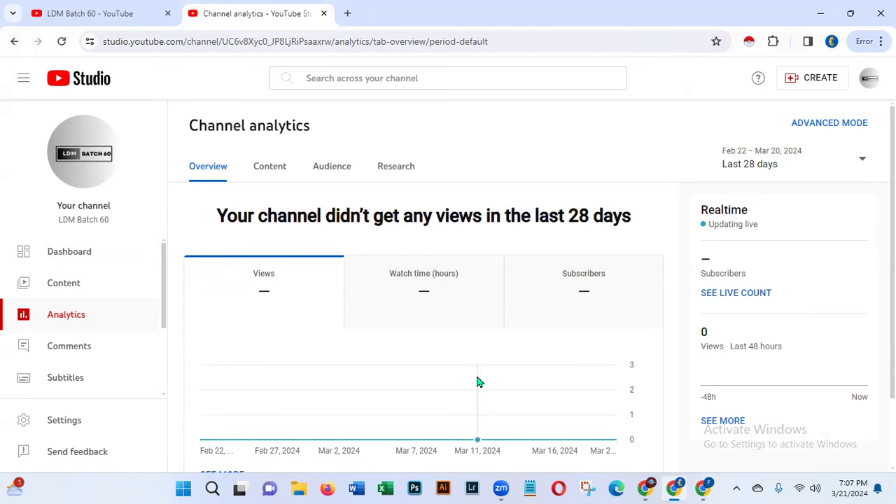
left_click(705, 488)
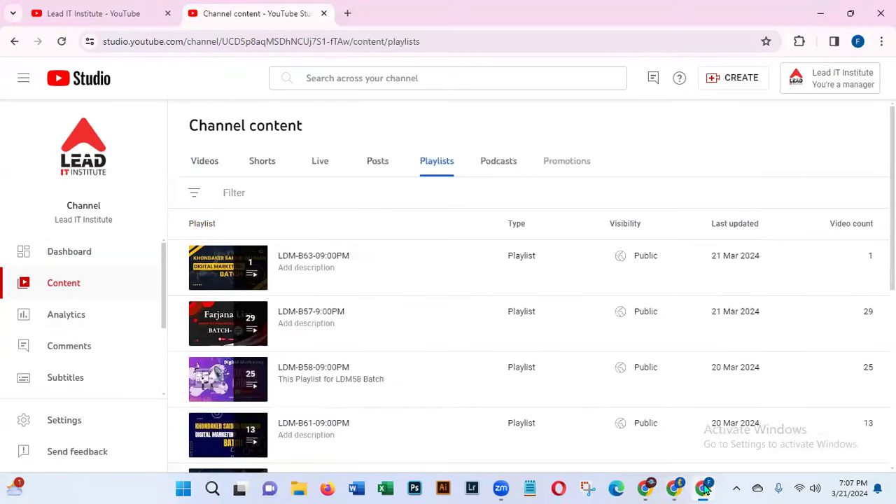
left_click(73, 319)
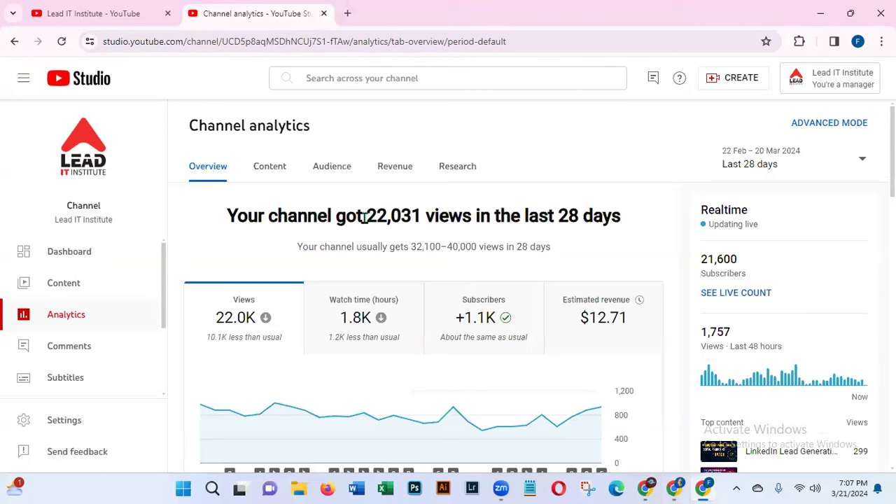
Examine the Lead IT Institute analytics overview, covering views in the last 28 days, key metrics, latest content and top content
left_click_drag(365, 217, 473, 223)
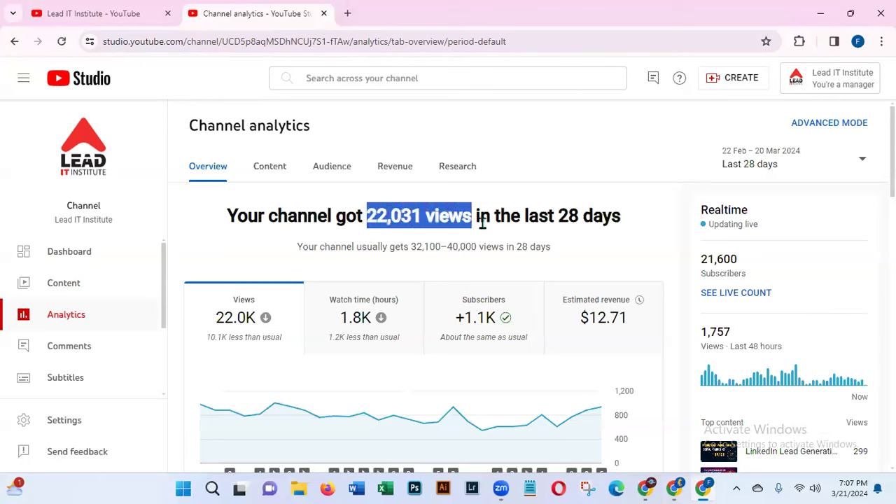
double_click(567, 215)
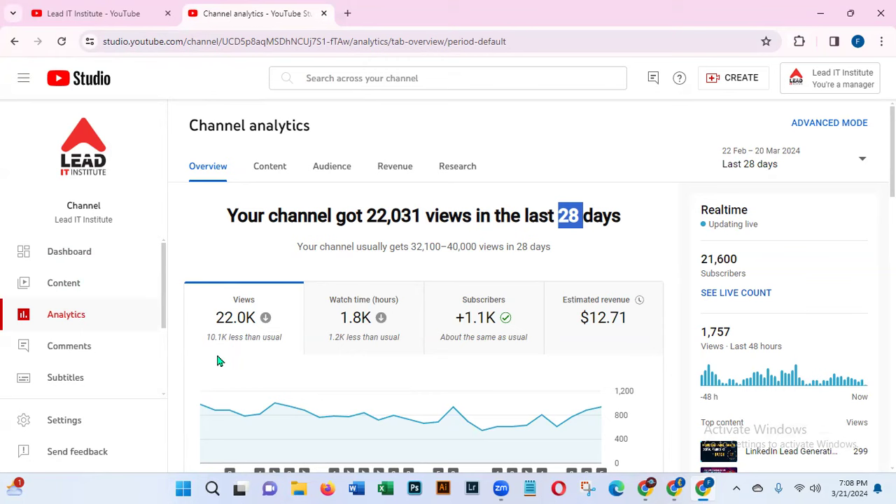
mouse_move(252, 342)
mouse_move(490, 346)
scroll(424, 308, "down", 5)
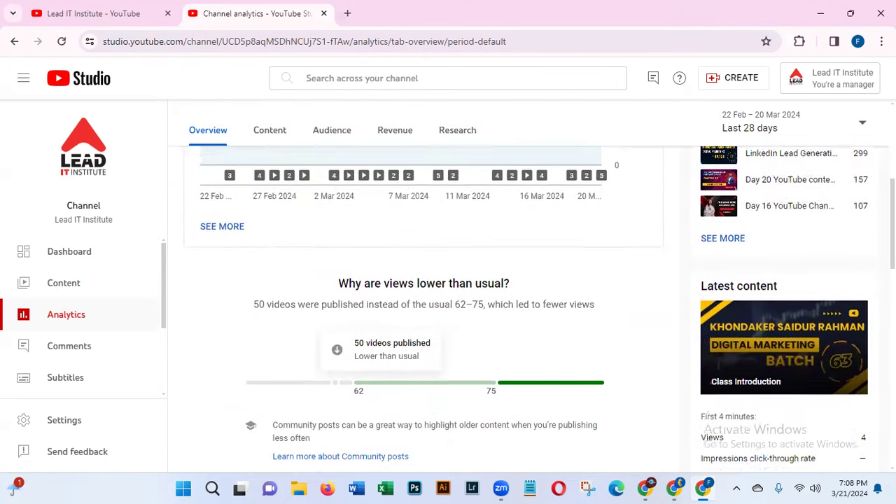
scroll(866, 278, "down", 3)
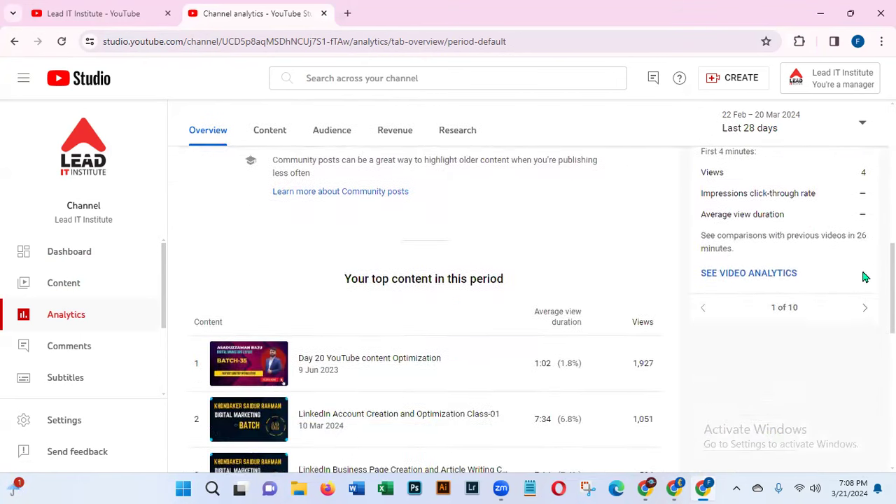
scroll(865, 278, "up", 5)
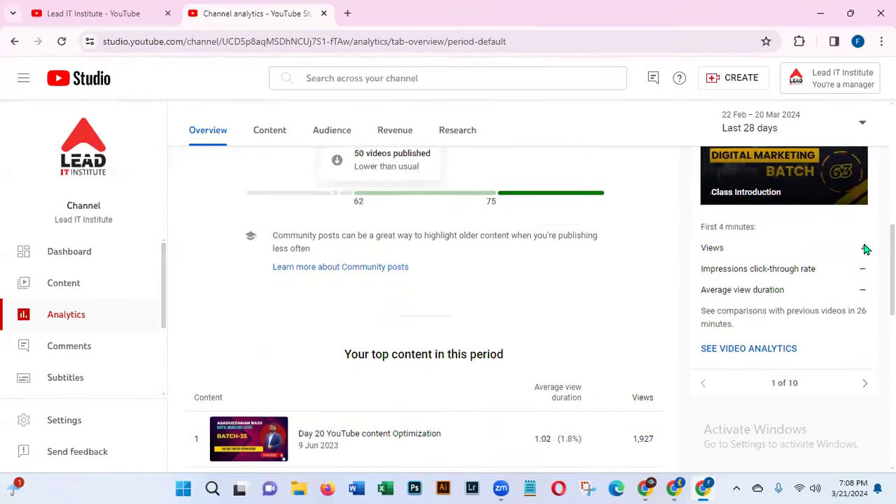
scroll(448, 280, "up", 2)
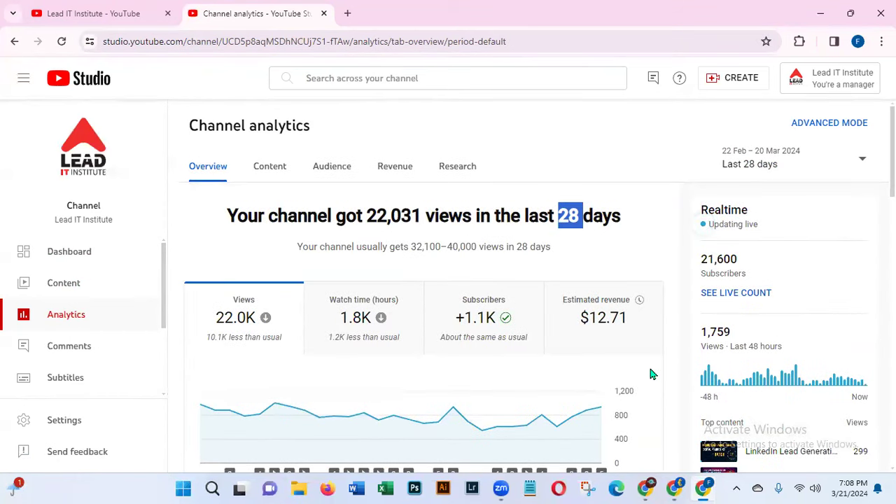
Compare the channel comments pages, first in the LDM Batch 60 window and again in the Lead IT Institute window
left_click(676, 488)
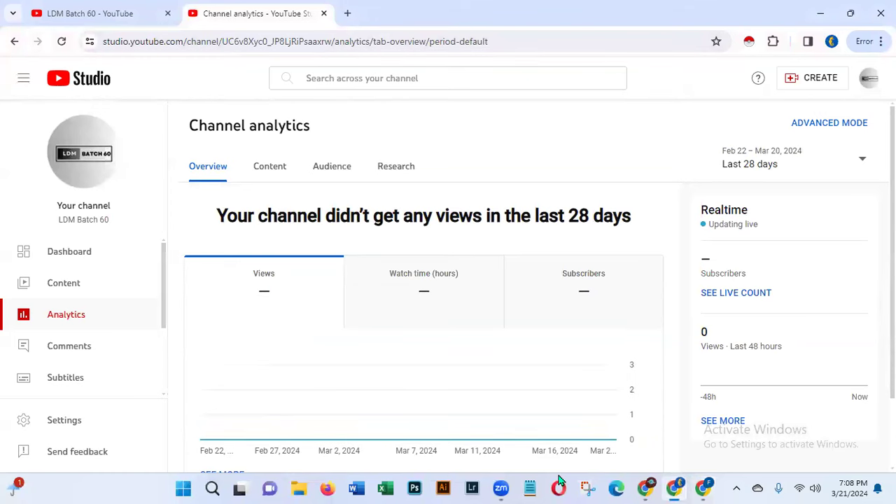
left_click(76, 347)
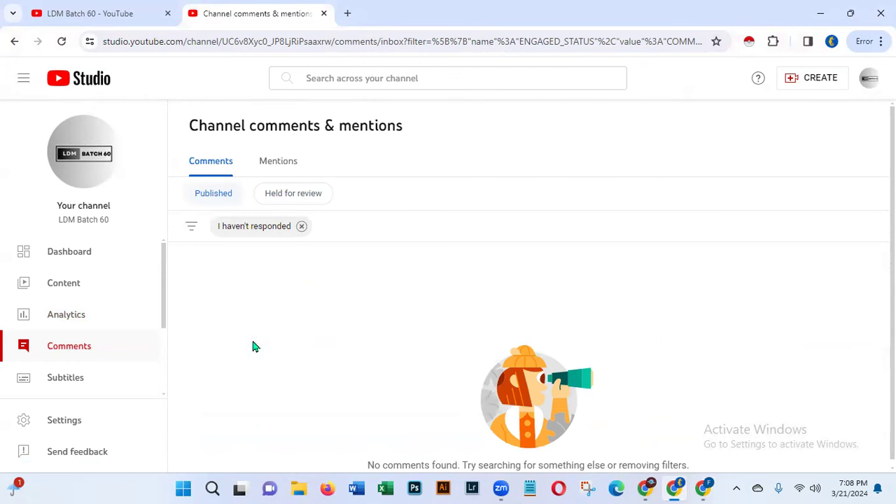
left_click(703, 487)
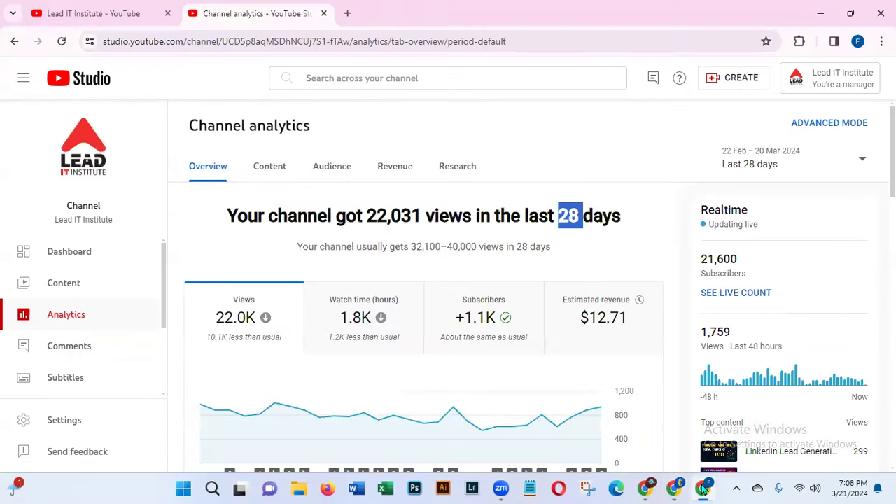
left_click(59, 348)
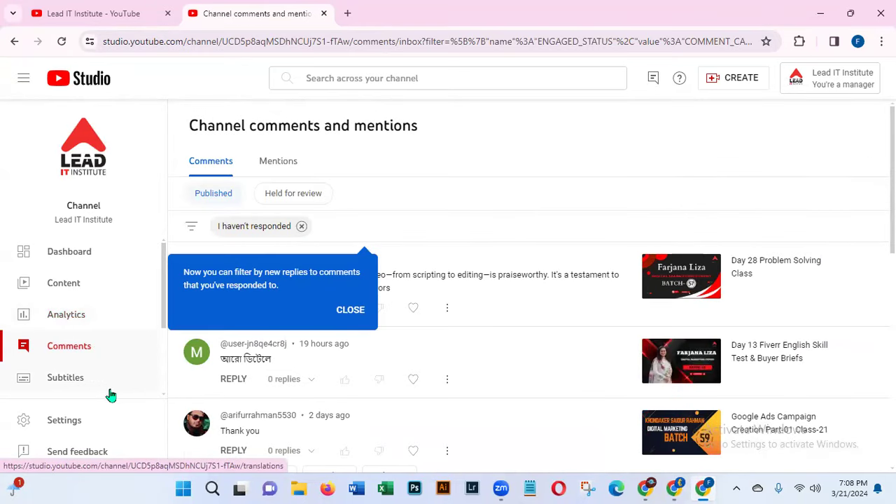
View the Lead IT Institute channel's subtitles list and its general settings, closing the settings without changes
left_click(67, 379)
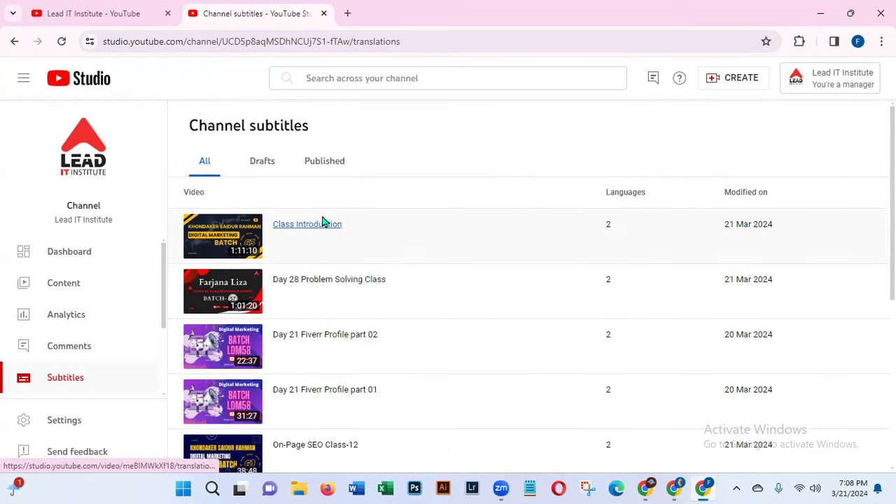
left_click(75, 424)
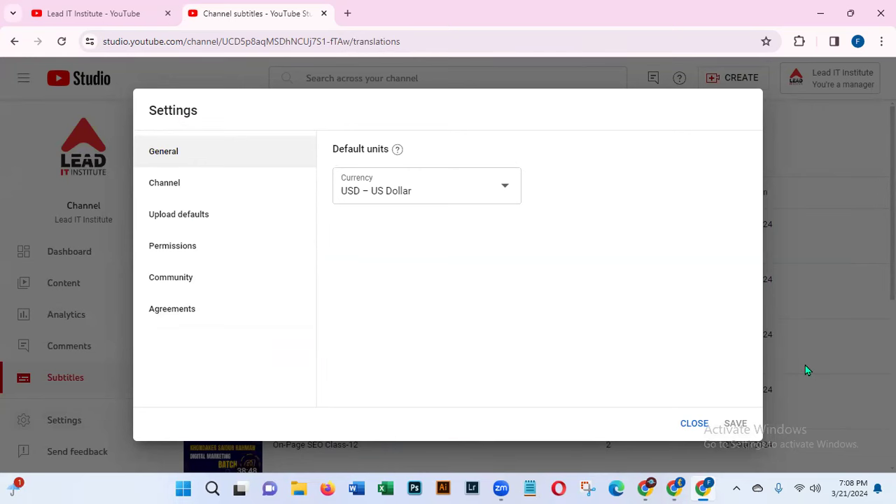
left_click(691, 425)
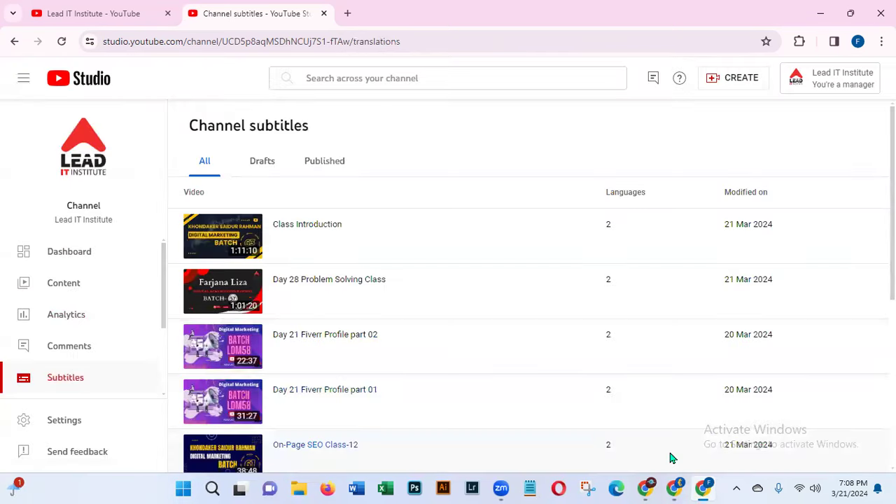
Close the Lead IT Institute window and view the default currency options in the LDM Batch 60 channel's general settings
mouse_move(670, 490)
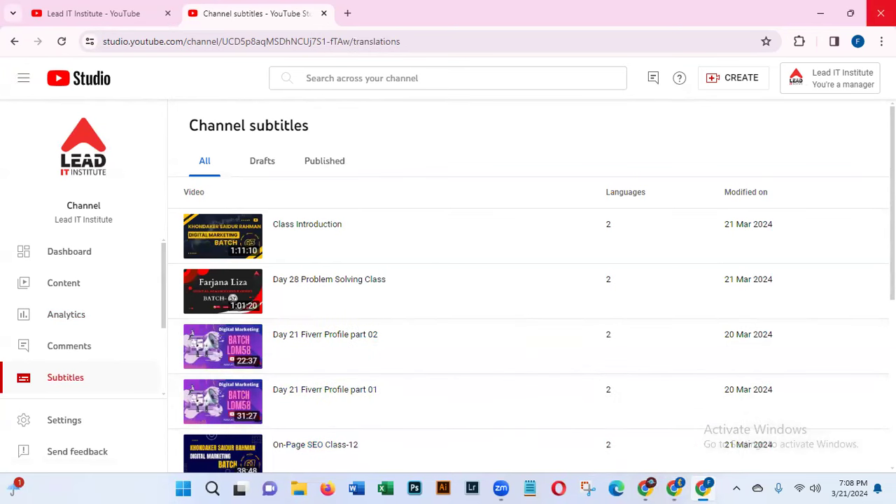
left_click(880, 14)
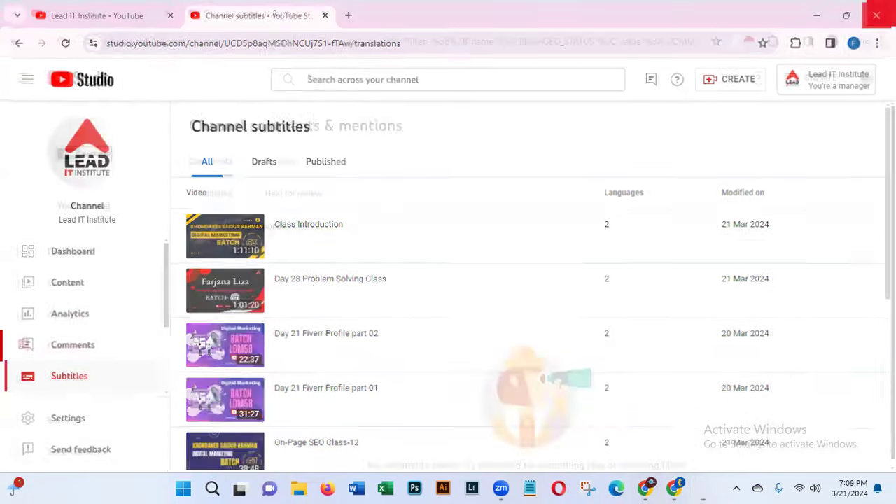
left_click(59, 424)
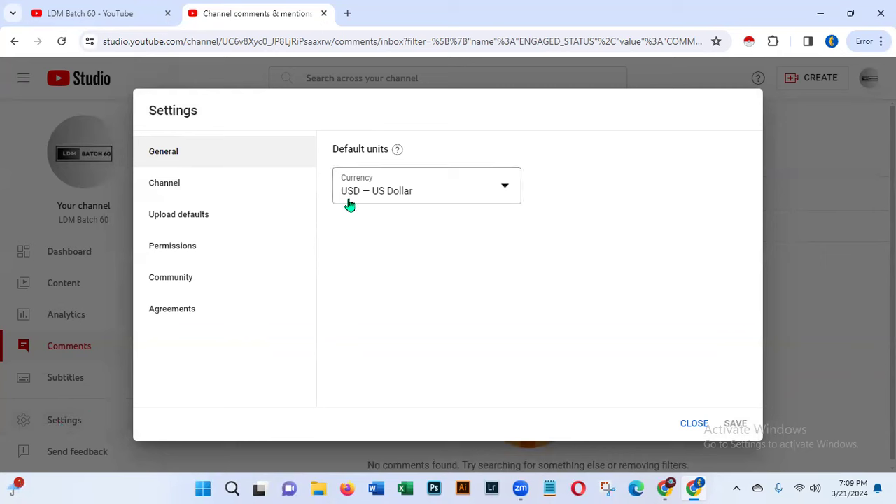
left_click(505, 187)
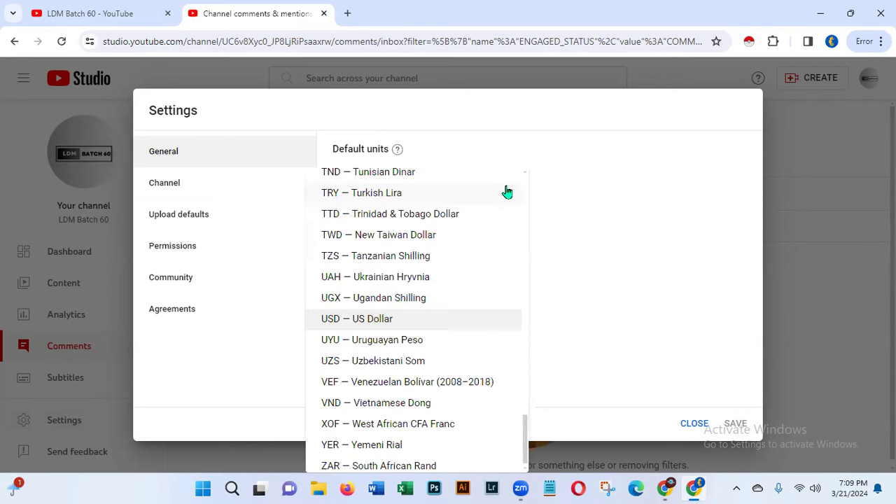
left_click(585, 232)
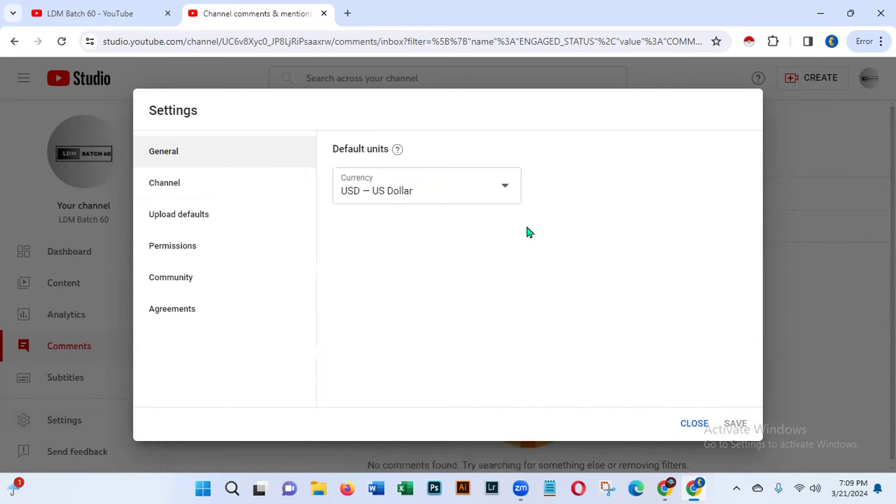
Set the country of residence to Bangladesh in the LDM Batch 60 channel's basic info settings
left_click(166, 190)
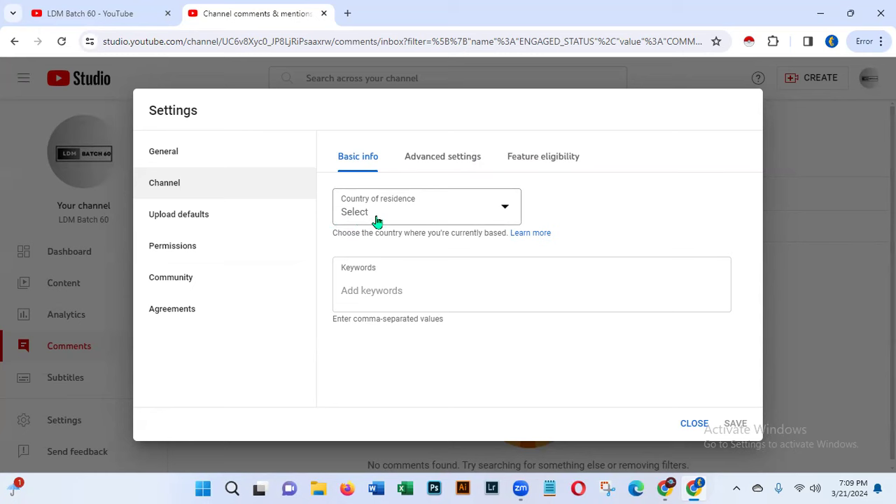
left_click(507, 211)
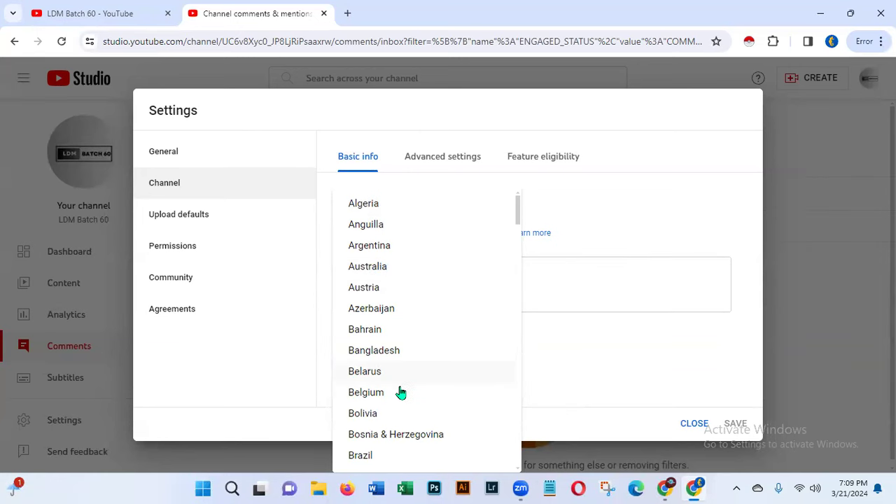
left_click_drag(517, 221, 513, 271)
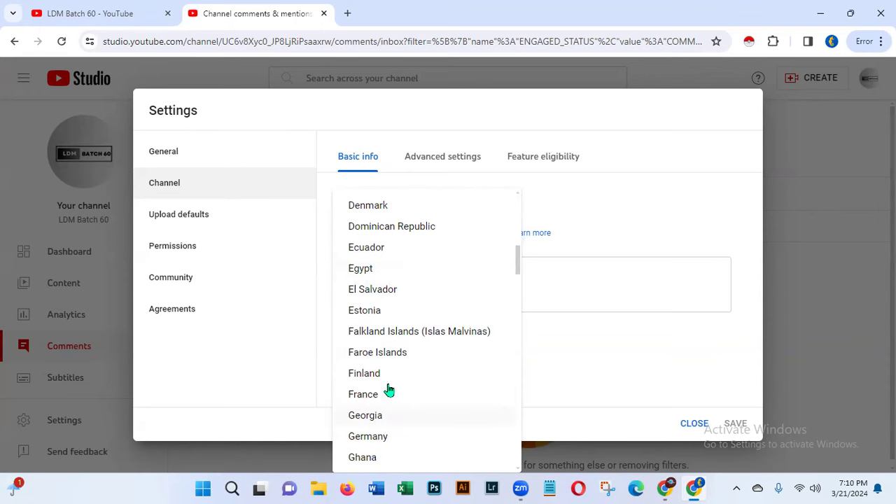
left_click_drag(516, 258, 517, 219)
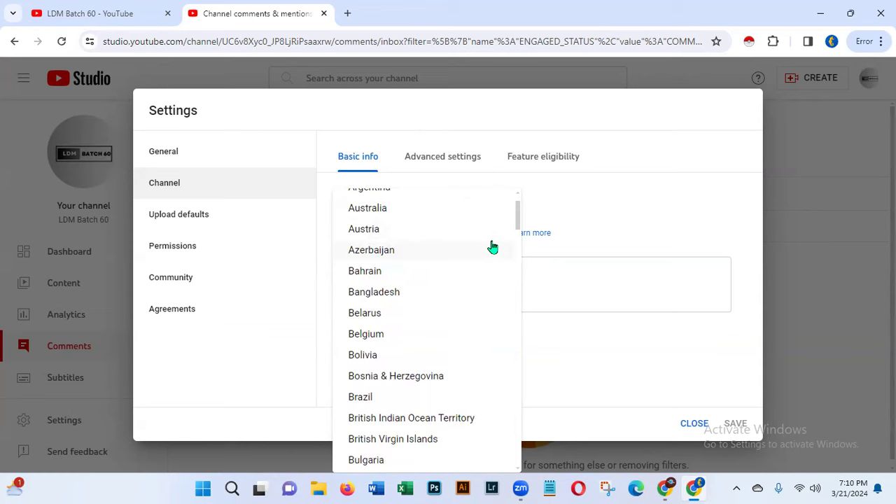
left_click(384, 292)
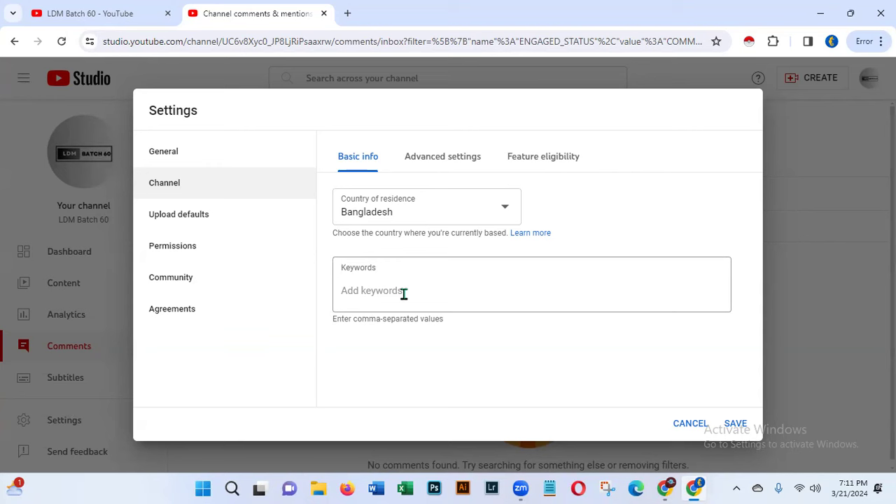
Add the channel keywords "Digital Marketing" and "Social Media Management" to the basic info settings
left_click(400, 295)
type("Di")
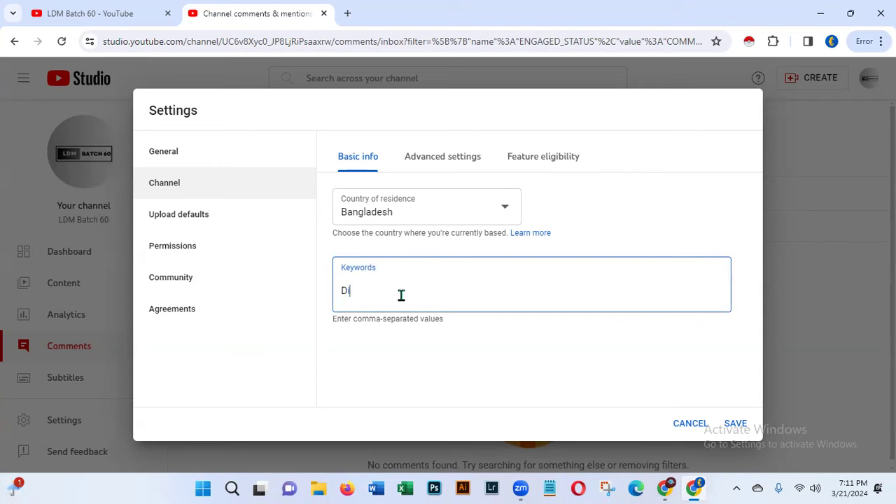
type("gital Marketing")
key("Return")
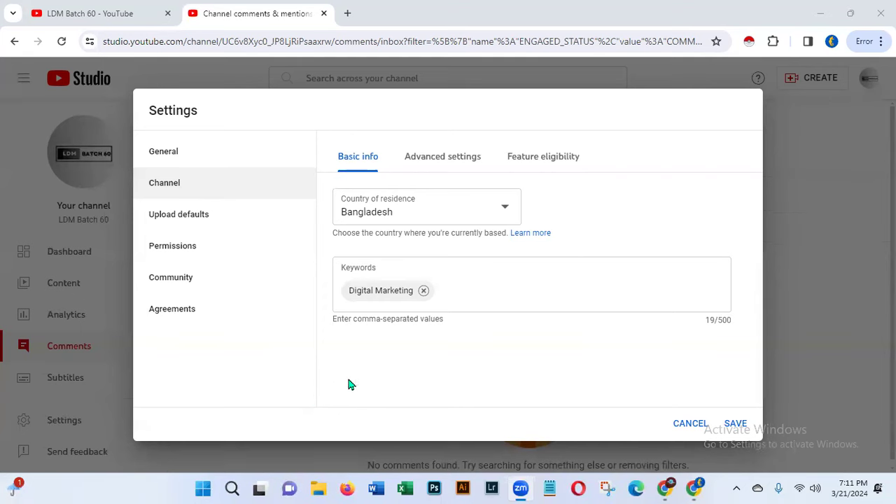
left_click(456, 294)
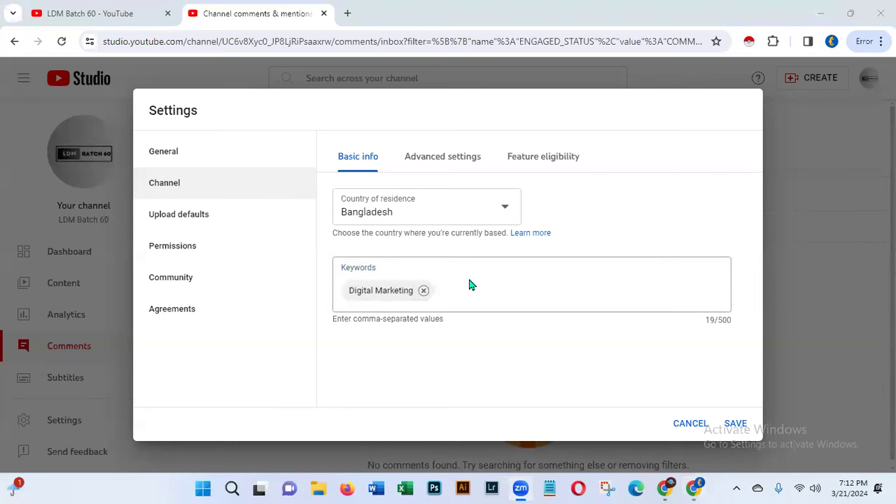
left_click(456, 292)
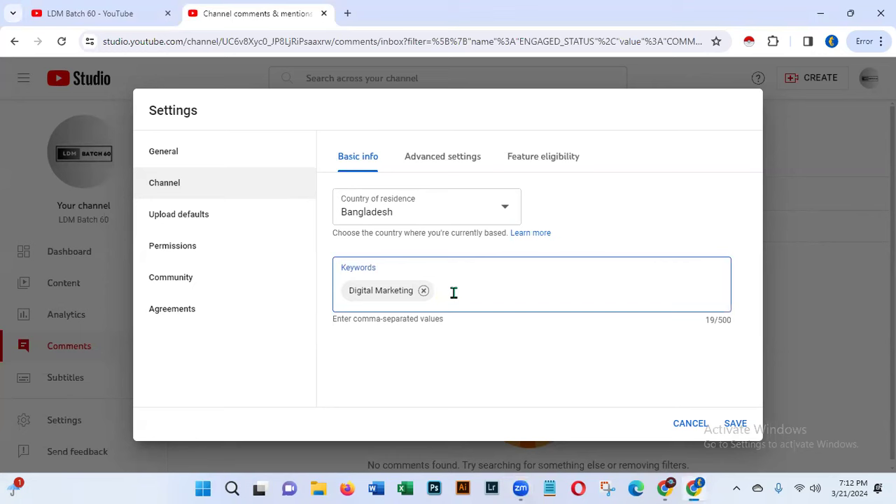
type("Social Media Management")
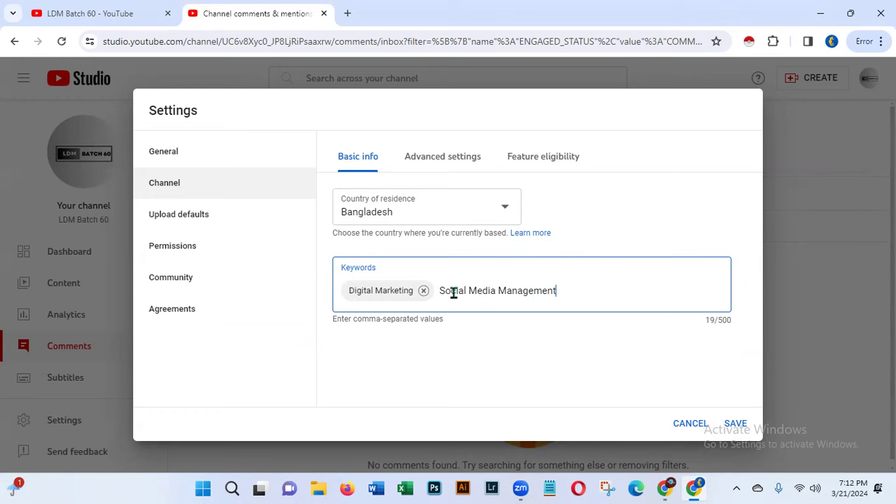
key("Return")
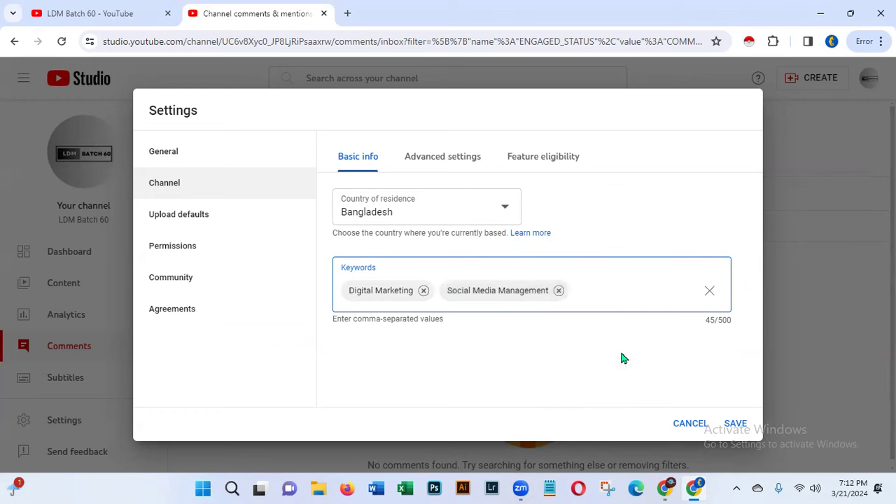
type("Social M")
double_click(726, 322)
left_click_drag(728, 322, 753, 326)
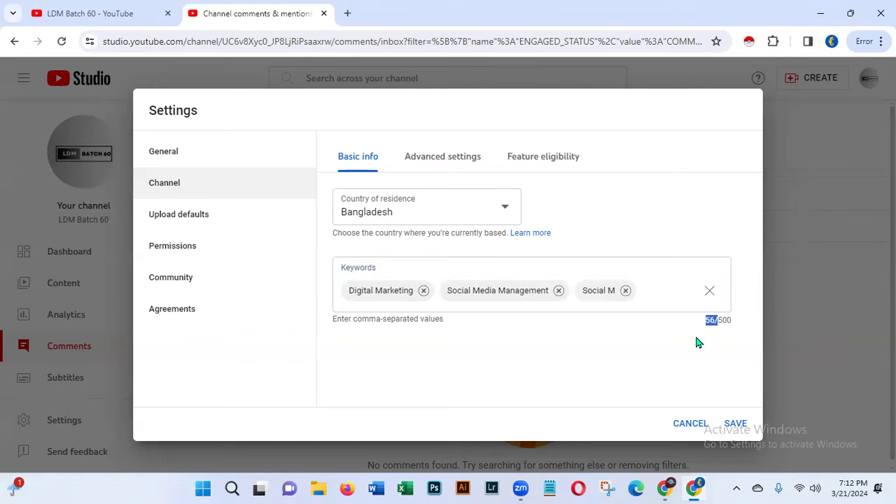
left_click(626, 290)
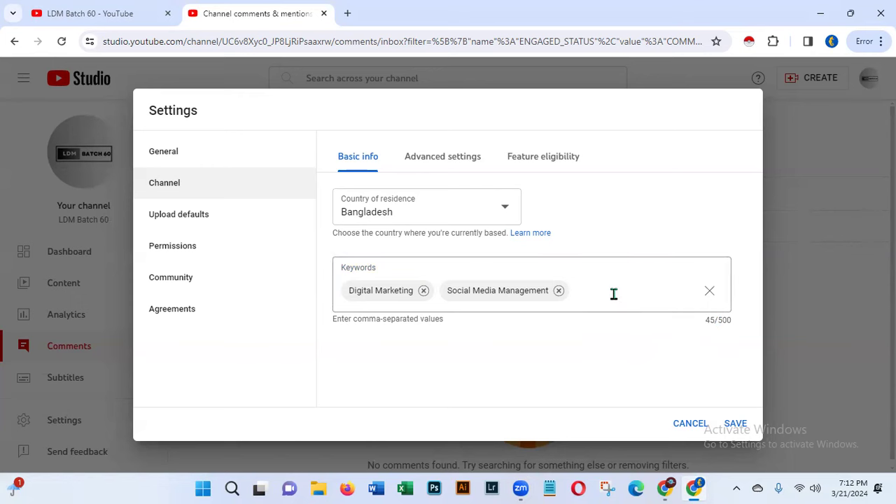
Add the channel keywords "Social Media Marketing" and "Social media Advertising" to the basic info settings
left_click(593, 291)
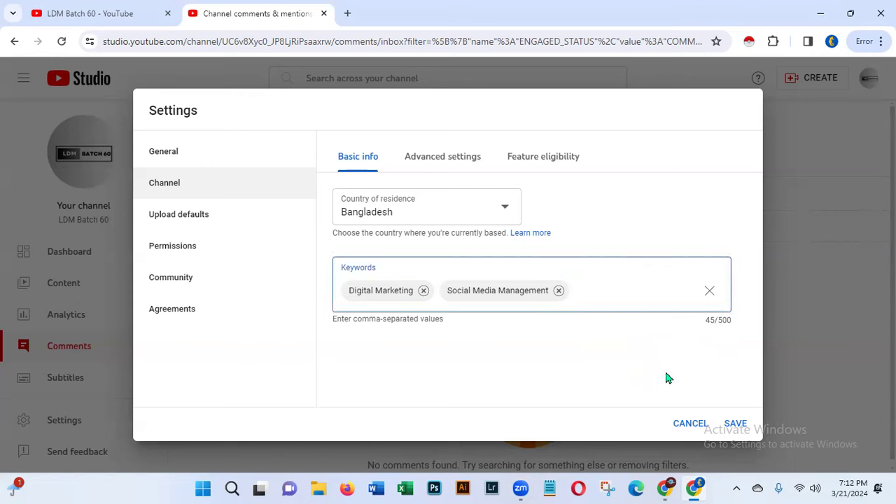
type("Social Media Marketing")
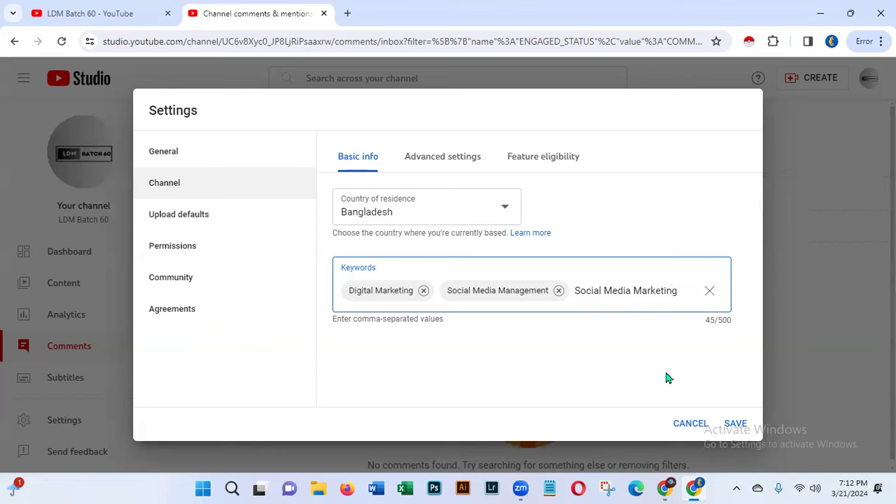
key("Return")
type("S")
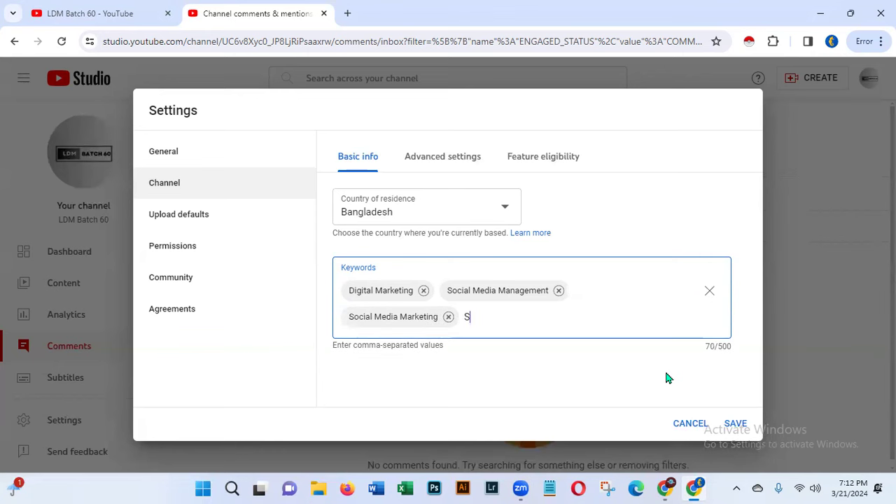
type("ocial media Adverti")
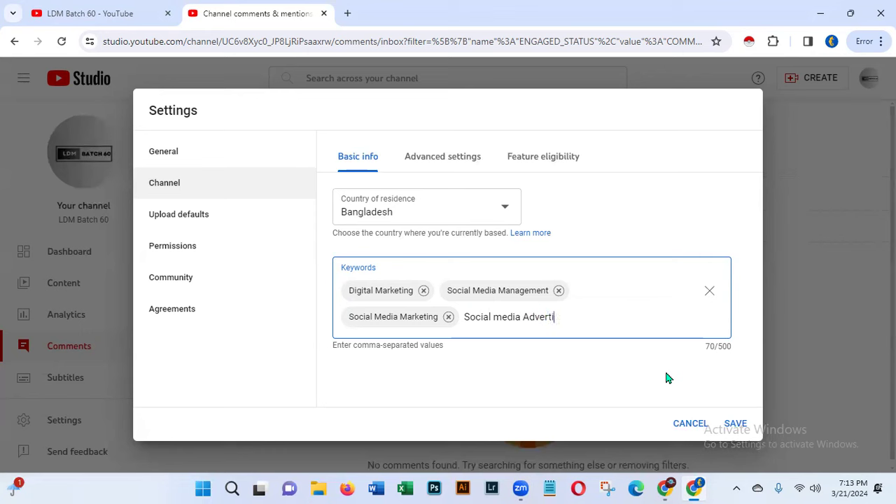
type("sing")
key("Return")
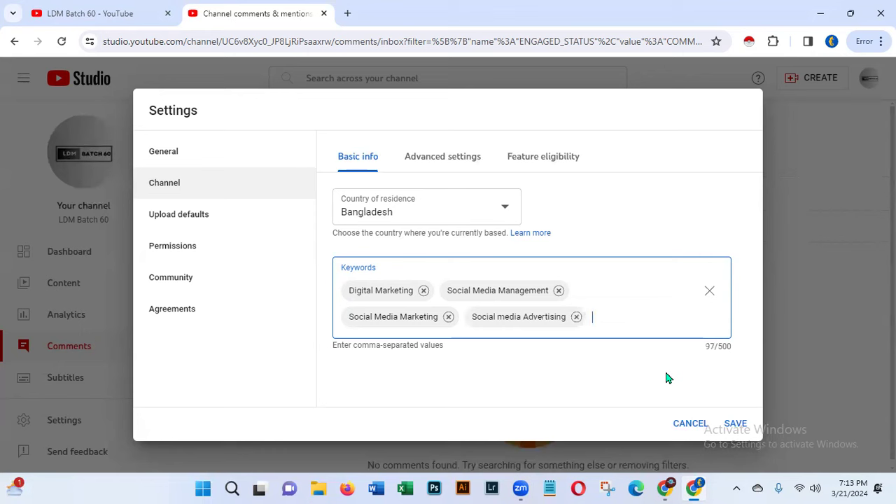
Add the channel keywords "Educational tutorial", "Video tutorial", "Freelancing", "freelancing course" and "freelancing tutorial"
type("Educational tutorial")
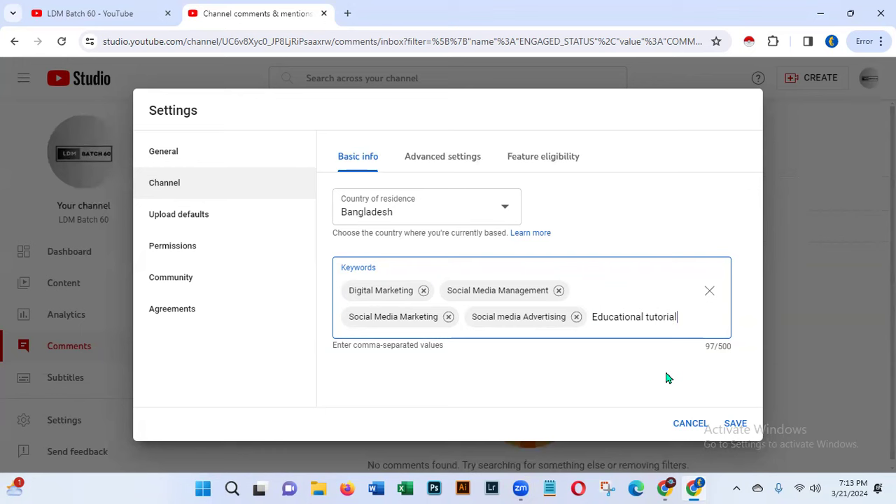
key("Return")
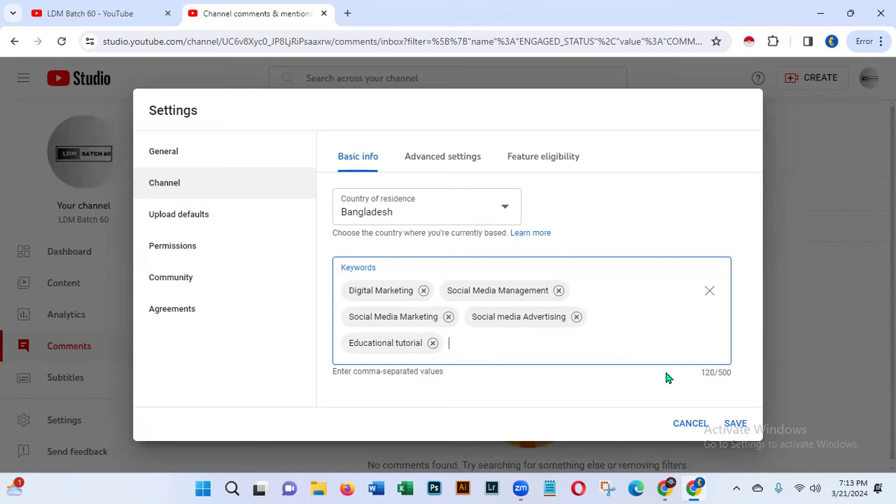
type("Video tutorial,")
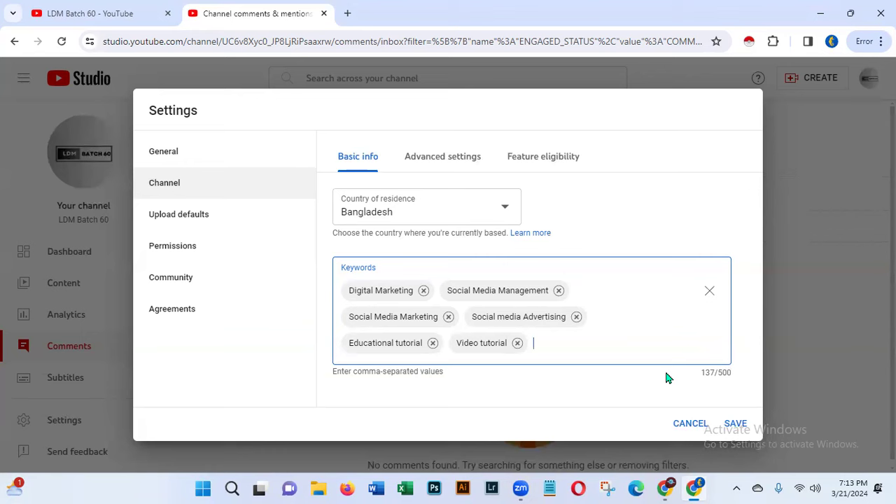
type("Freelancing,fre")
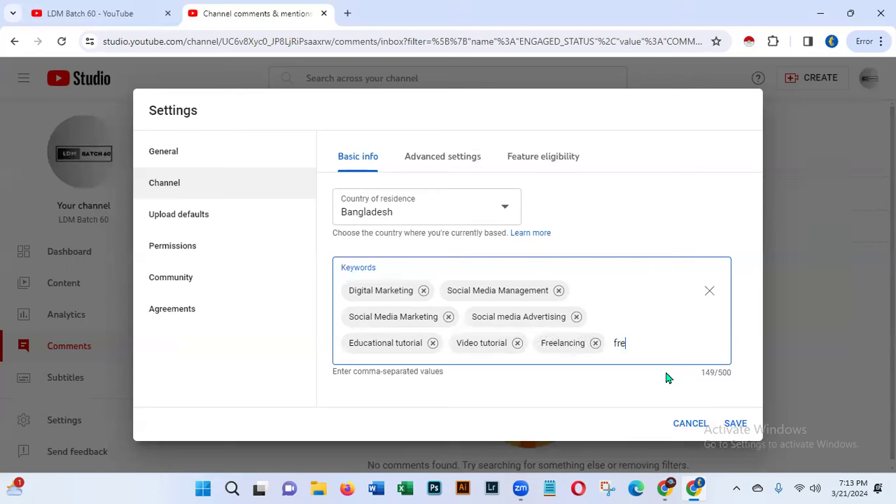
type("elancing course")
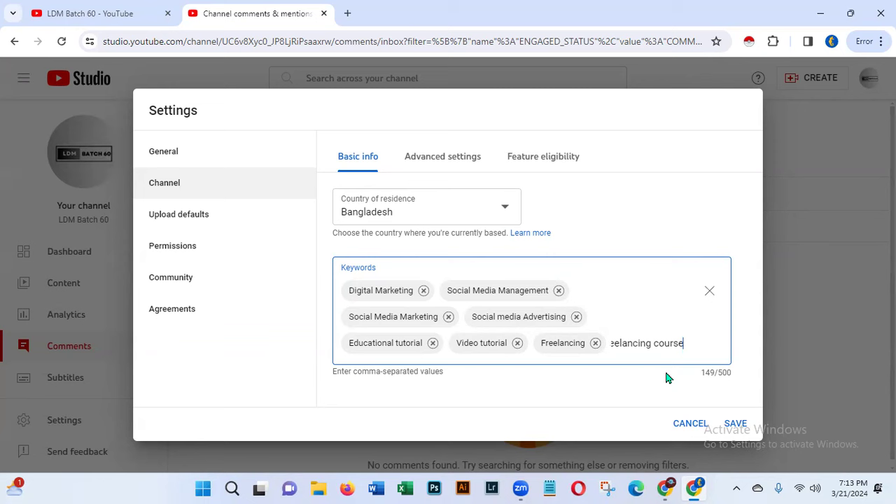
type(",freelancing tutorial")
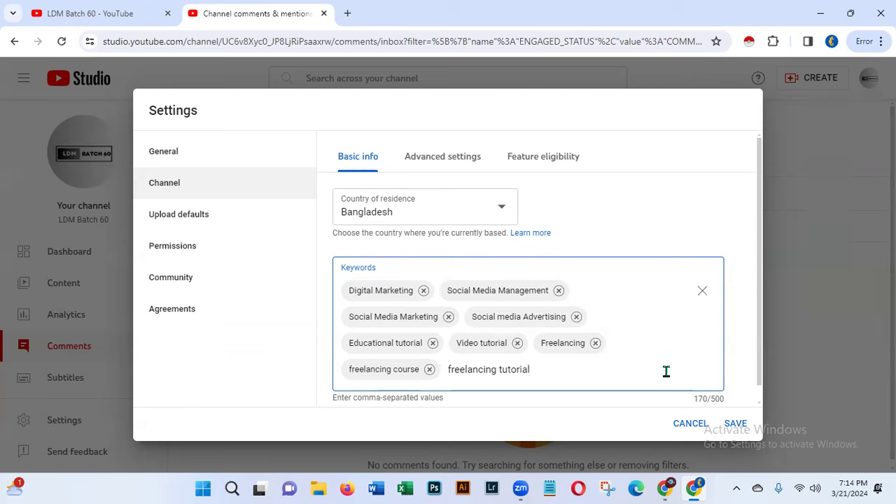
key("Return")
Add the channel keywords "canva" and "canva tutorial" and save the channel settings
type("canva")
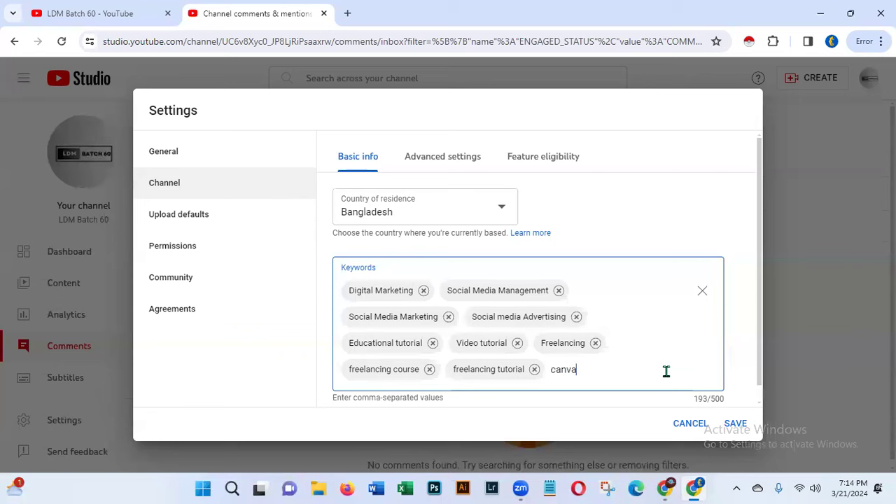
key("Return")
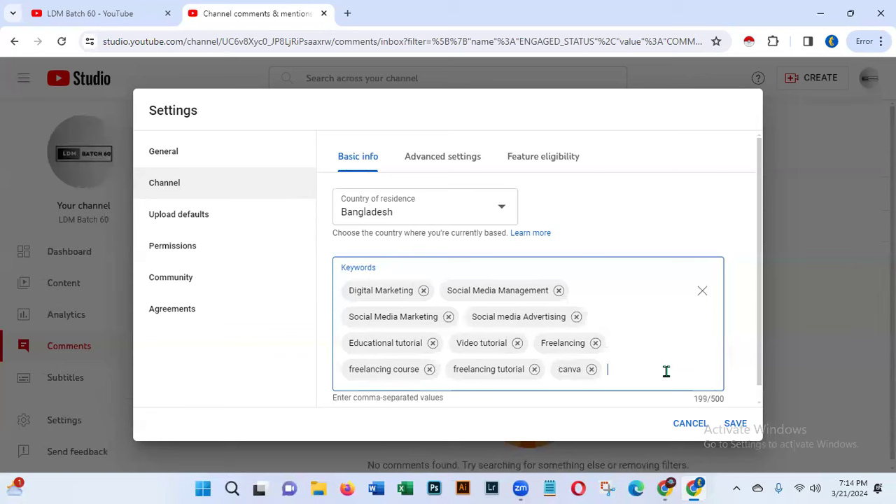
type("canva tutorial")
key("Return")
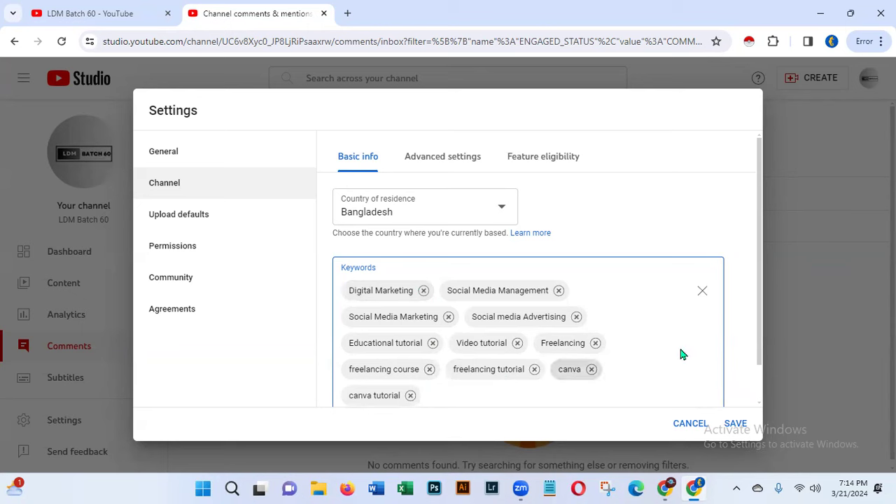
left_click(760, 314)
left_click_drag(761, 314, 748, 365)
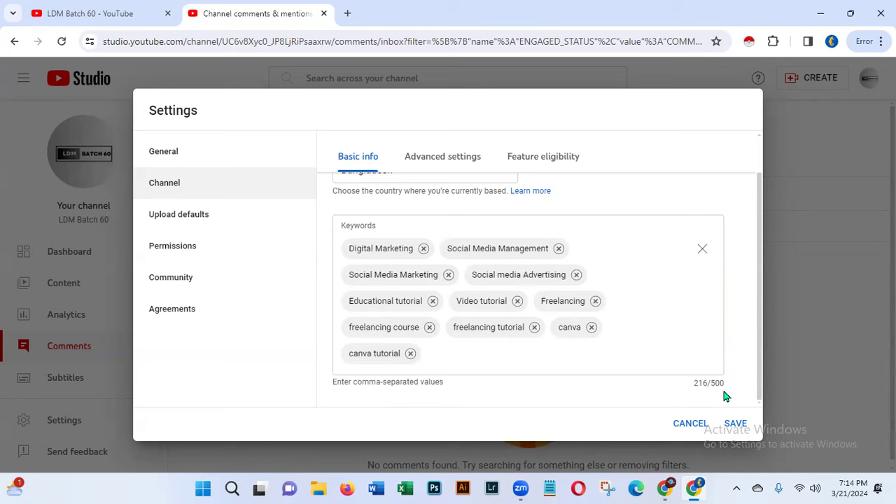
left_click(741, 426)
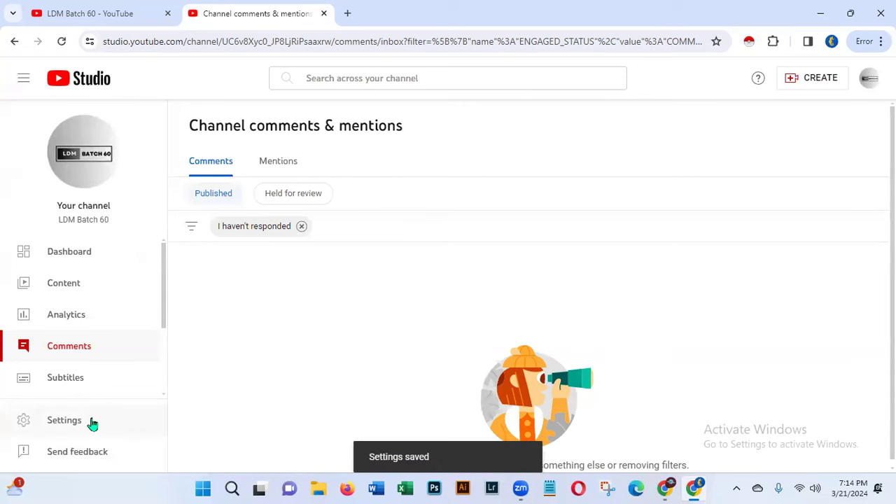
Reopen the channel settings and set the channel's audience to not made for kids in the advanced settings
left_click(70, 424)
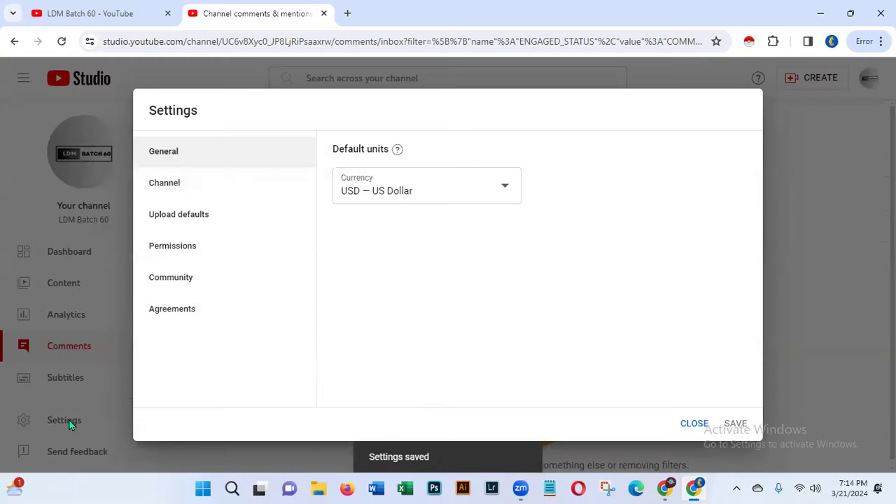
left_click(173, 185)
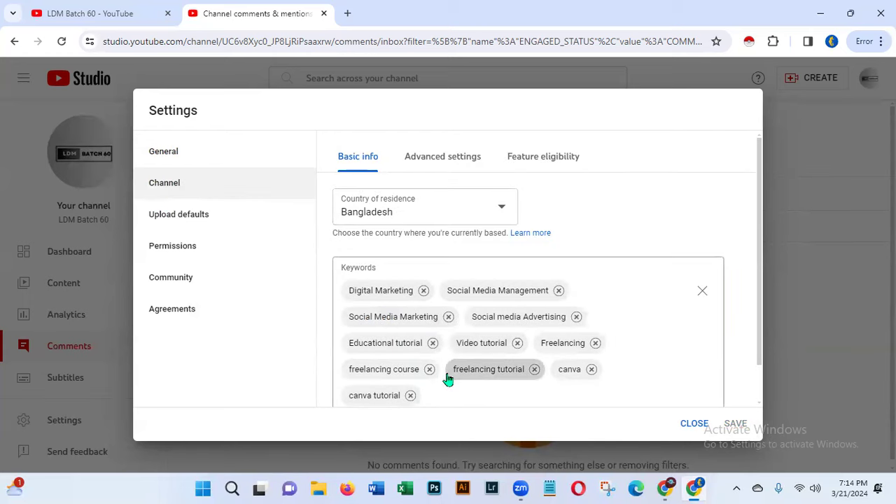
left_click(457, 164)
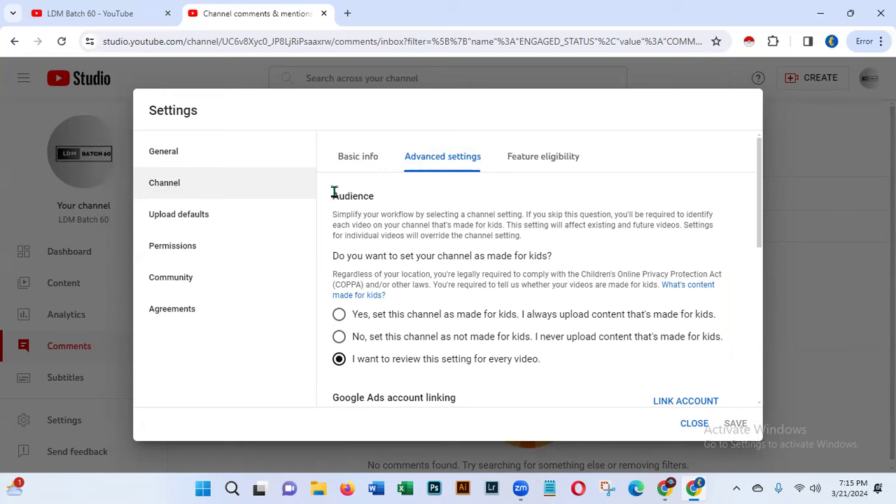
left_click_drag(333, 195, 415, 196)
left_click_drag(334, 257, 566, 270)
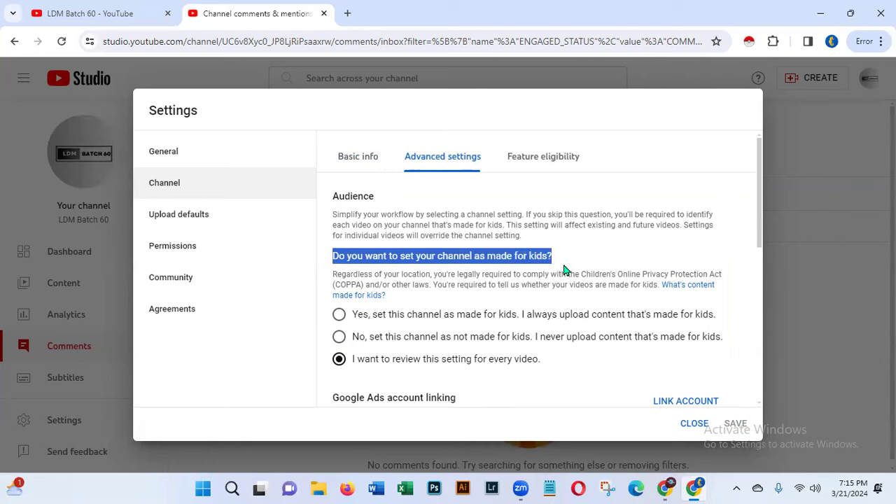
left_click_drag(761, 227, 765, 246)
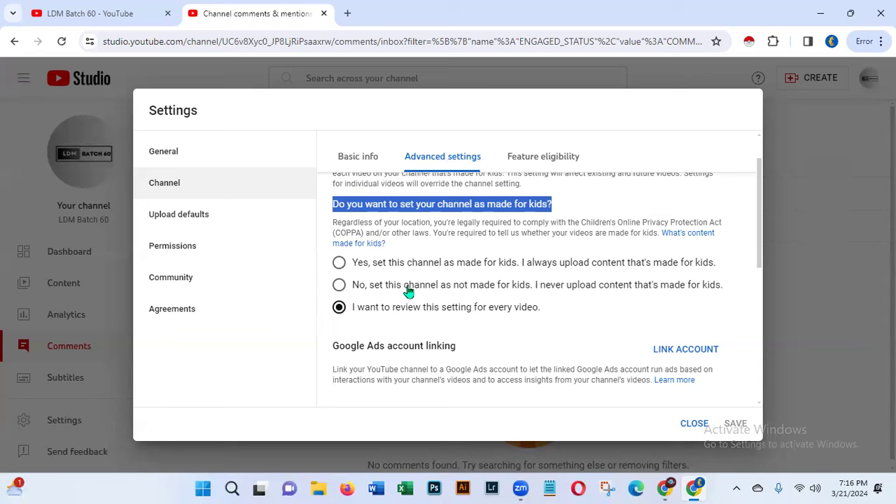
left_click(339, 287)
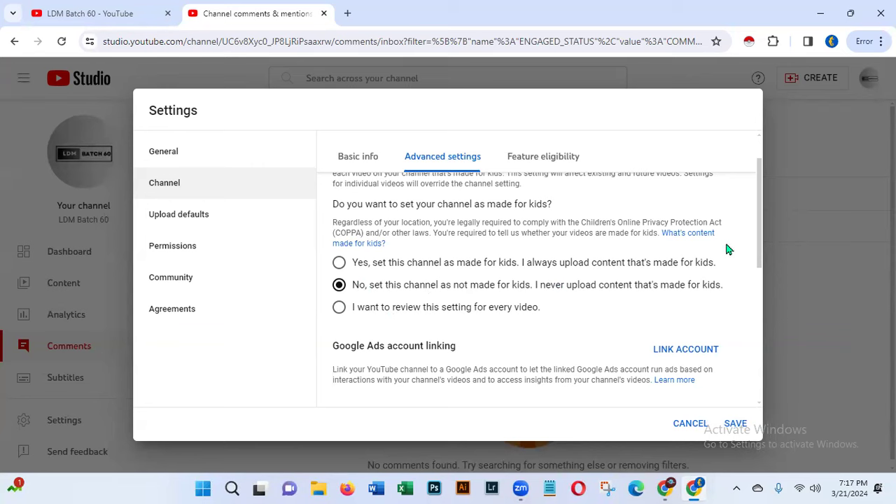
Examine the remaining advanced settings and the Google Ads account linking form, dismissing the form without linking an account
left_click_drag(763, 245, 757, 287)
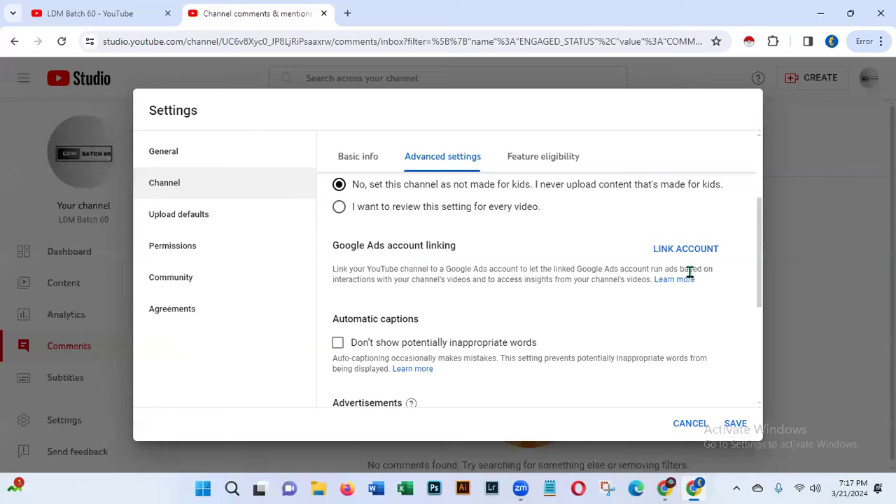
left_click_drag(762, 290, 754, 391)
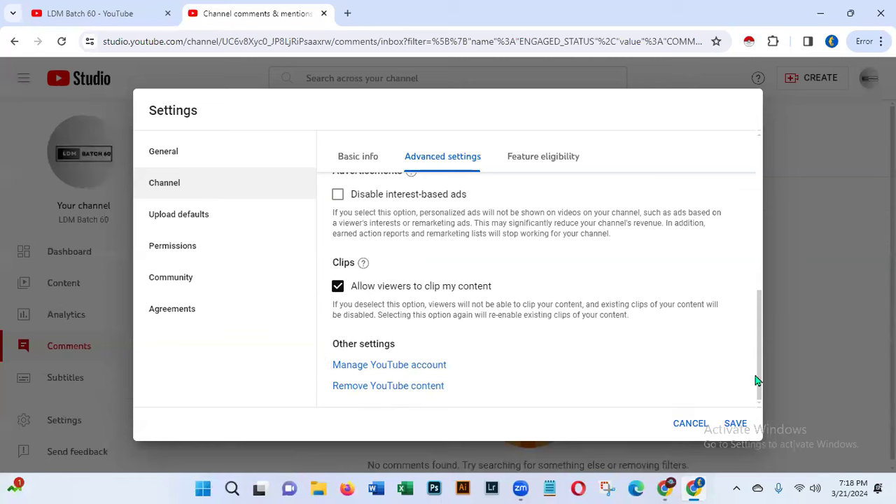
scroll(760, 377, "up", 1)
left_click_drag(761, 377, 773, 284)
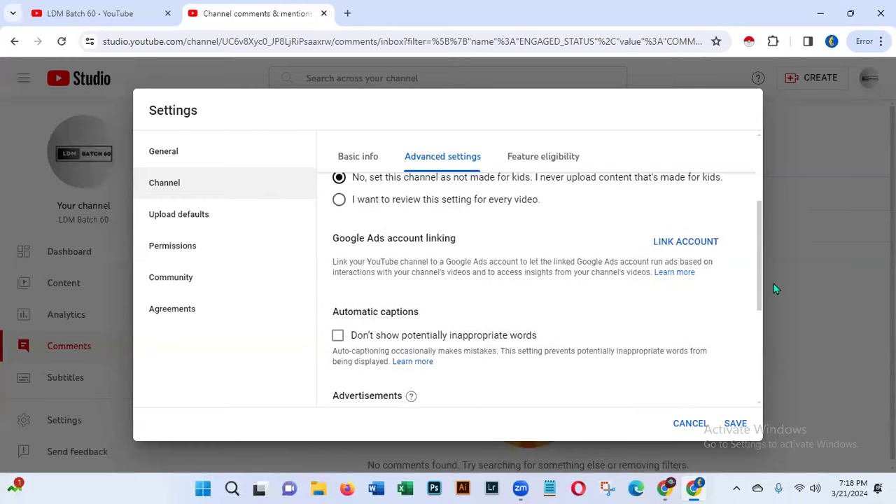
left_click(676, 245)
left_click(535, 273)
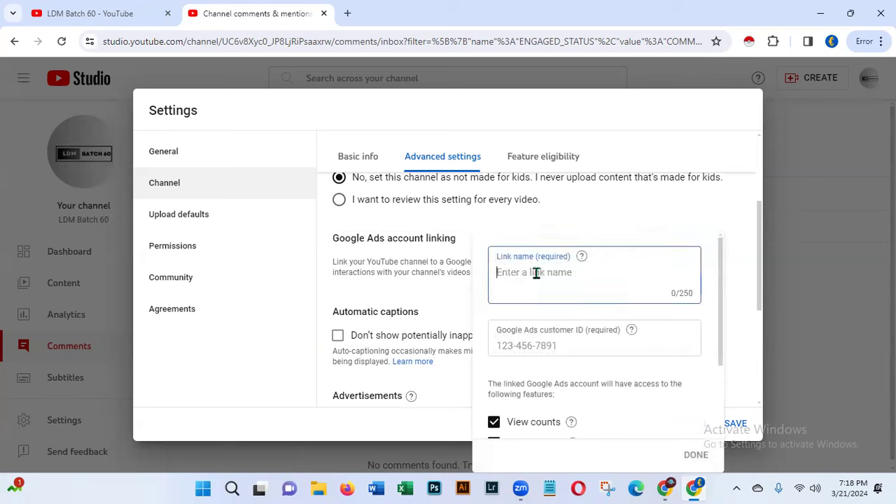
left_click(558, 346)
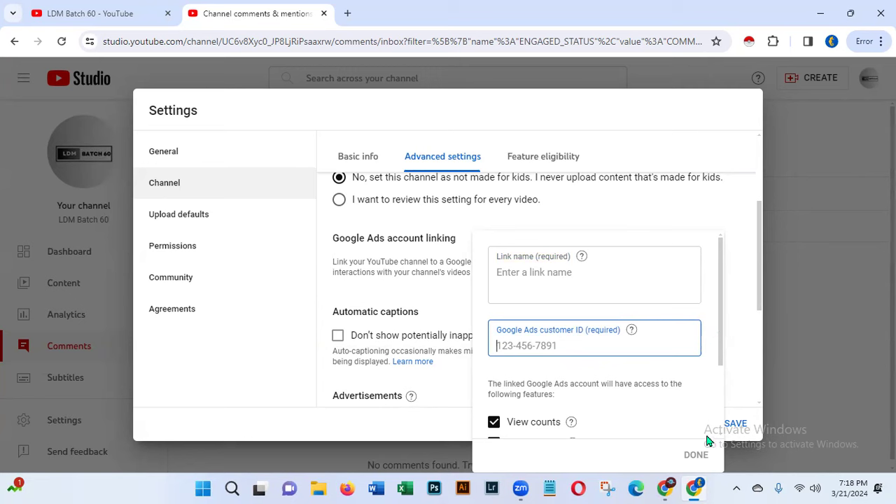
left_click_drag(722, 364, 716, 384)
scroll(711, 395, "down", 3)
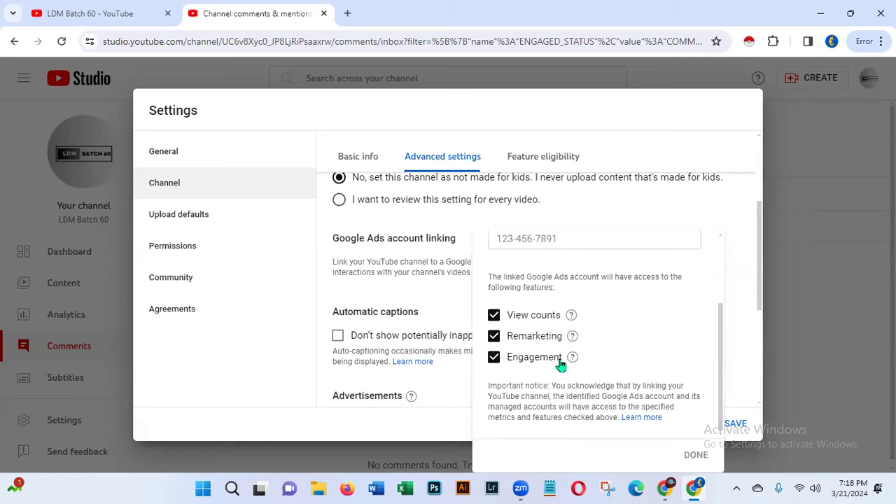
left_click(734, 357)
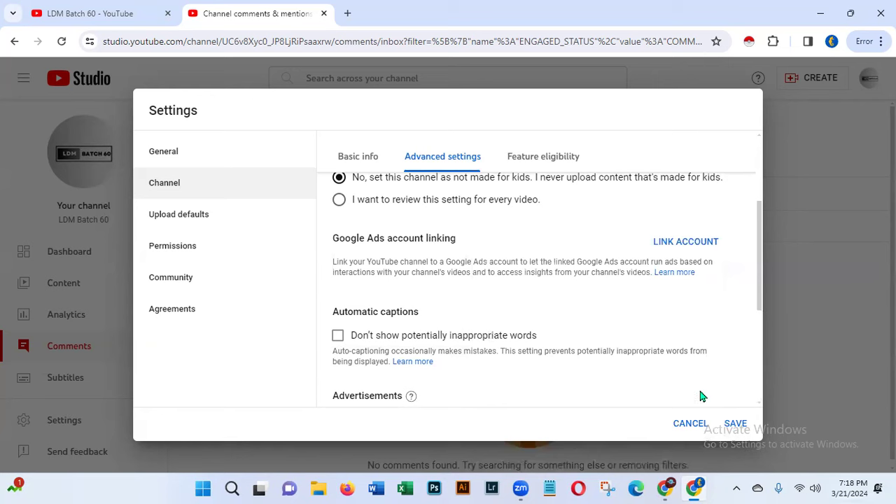
Save the advanced channel settings and view the channel's feature eligibility in the reopened settings
left_click(735, 424)
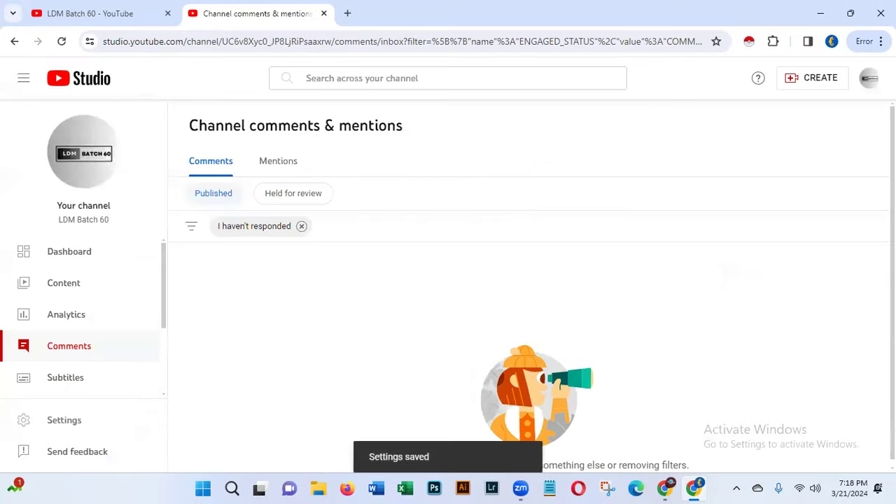
left_click(69, 423)
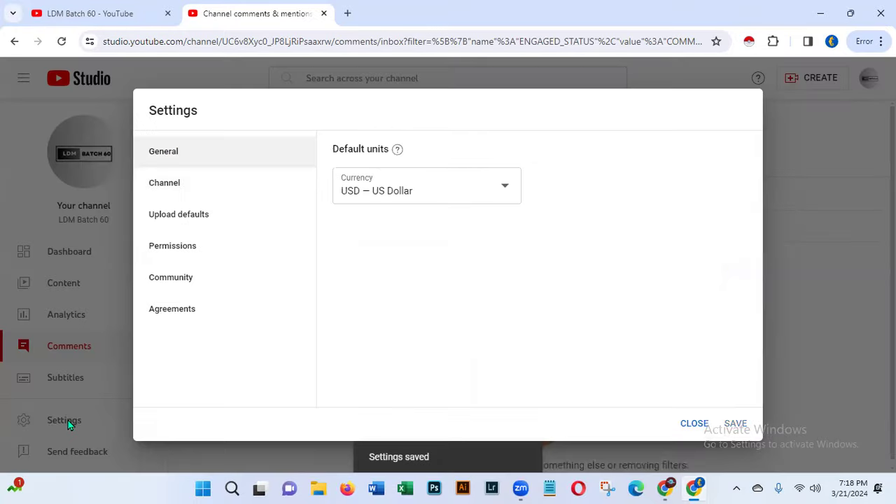
left_click(163, 192)
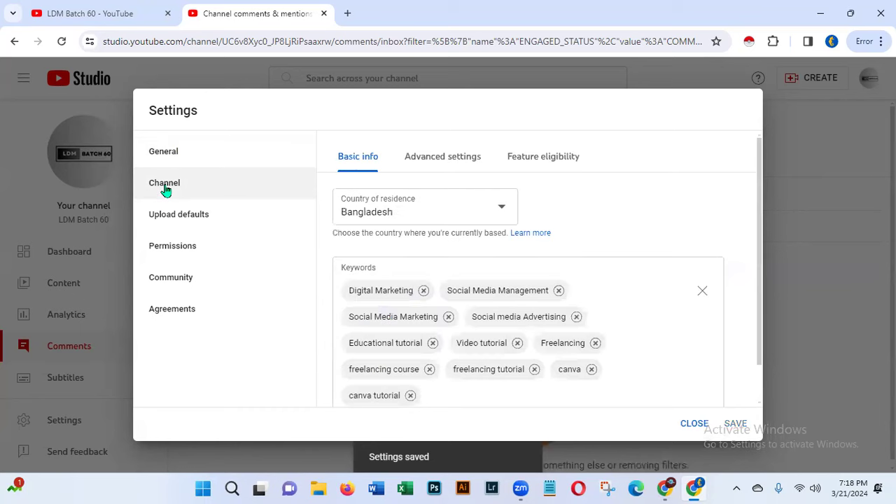
left_click(543, 163)
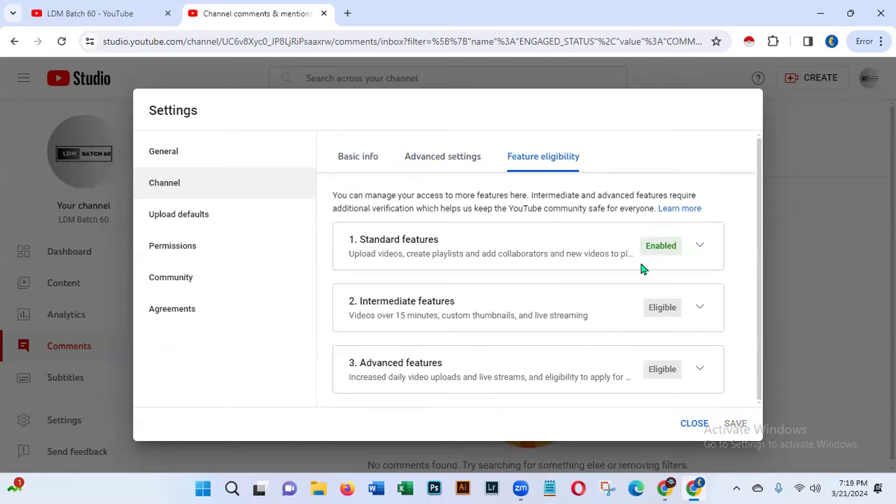
Examine the basic upload defaults for title, description, visibility and tags in the channel settings
left_click(160, 218)
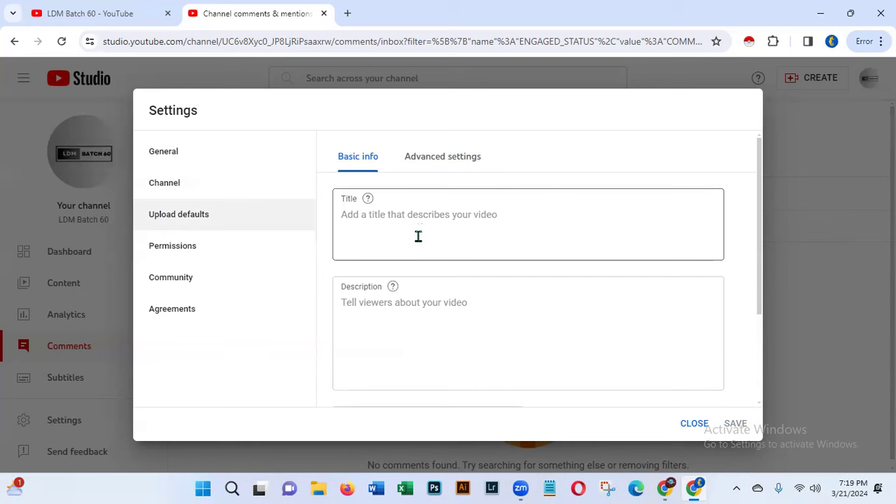
left_click_drag(761, 301, 735, 392)
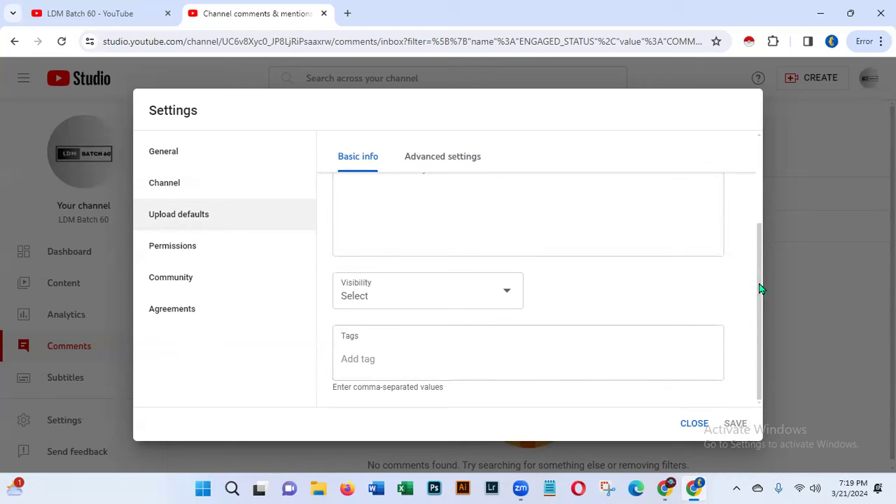
left_click_drag(761, 290, 763, 192)
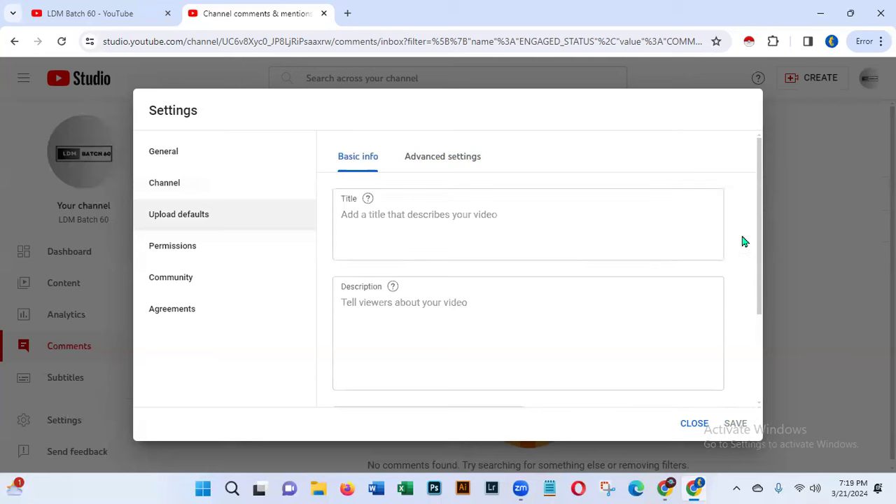
left_click_drag(760, 294, 728, 401)
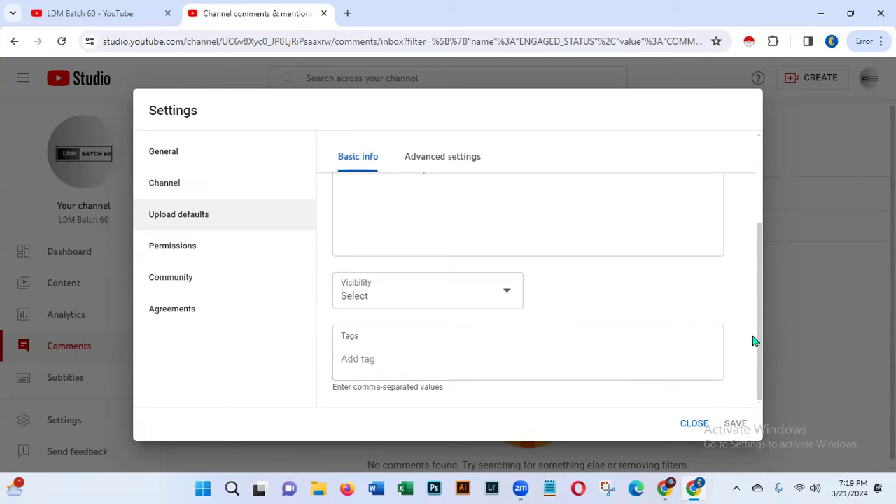
left_click_drag(762, 341, 762, 244)
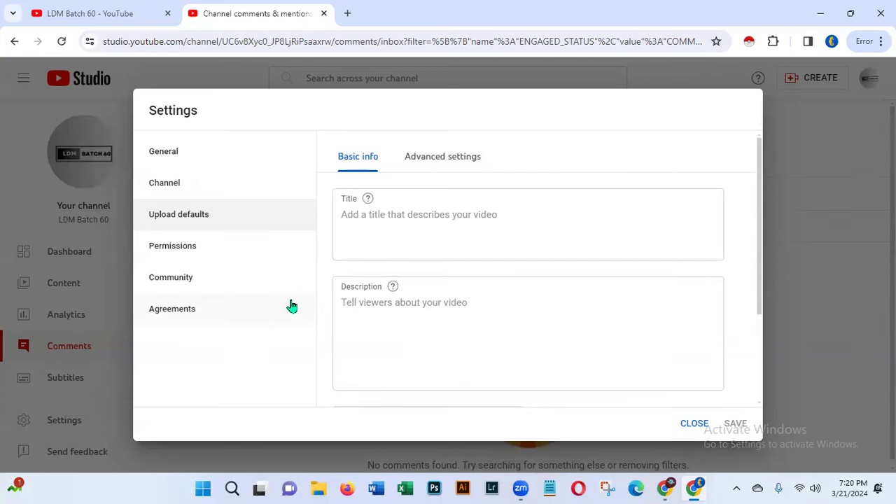
Review the advanced upload defaults, from automatic chapters and license down to language, captions and comments
left_click(438, 161)
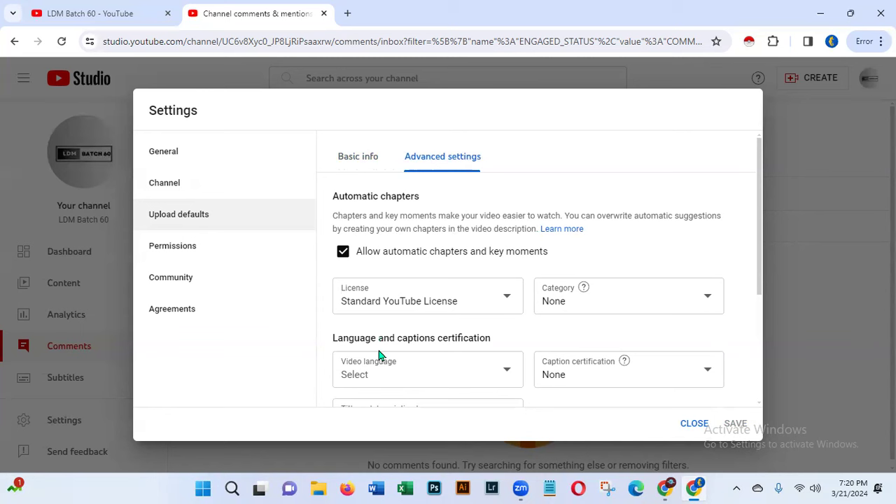
mouse_move(761, 240)
left_mouse_down()
mouse_move(747, 300)
mouse_move(752, 226)
left_mouse_up()
left_click_drag(761, 254, 732, 381)
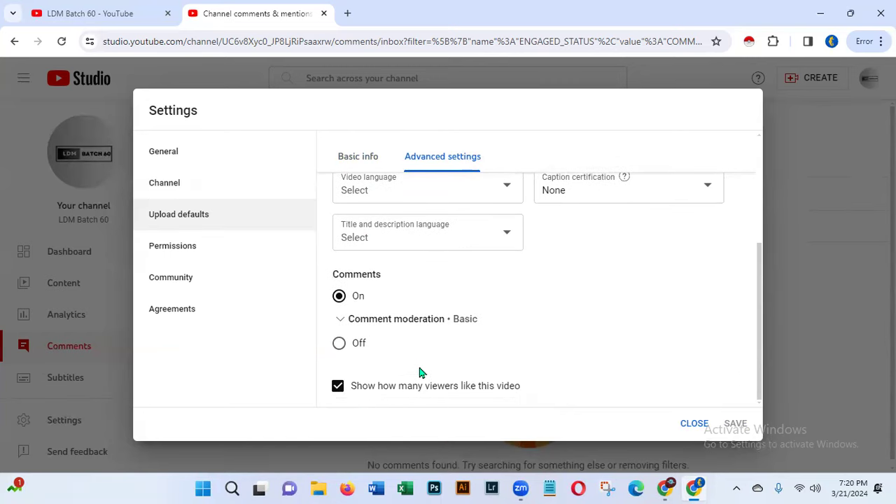
View the channel's permissions settings and the Brand Account's permission management, closing the Google sign-in page without signing in
left_click(181, 255)
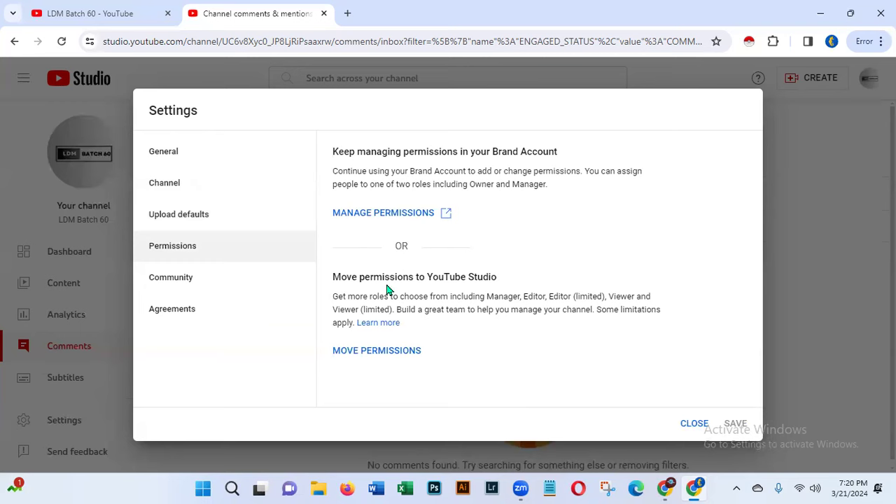
left_click(418, 217)
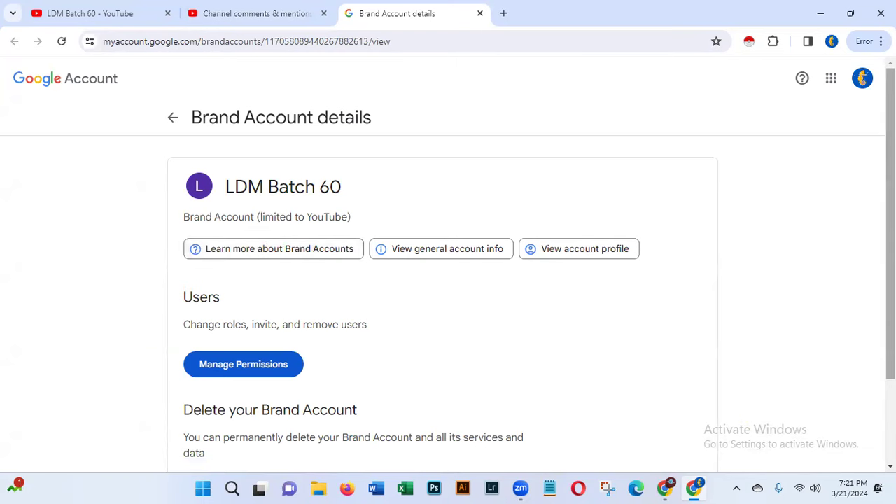
scroll(889, 280, "down", 3)
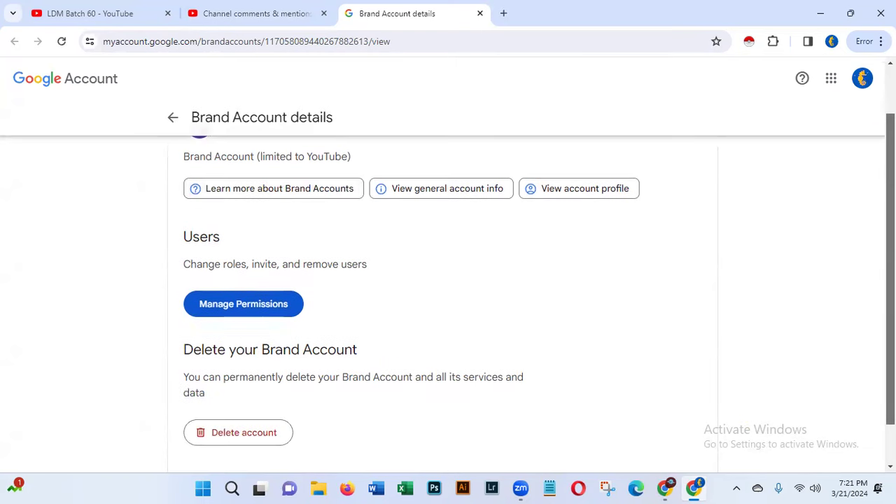
scroll(690, 306, "up", 3)
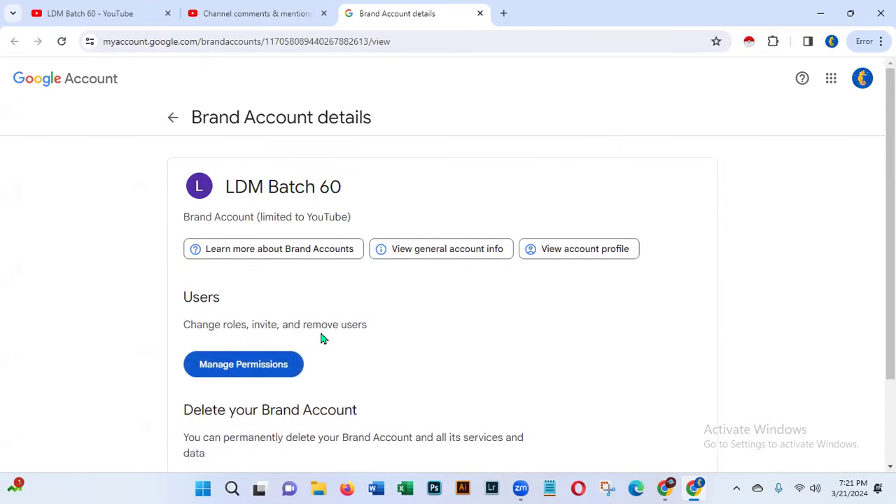
left_click(257, 366)
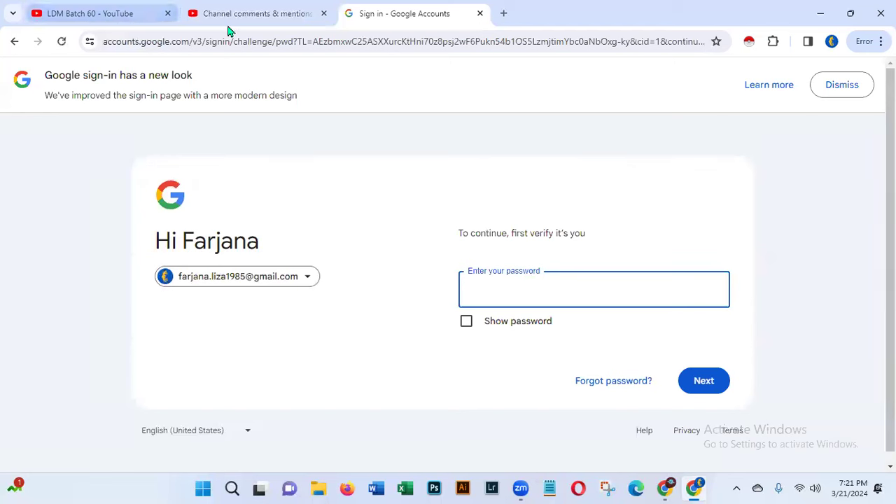
mouse_move(243, 21)
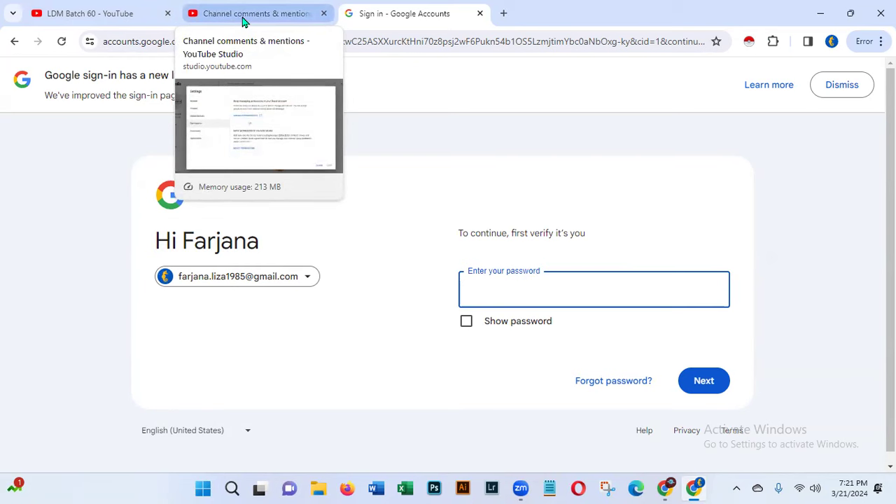
left_click(243, 21)
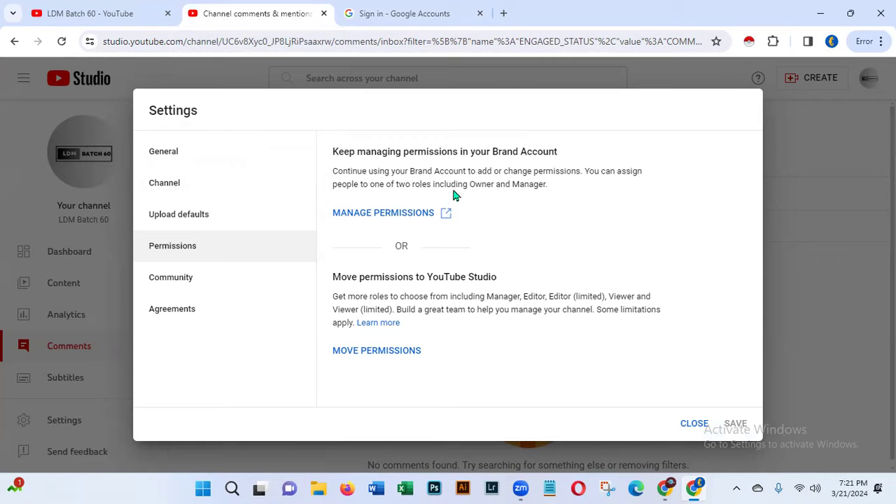
left_click(431, 15)
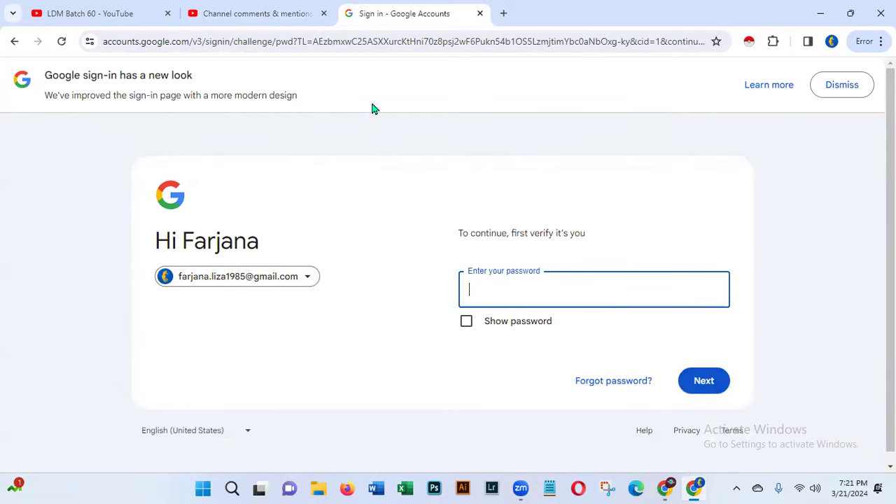
left_click(479, 14)
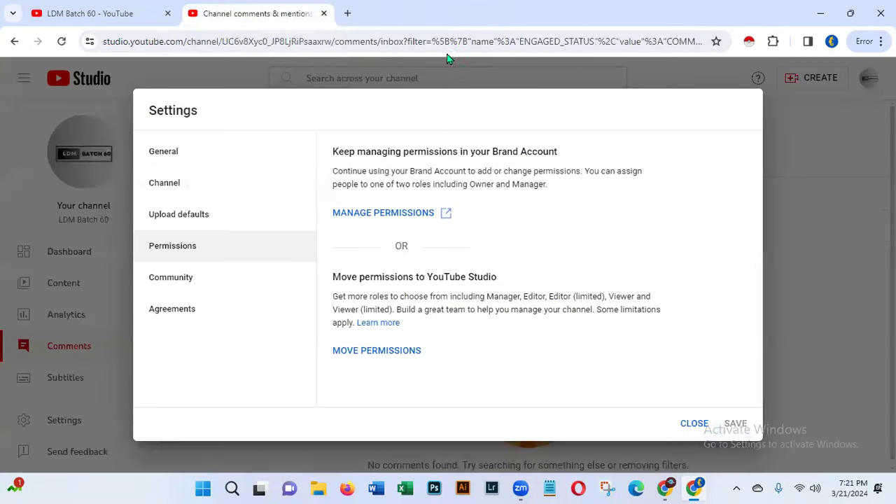
Move the channel's permissions to YouTube Studio and look through the access roles in a new user invitation
left_click(367, 356)
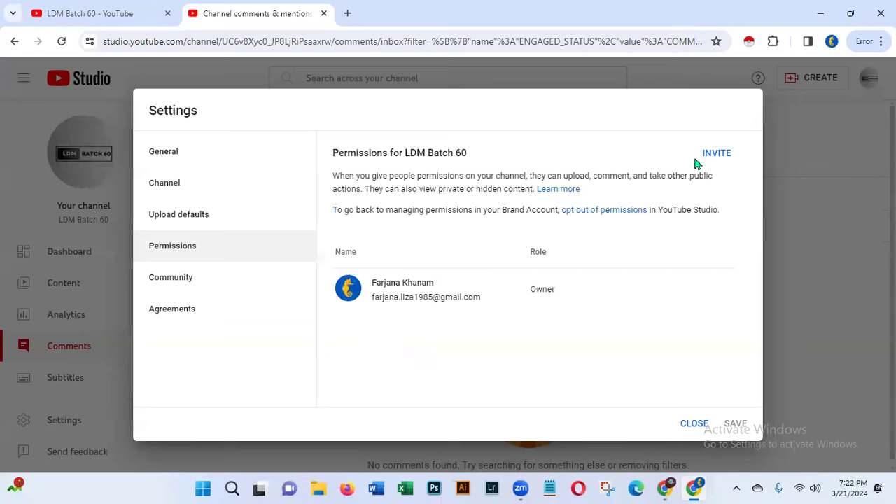
left_click(718, 157)
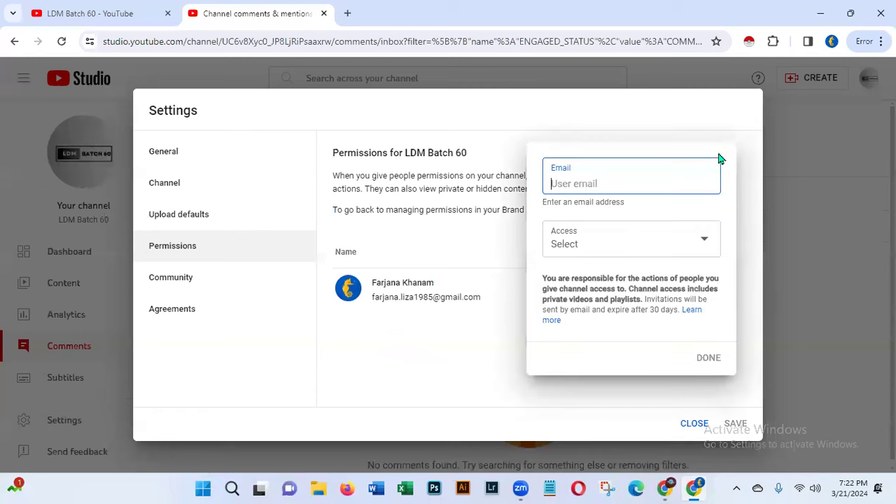
left_click(702, 238)
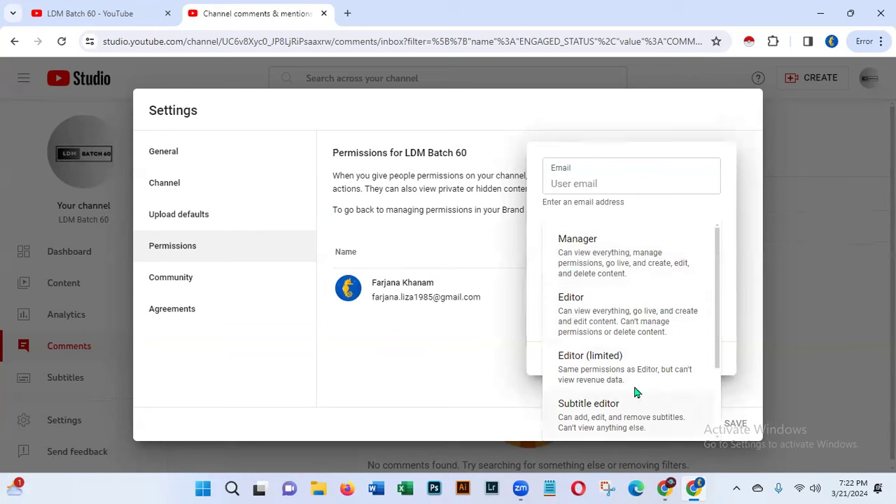
left_click_drag(716, 347, 701, 413)
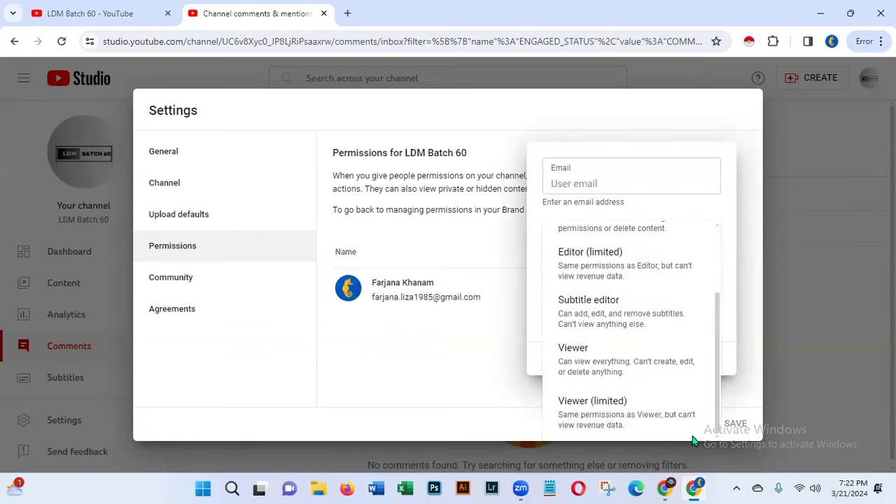
left_click_drag(719, 382, 712, 276)
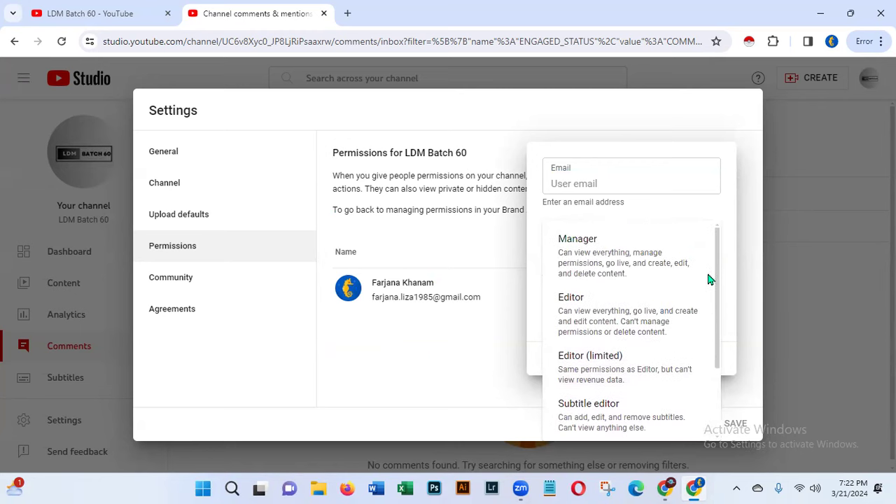
Examine the descriptions of the Manager, Editor, Subtitle editor and Viewer access roles, and close the role list
left_click(560, 253)
left_click_drag(560, 253, 631, 276)
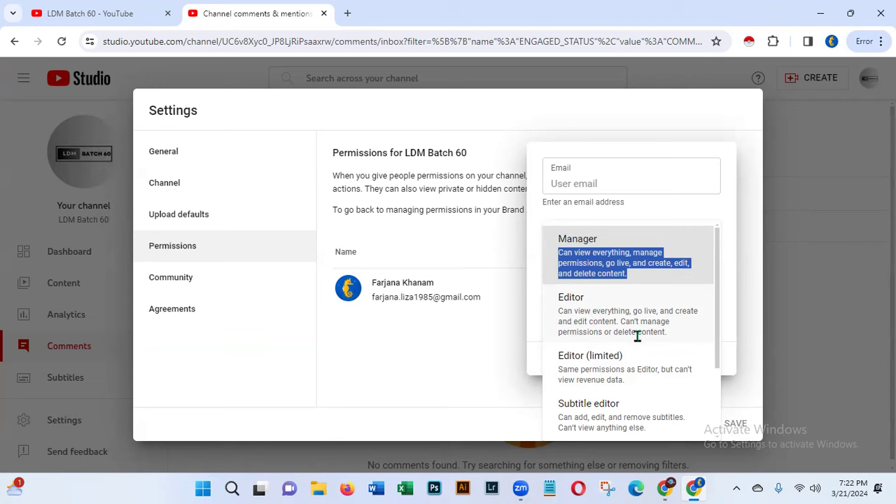
left_click_drag(621, 321, 686, 338)
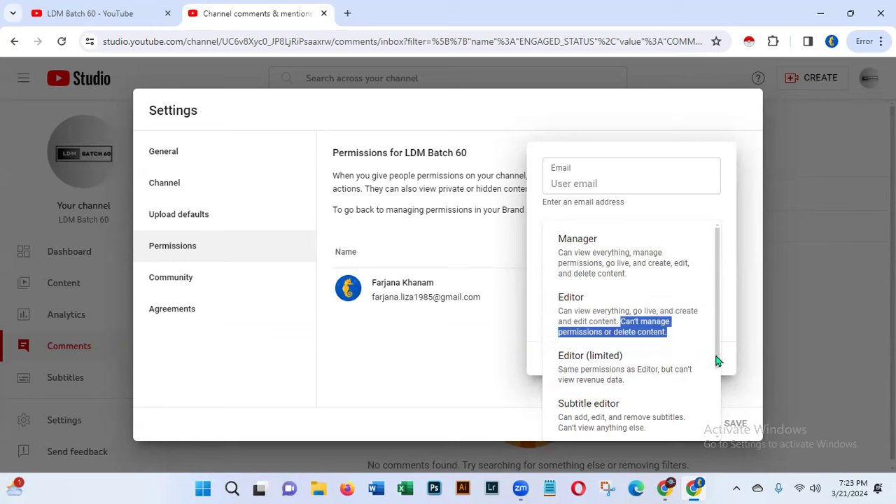
scroll(707, 392, "down", 2)
scroll(701, 406, "down", 1)
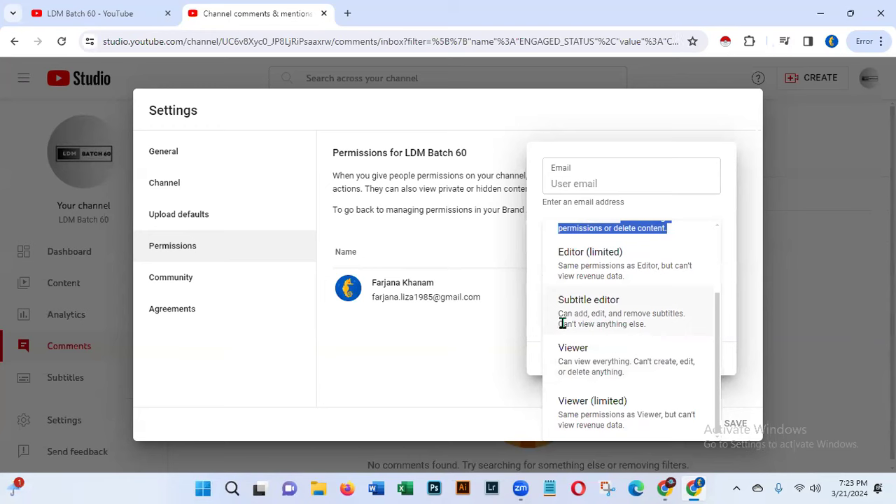
left_click_drag(560, 324, 662, 331)
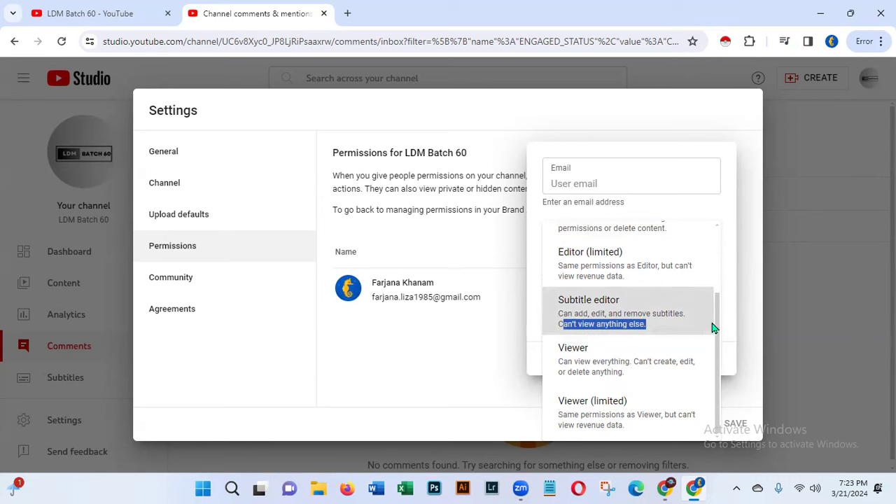
left_click_drag(718, 321, 723, 243)
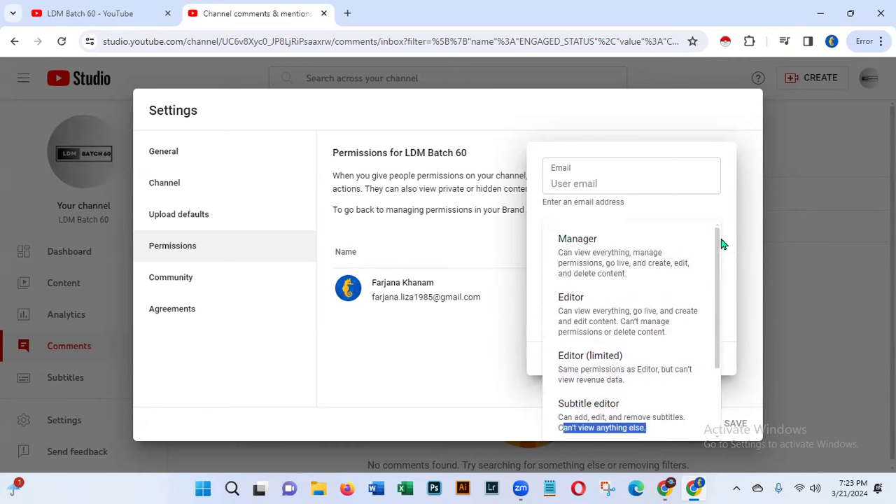
left_click(460, 375)
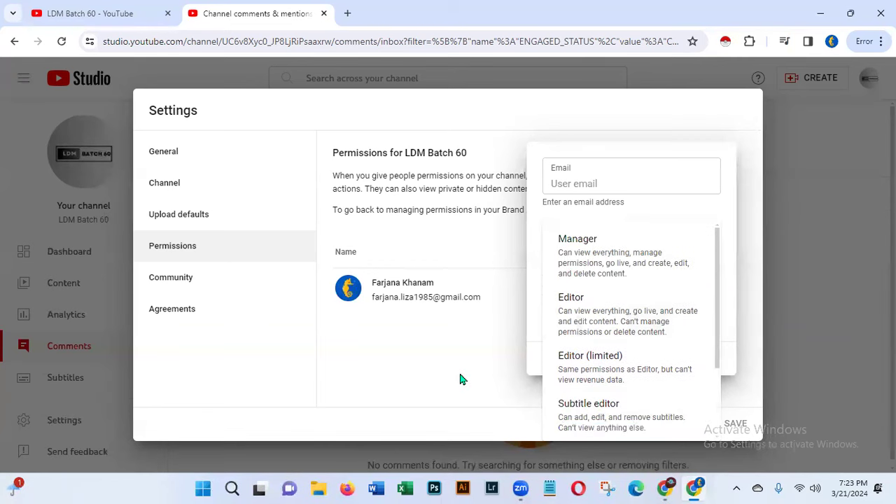
Review the invitation's email and access fields and dismiss the form without inviting anyone
left_click(571, 184)
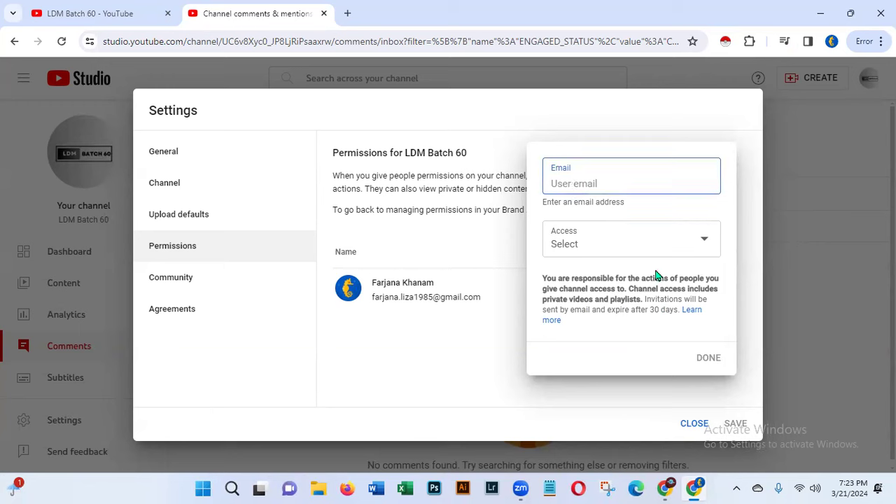
left_click(709, 245)
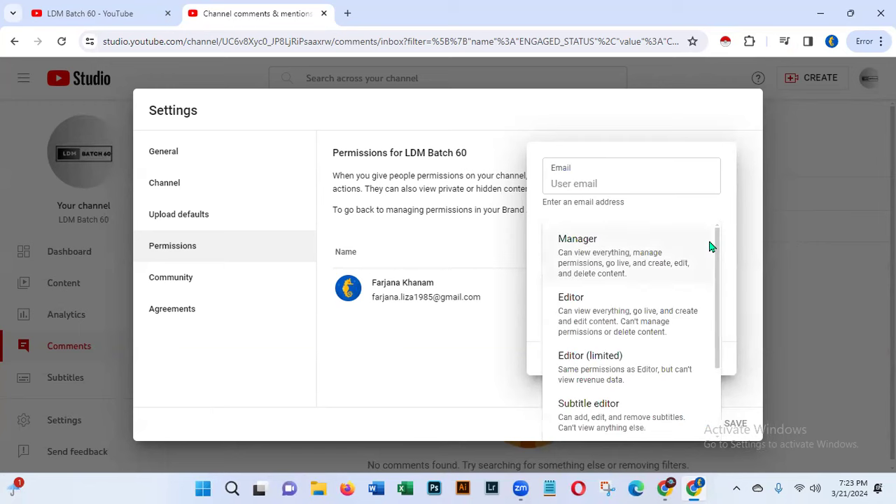
left_click(499, 365)
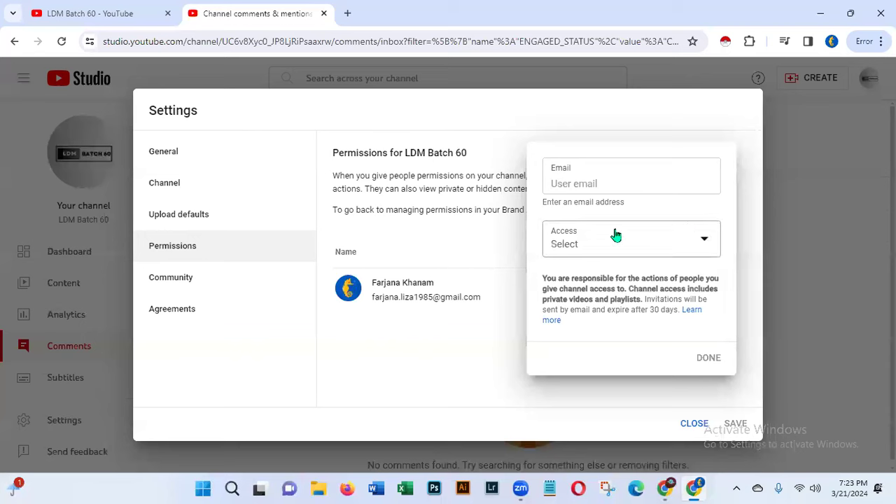
left_click(594, 185)
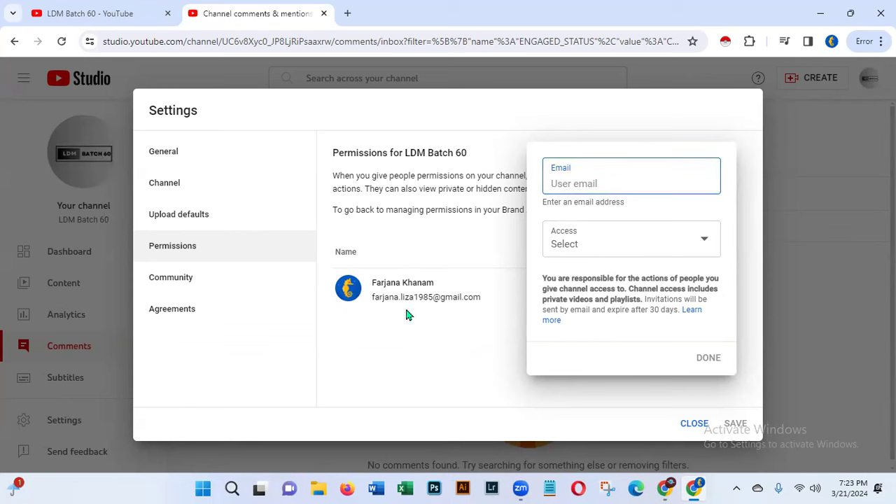
left_click(696, 359)
left_click(384, 357)
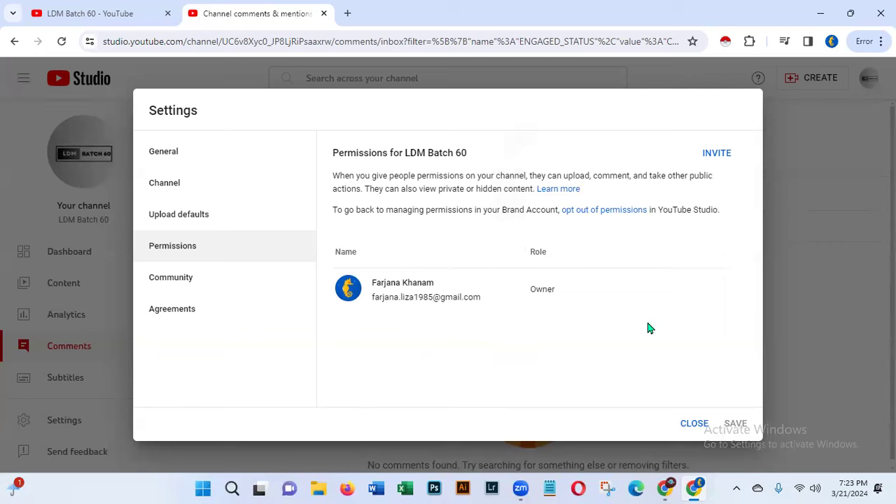
Dismiss the managing moderators notice in the community settings and review the automated filters down to blocked words and links
left_click(176, 281)
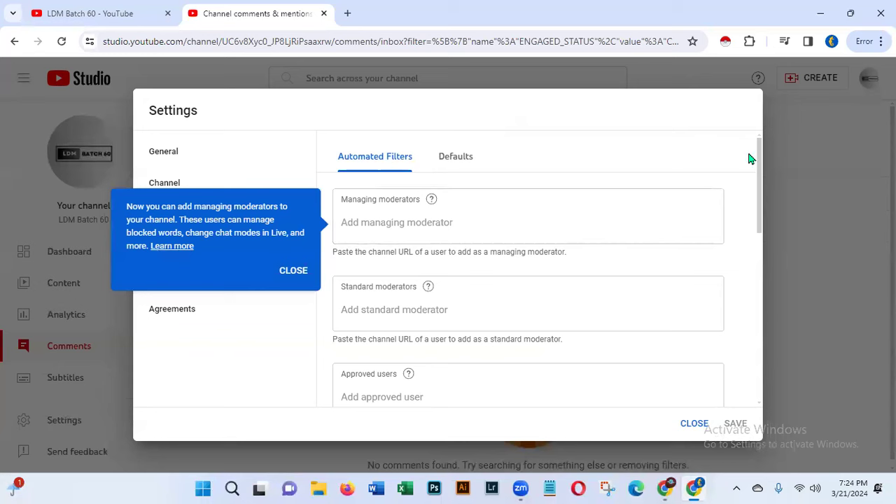
left_click(294, 271)
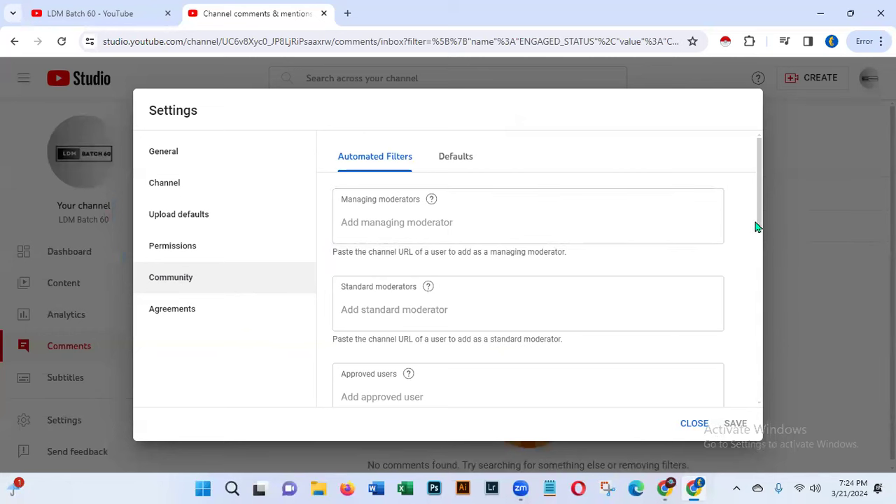
left_click_drag(760, 227, 717, 400)
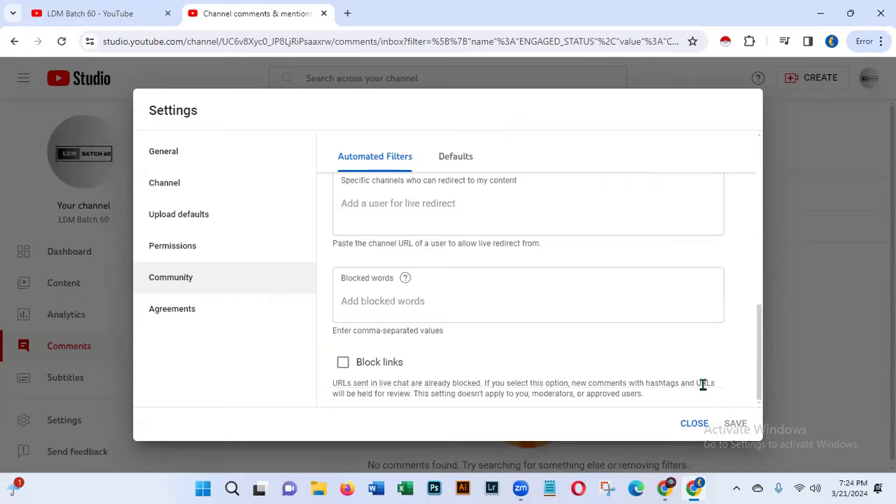
Show the community default settings for channel comments and live chat messages
left_click_drag(758, 350, 591, 144)
left_click(471, 162)
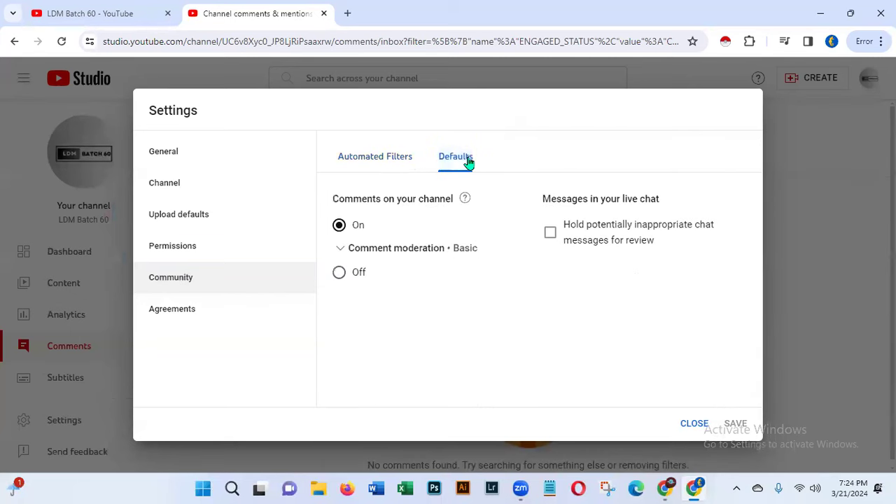
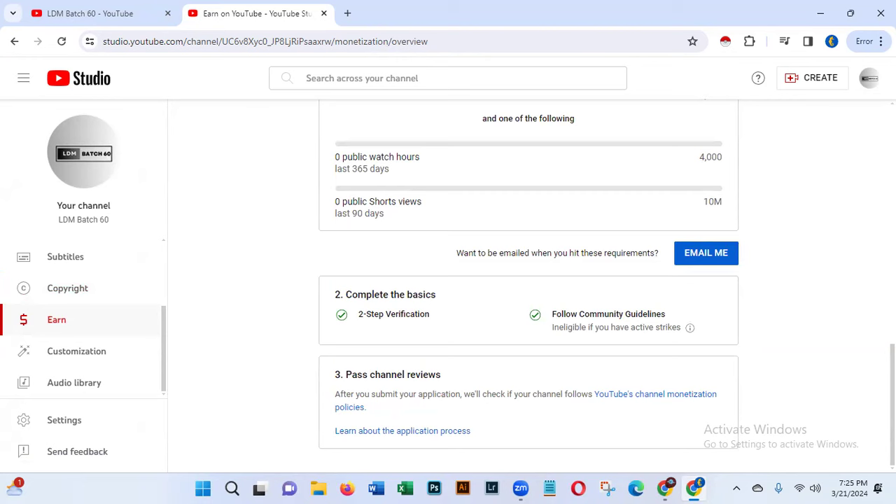
Look over the YouTube Partner Program benefits and the channel customization's layout, branding and basic info settings
scroll(245, 358, "up", 10)
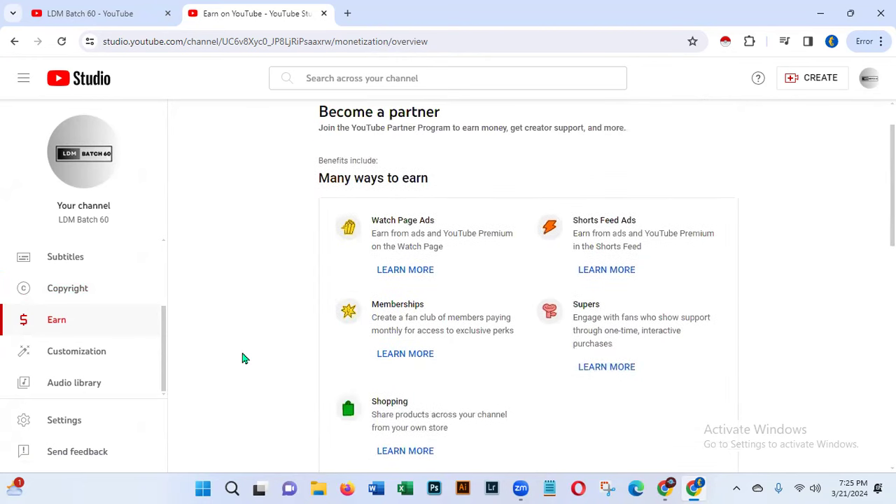
left_click(85, 356)
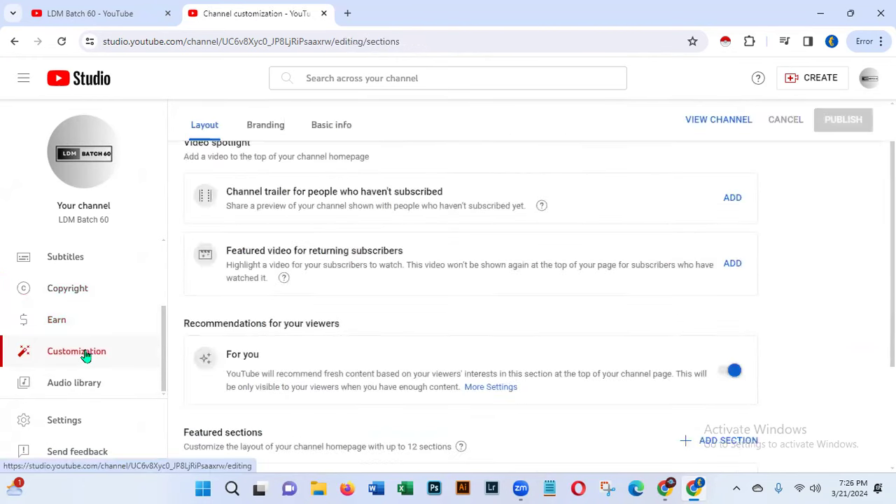
left_click(266, 129)
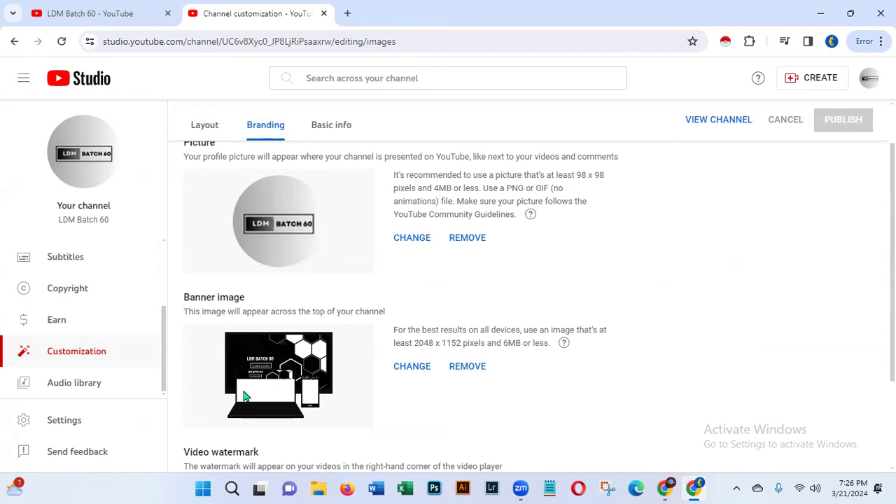
left_click(338, 132)
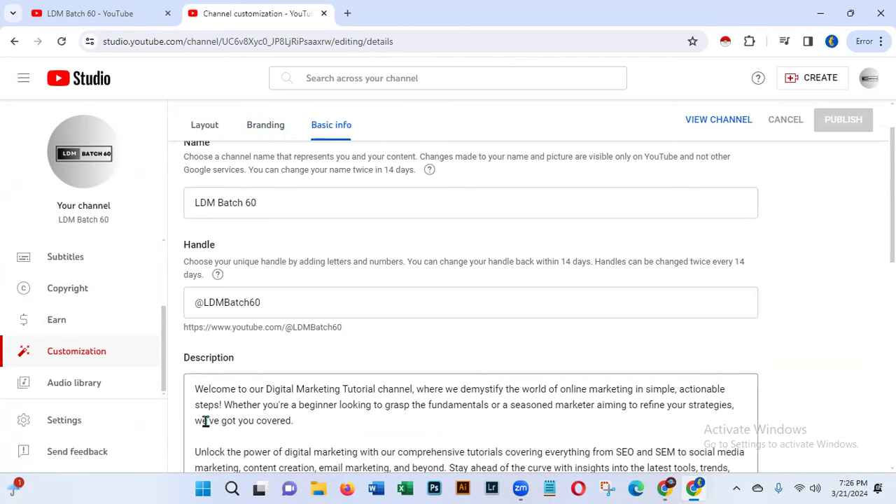
Open the audio library and browse the first page of music tracks and their download options
left_click(77, 389)
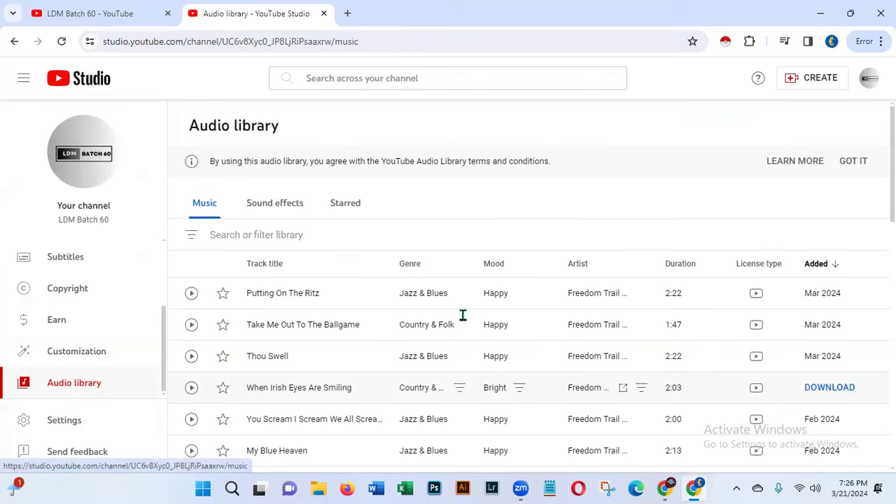
mouse_move(829, 293)
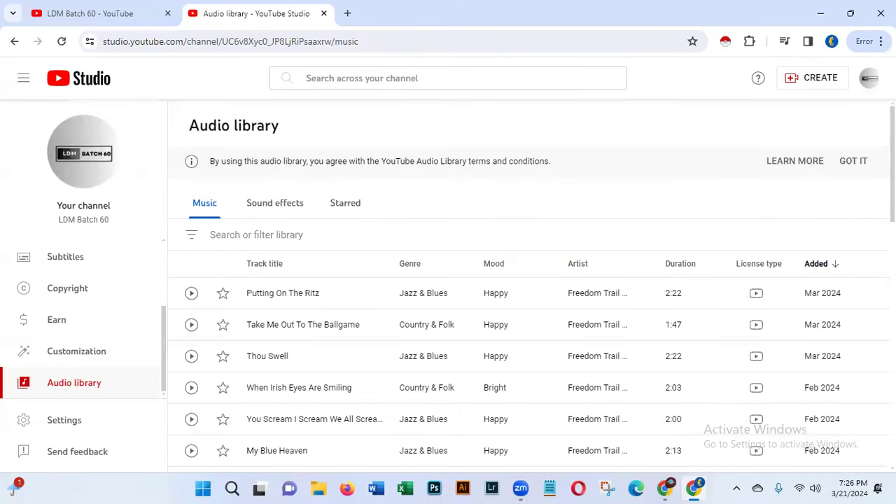
scroll(532, 289, "down", 5)
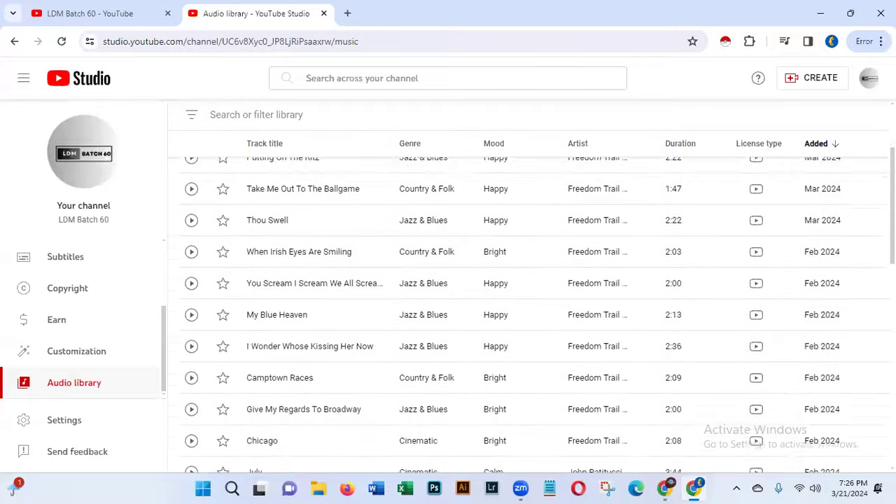
scroll(861, 308, "down", 5)
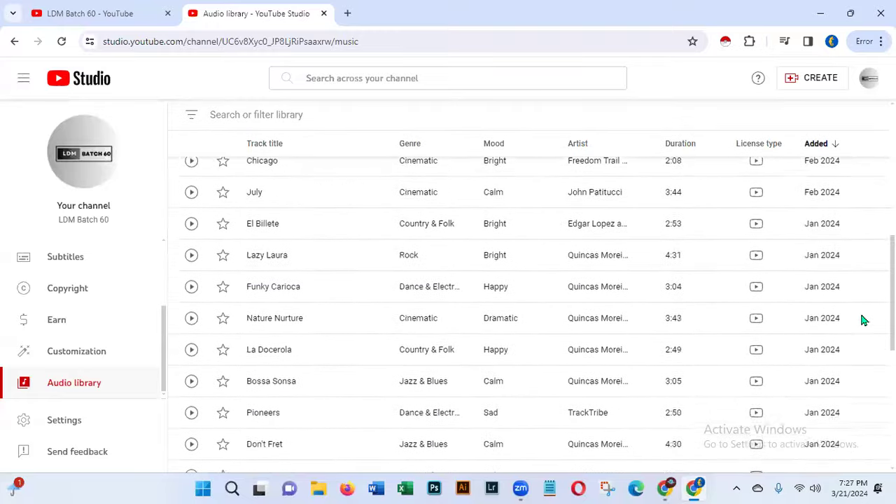
scroll(850, 364, "down", 4)
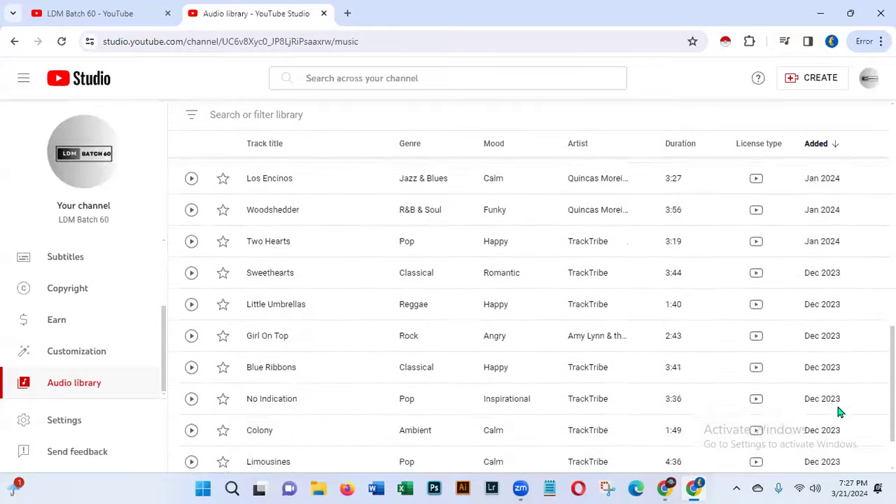
scroll(838, 423, "down", 1)
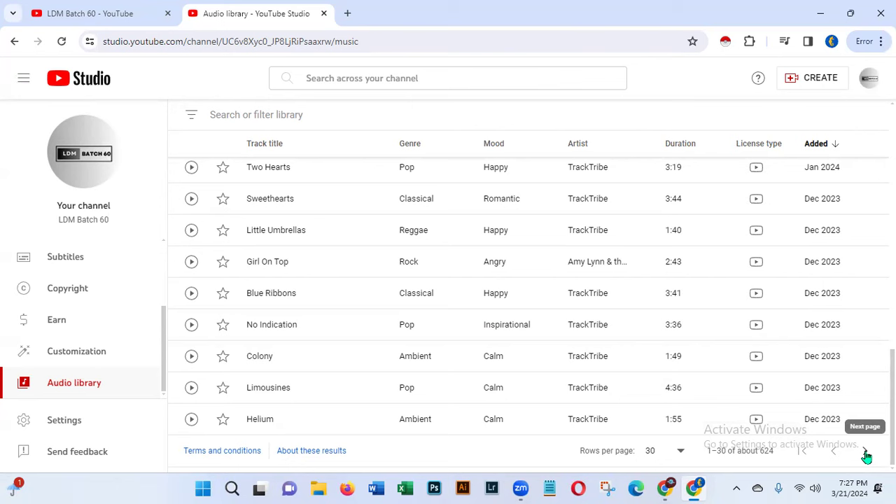
mouse_move(875, 433)
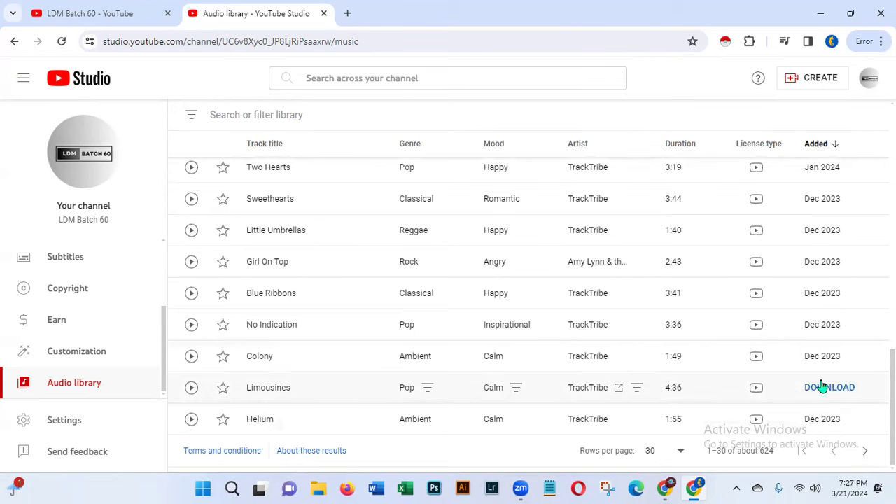
mouse_move(821, 360)
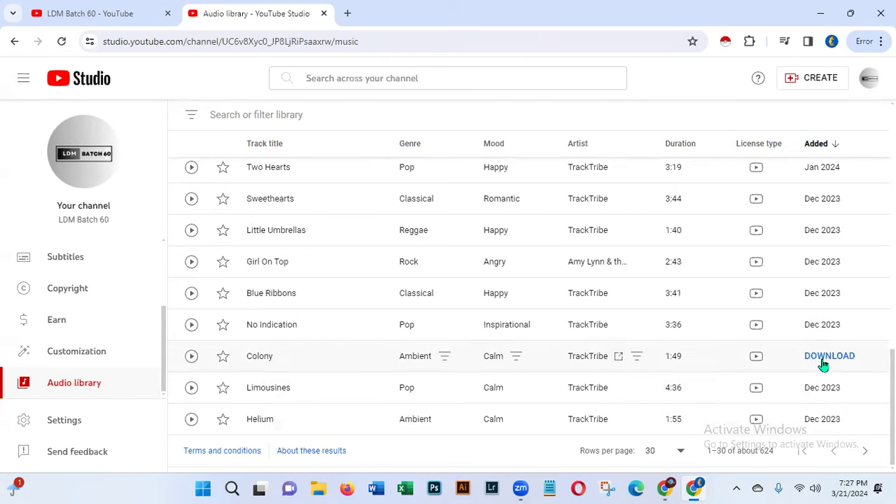
mouse_move(822, 397)
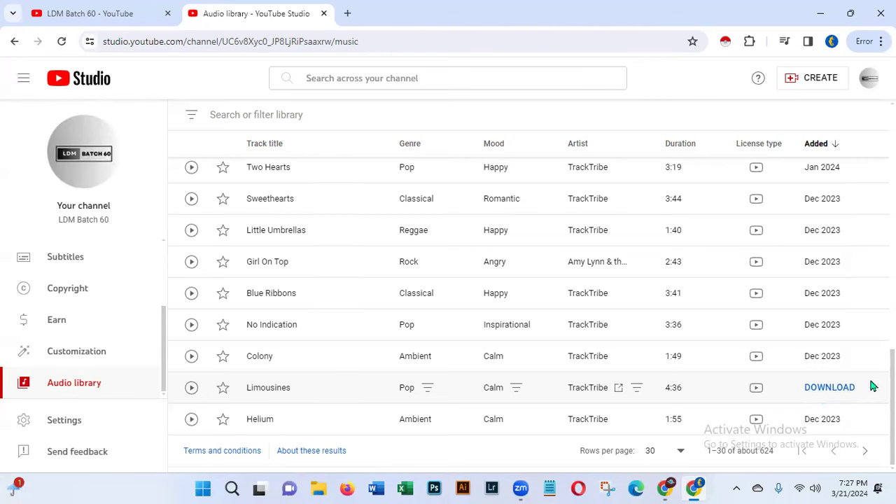
scroll(531, 315, "up", 10)
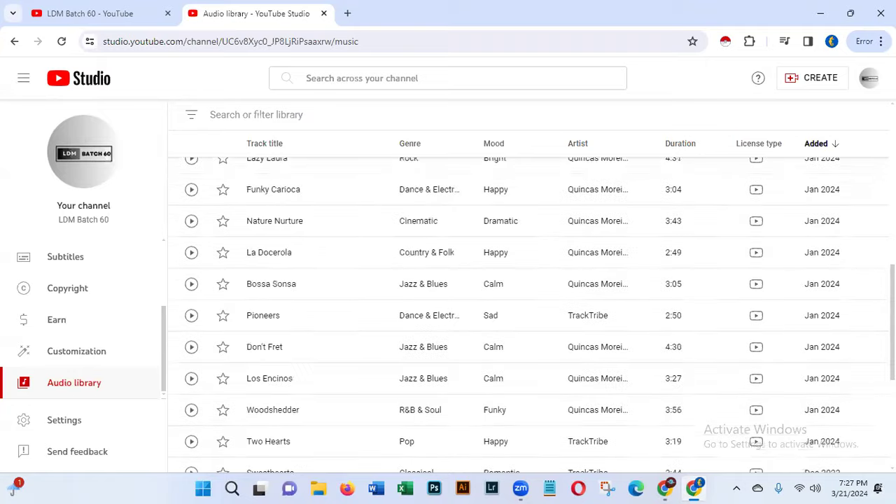
scroll(531, 318, "up", 2)
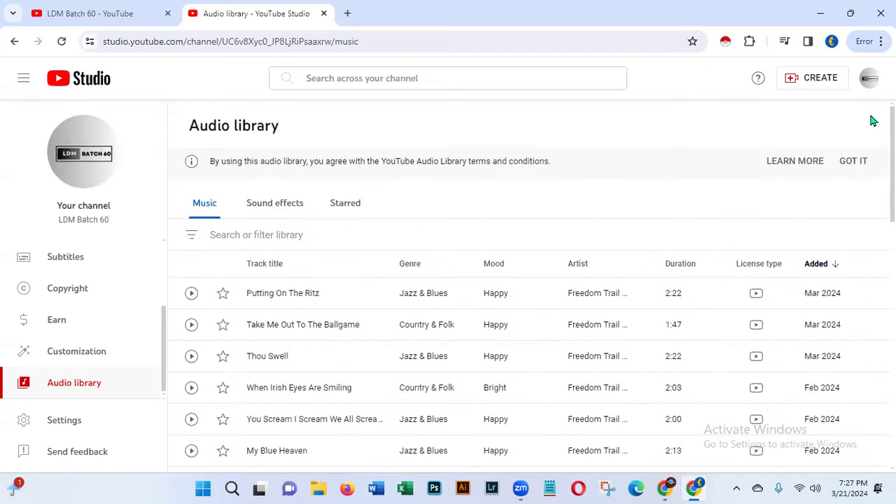
Browse the audio library's sound effects through the end of the first page
left_click(272, 209)
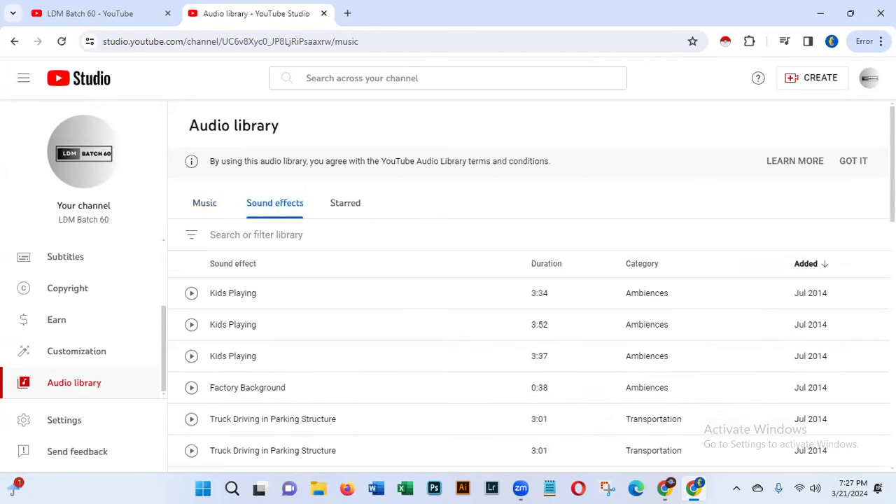
scroll(871, 299, "down", 5)
scroll(871, 299, "down", 2)
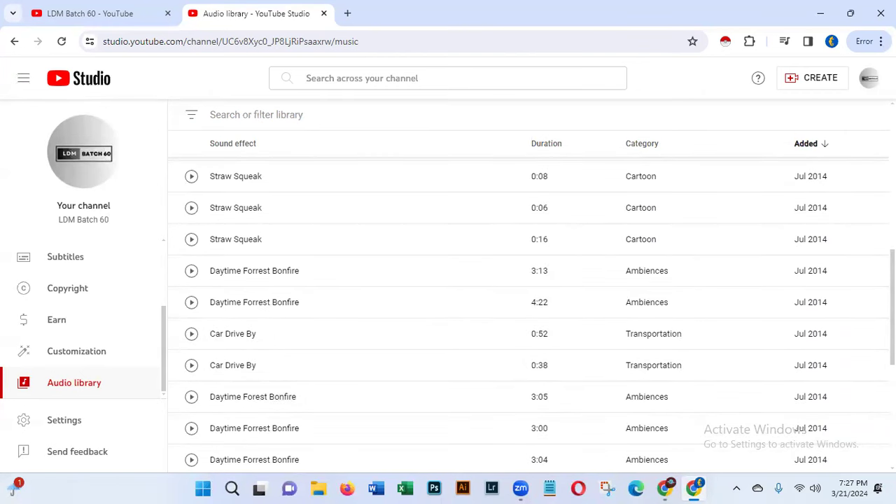
scroll(532, 315, "down", 4)
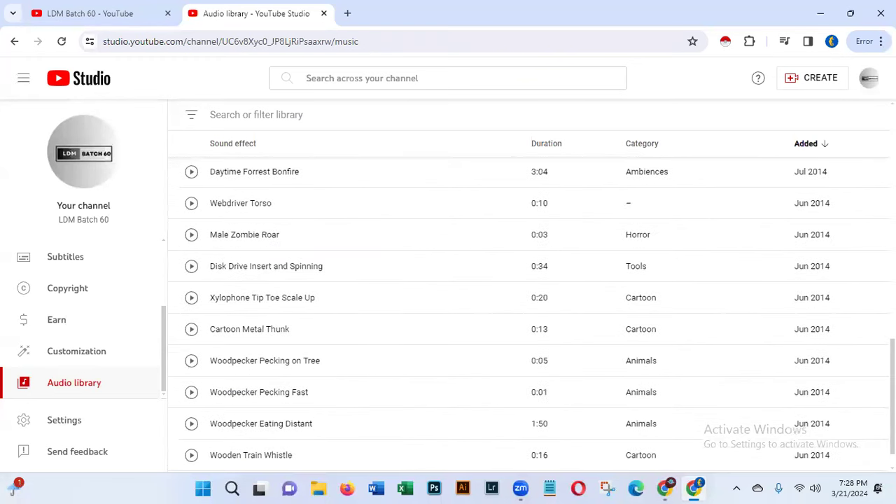
scroll(532, 315, "down", 1)
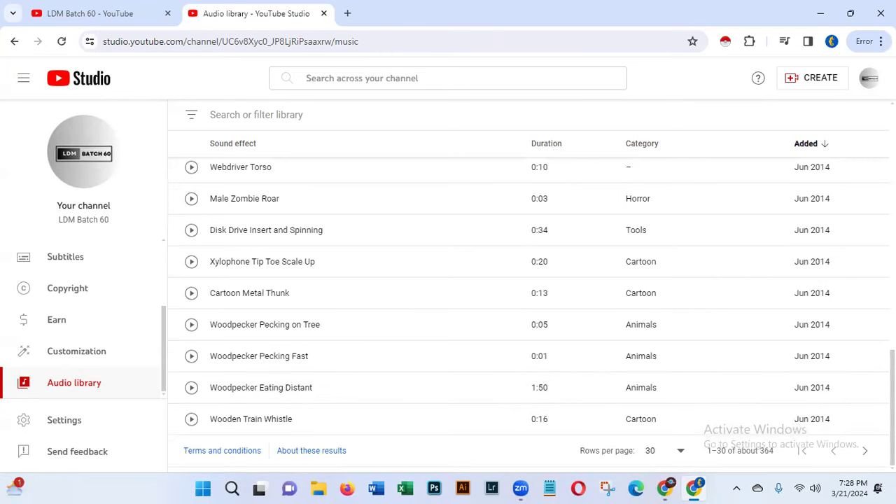
scroll(823, 347, "up", 1)
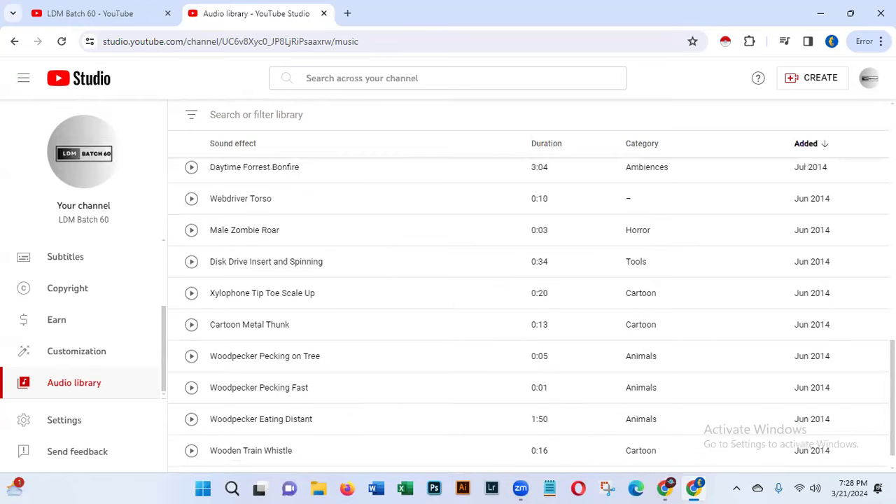
left_click(807, 326)
scroll(529, 308, "down", 1)
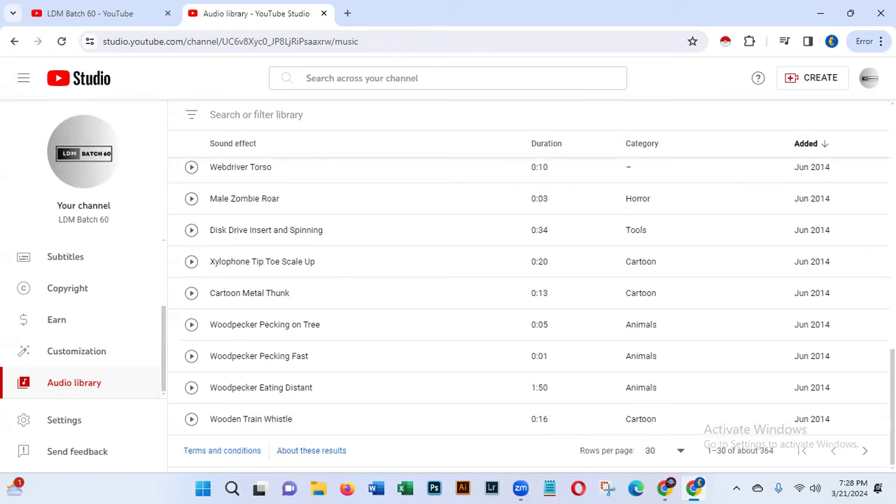
scroll(532, 315, "up", 15)
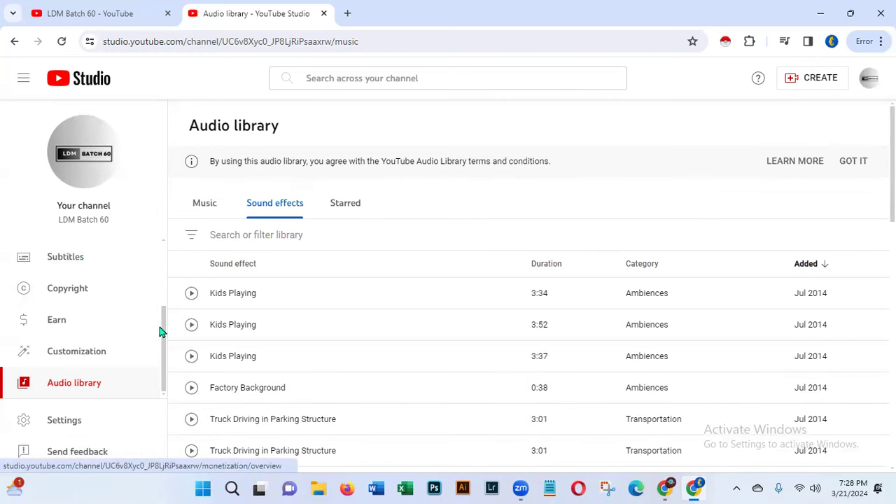
Return to the channel dashboard, start a new video upload and open the file selection
left_click_drag(163, 342, 169, 168)
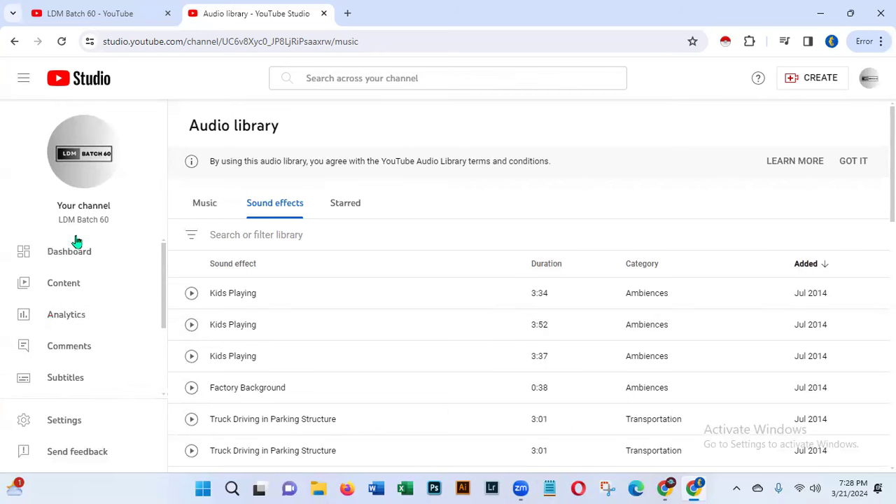
left_click(67, 256)
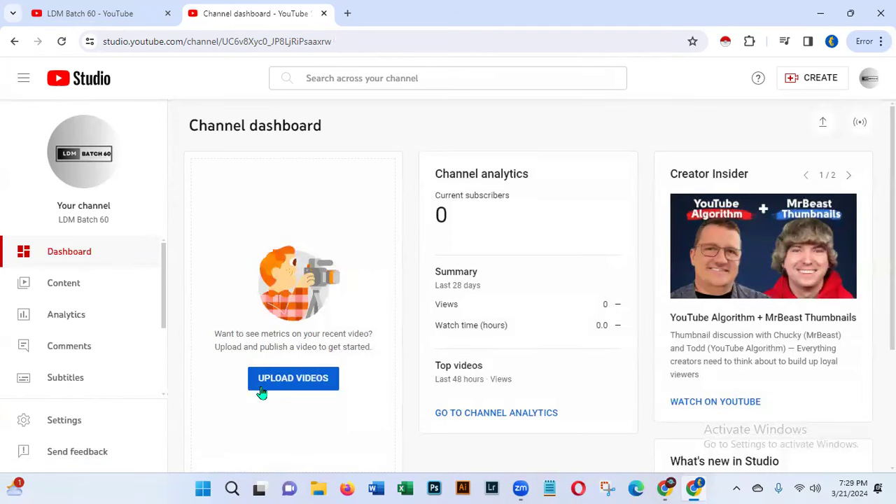
left_click(815, 84)
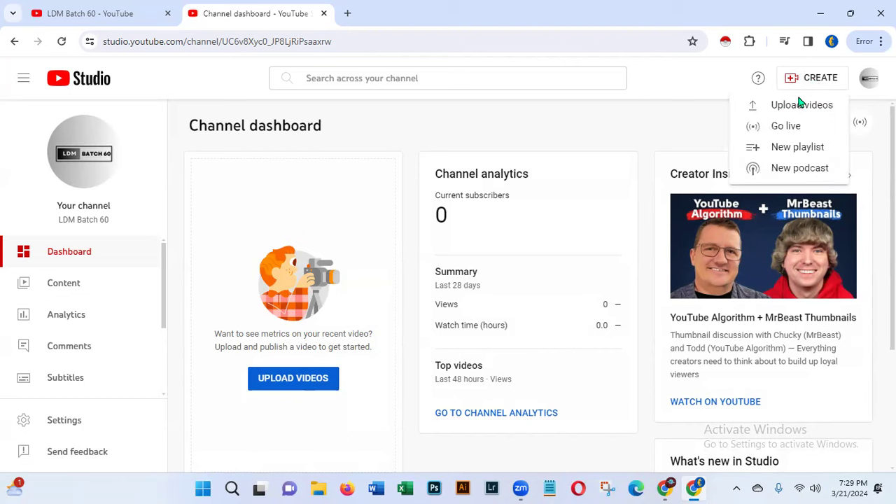
left_click(792, 107)
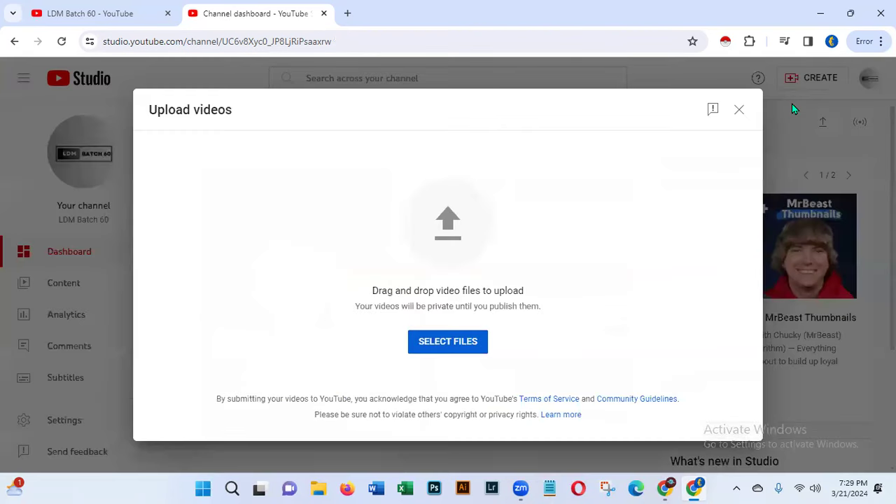
left_click(450, 343)
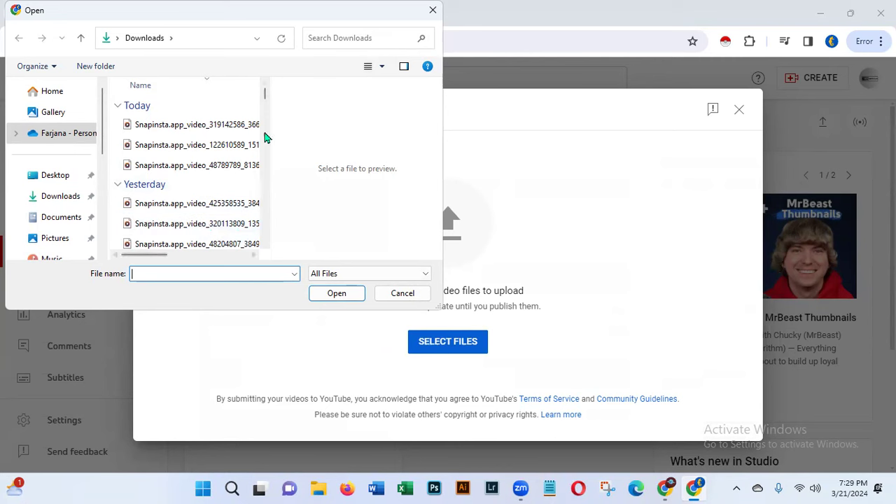
Browse the Downloads folder and the Zoom folder in Documents for a recording, checking the contents of the 2024-03-21 and 2024-03-20 folders
left_click_drag(265, 97, 266, 157)
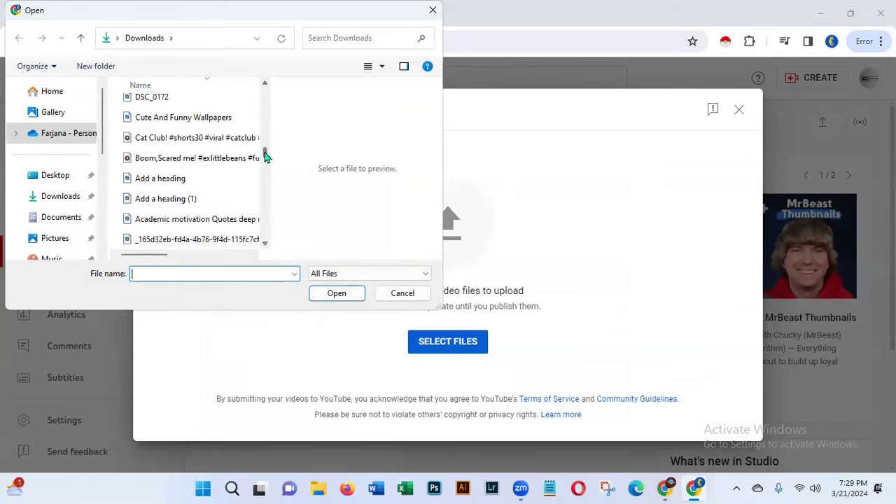
left_click_drag(266, 157, 284, 80)
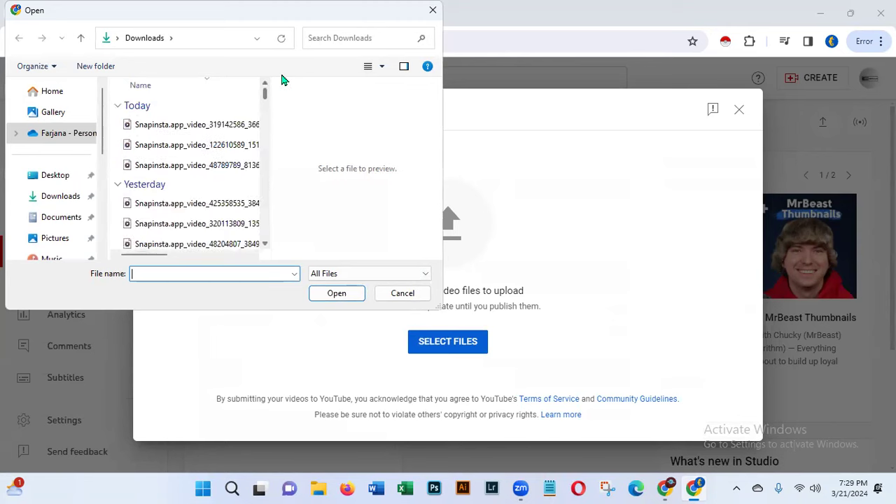
left_click(61, 218)
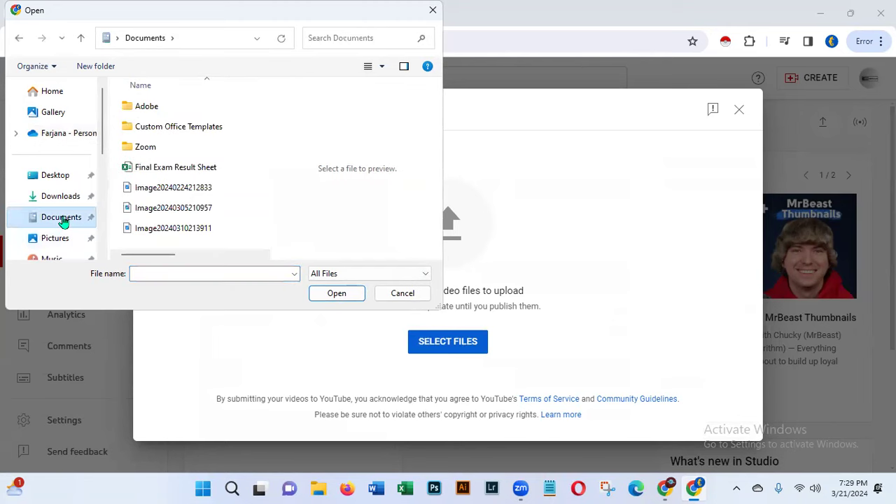
left_click(135, 150)
double_click(135, 149)
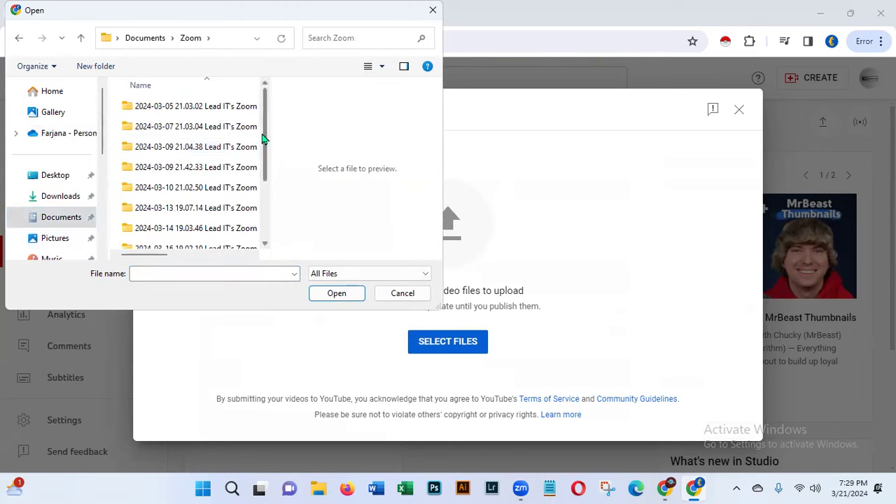
left_click_drag(266, 140, 266, 240)
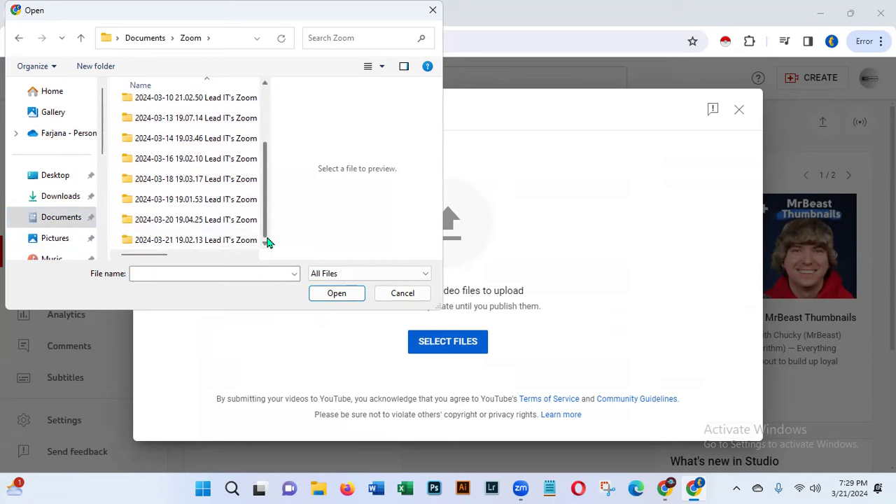
left_click(218, 244)
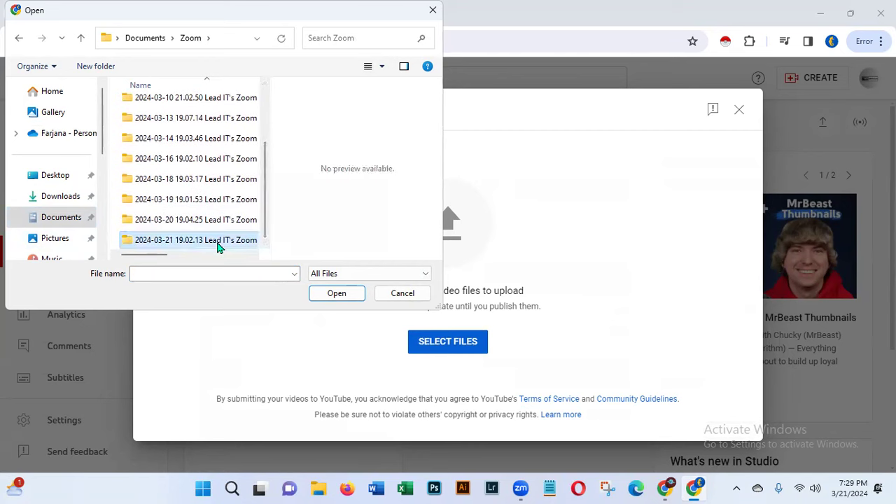
left_click(324, 294)
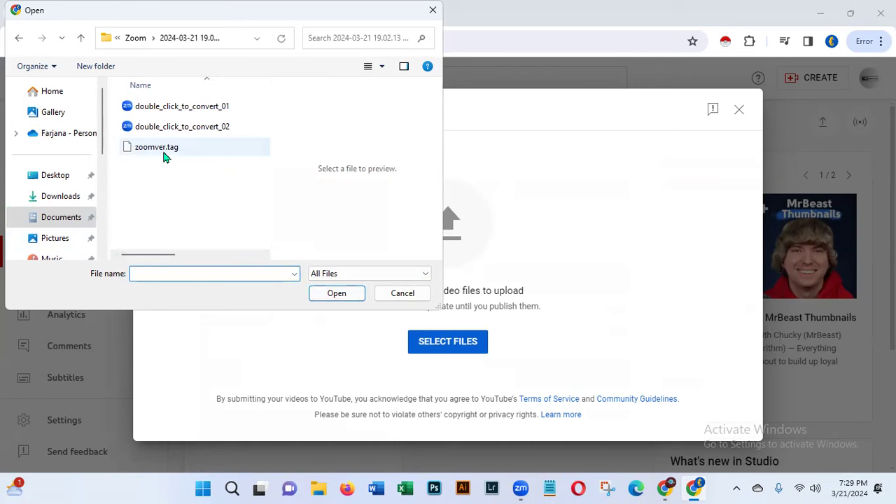
left_click(82, 40)
left_click(174, 222)
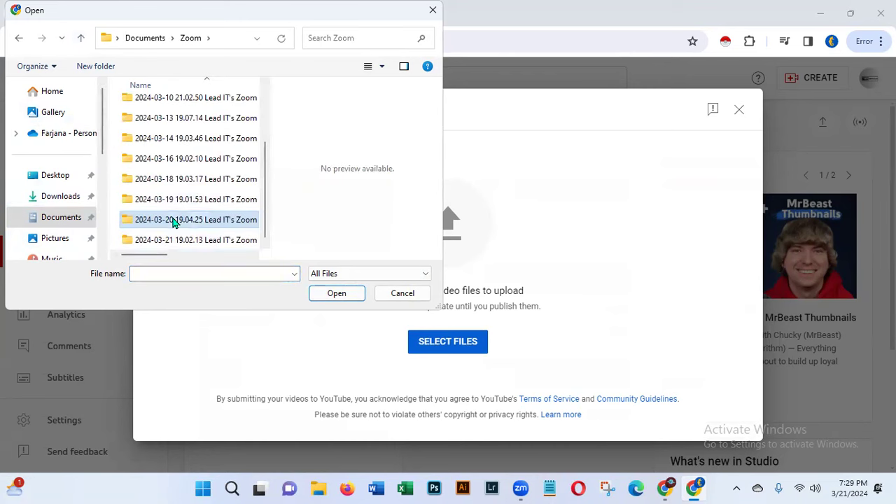
left_click(348, 300)
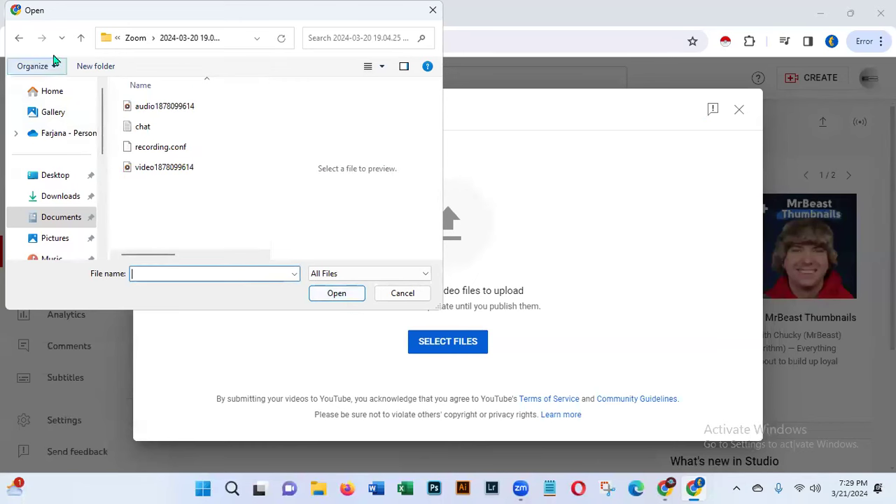
left_click(81, 37)
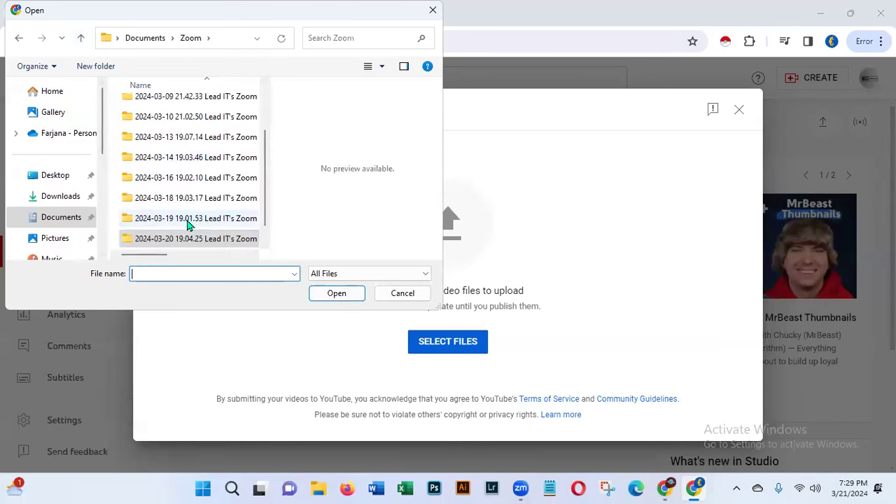
left_click(196, 201)
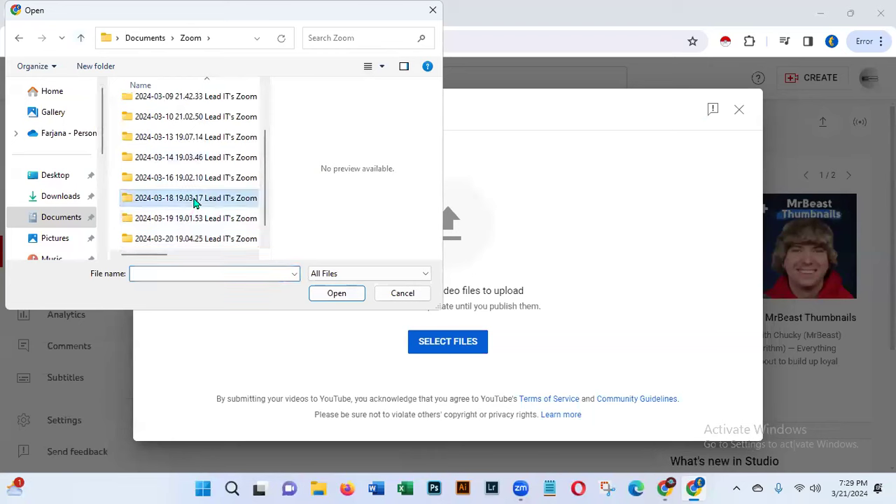
left_click(314, 295)
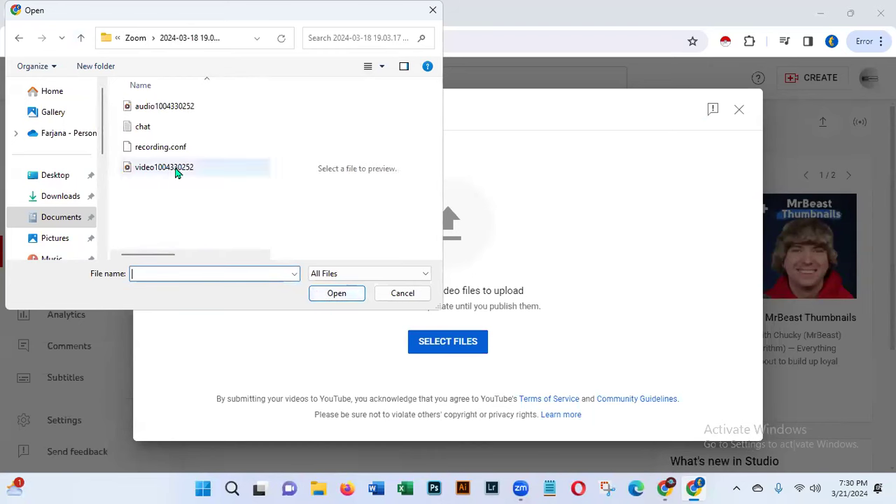
left_click(176, 172)
left_click(335, 294)
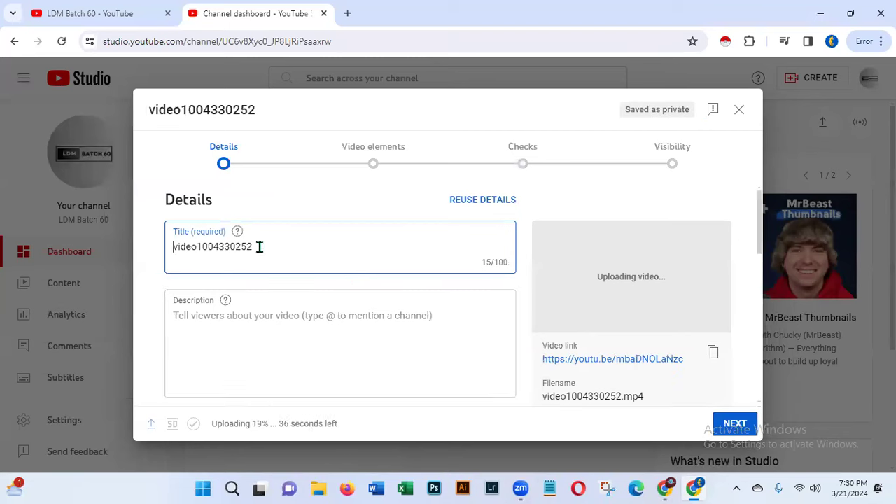
Replace the uploading video's title with "YouTube Channel Setup Full Tutoria" and close the upload dialog
left_click_drag(254, 246, 161, 250)
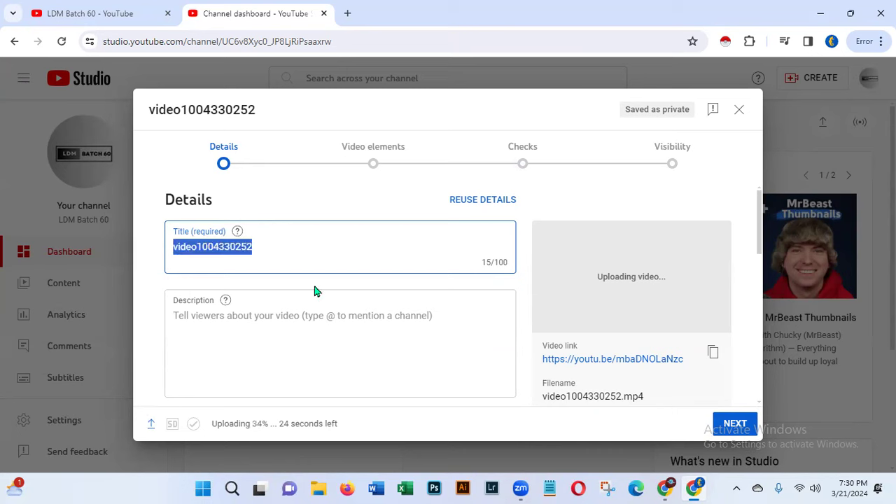
key("BackSpace")
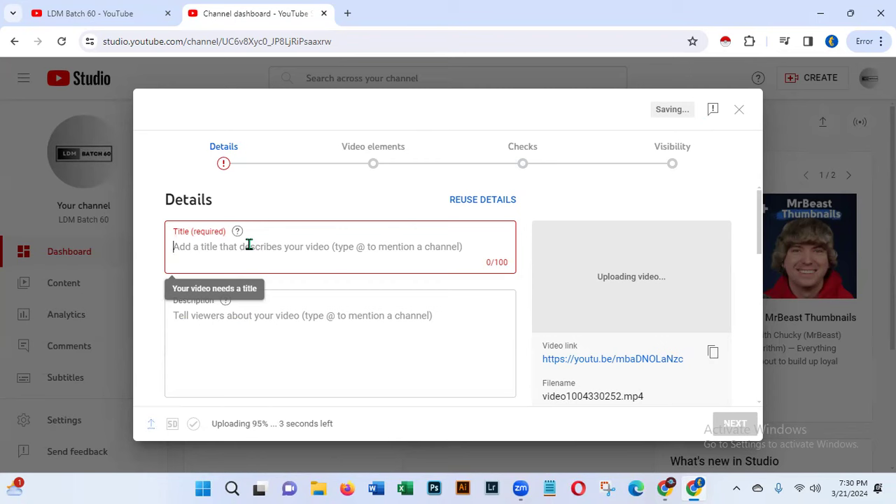
type("You")
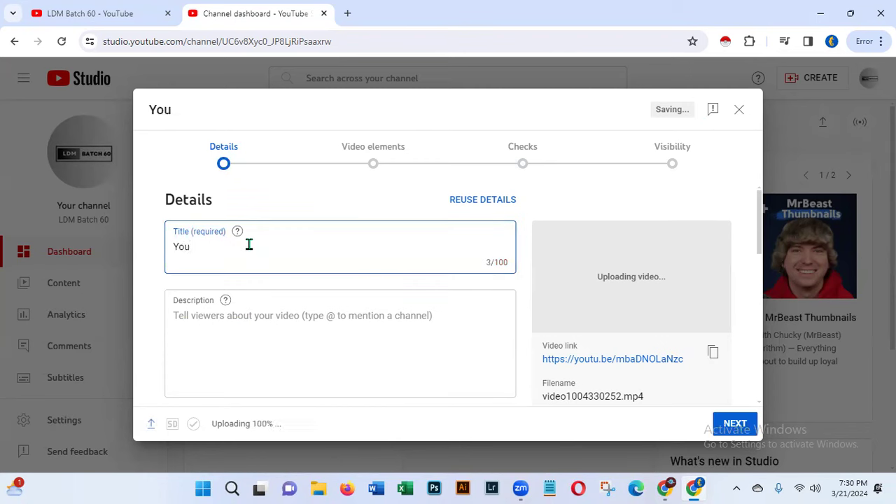
type("Tube ")
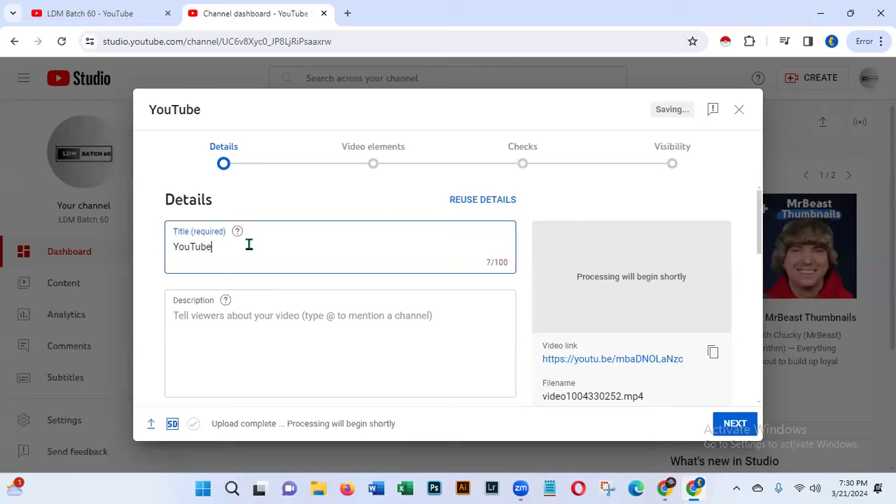
type("Channel")
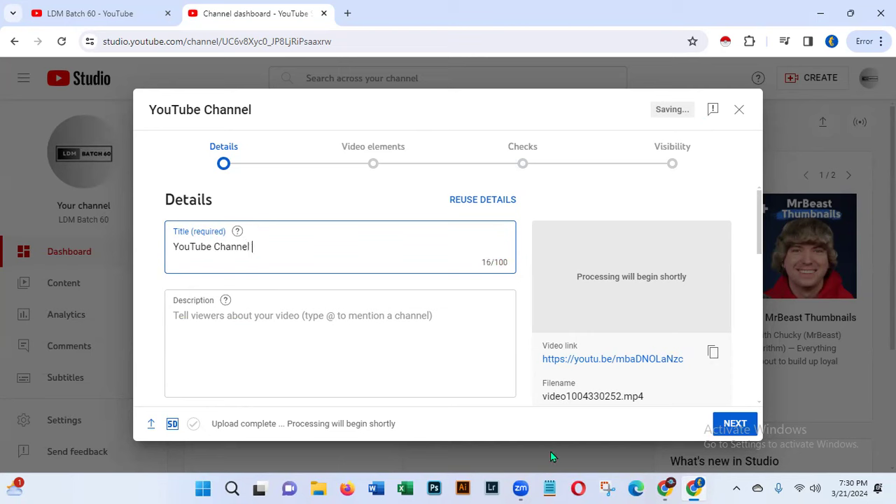
type(" Setup")
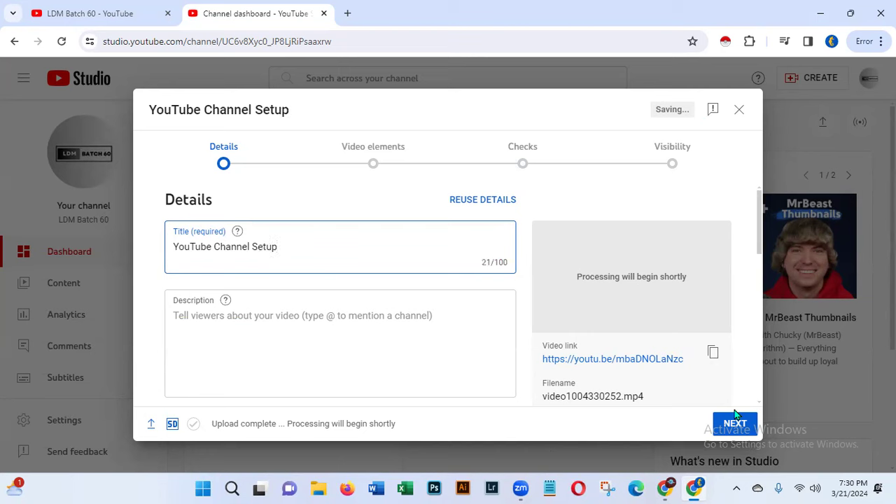
type(" Full Tut")
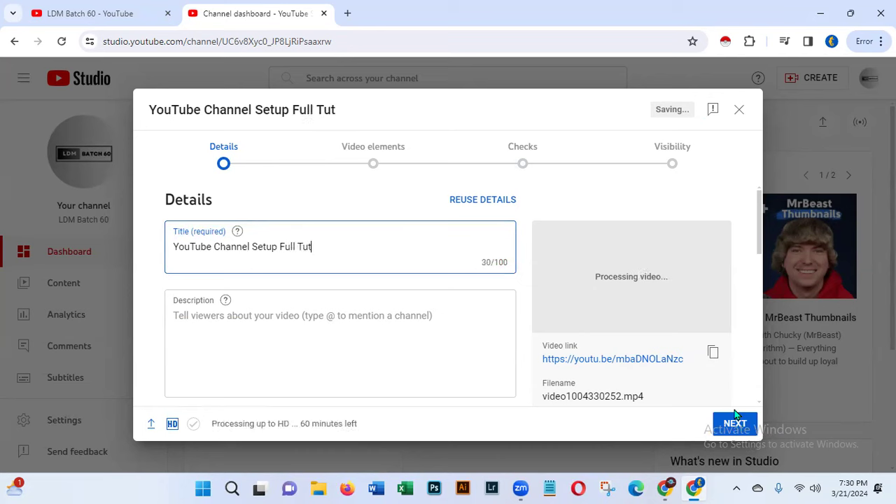
type("oria")
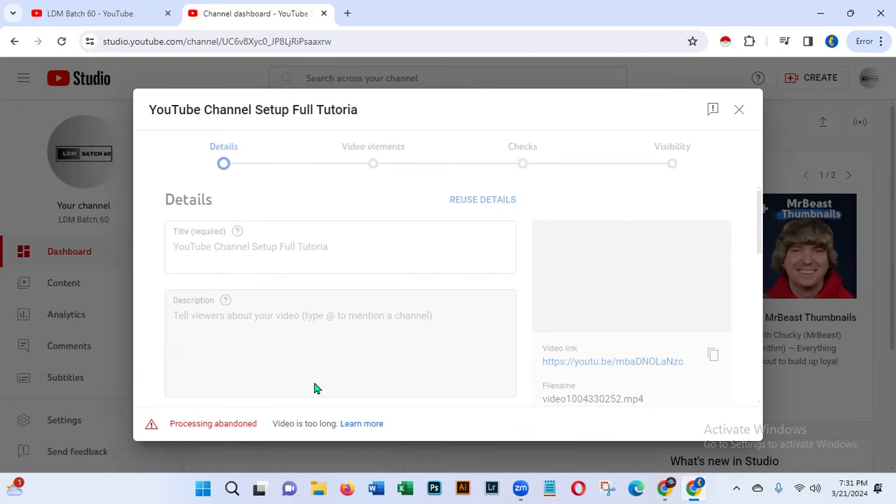
left_click(738, 110)
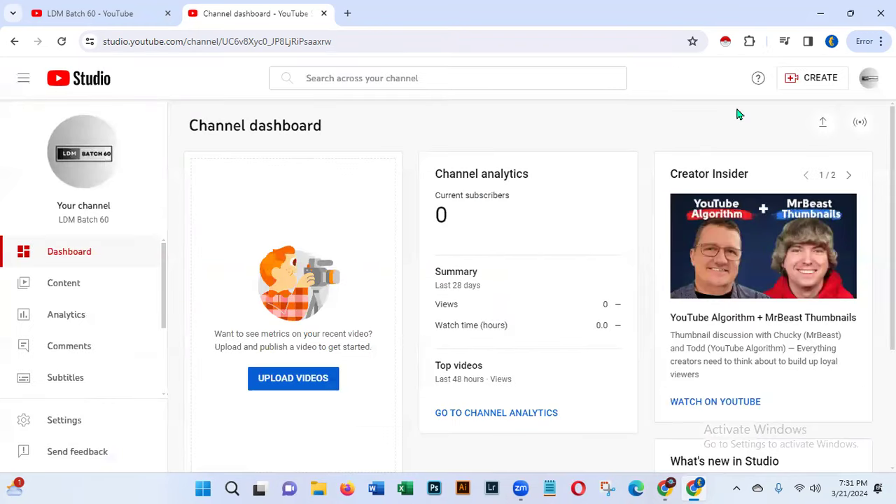
left_click(796, 84)
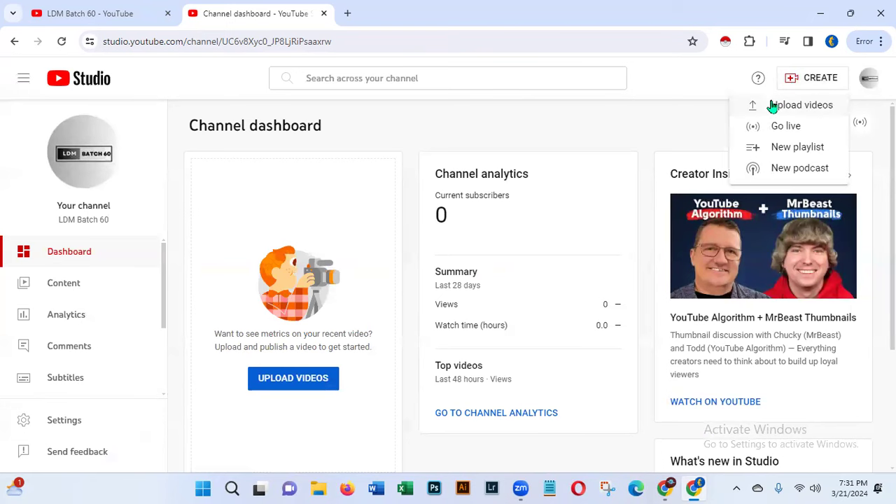
left_click(770, 108)
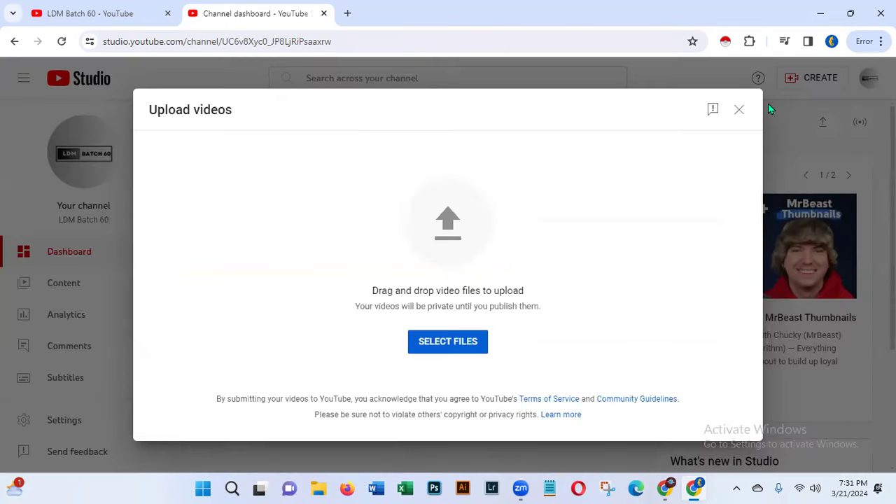
left_click(460, 348)
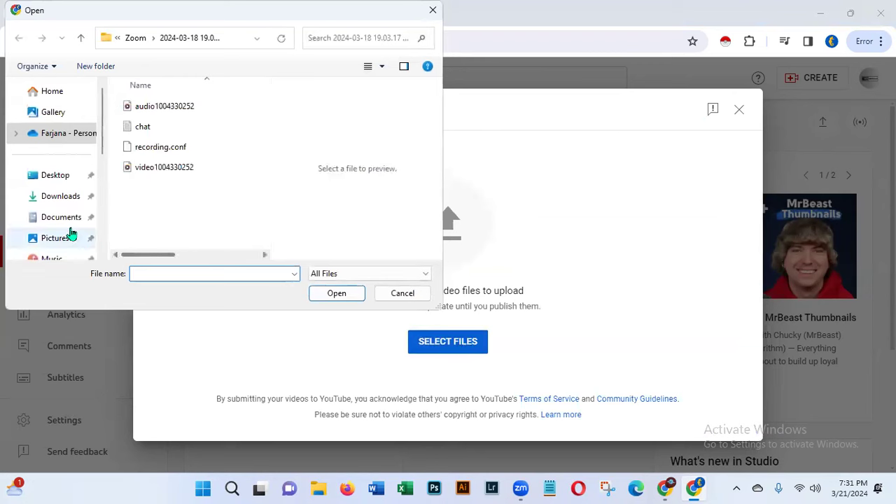
left_click(51, 221)
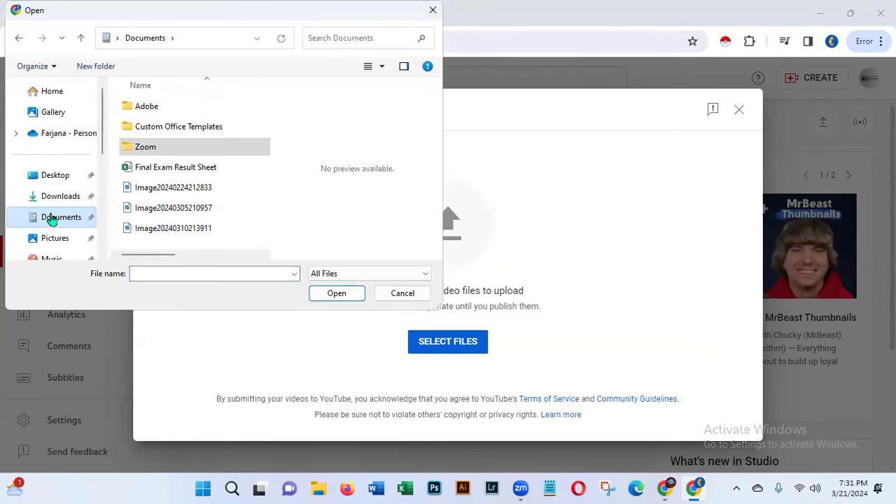
double_click(166, 147)
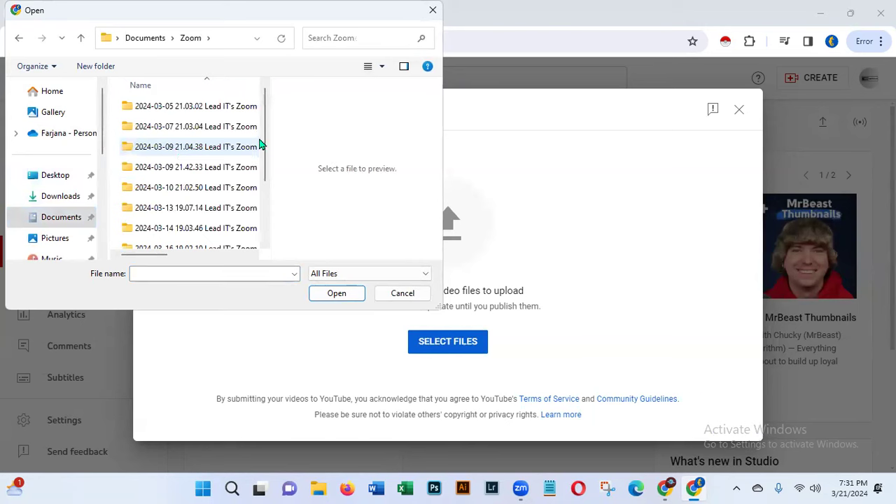
left_click_drag(265, 140, 265, 227)
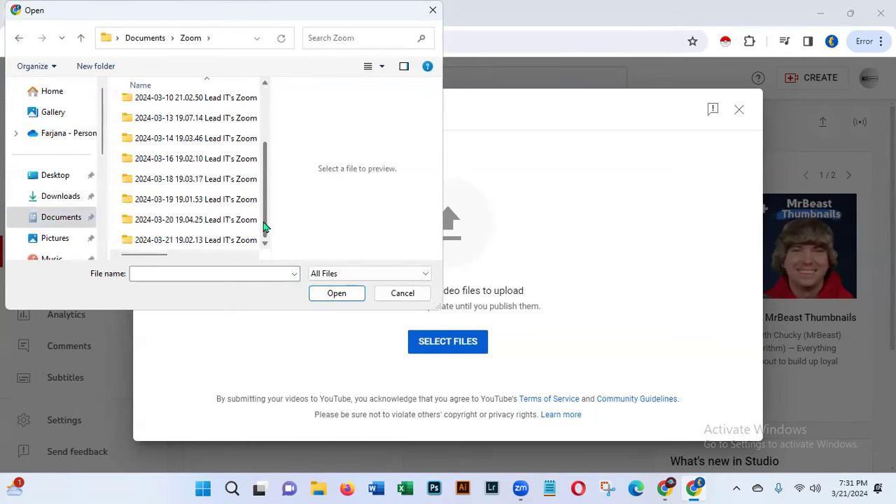
left_click(226, 163)
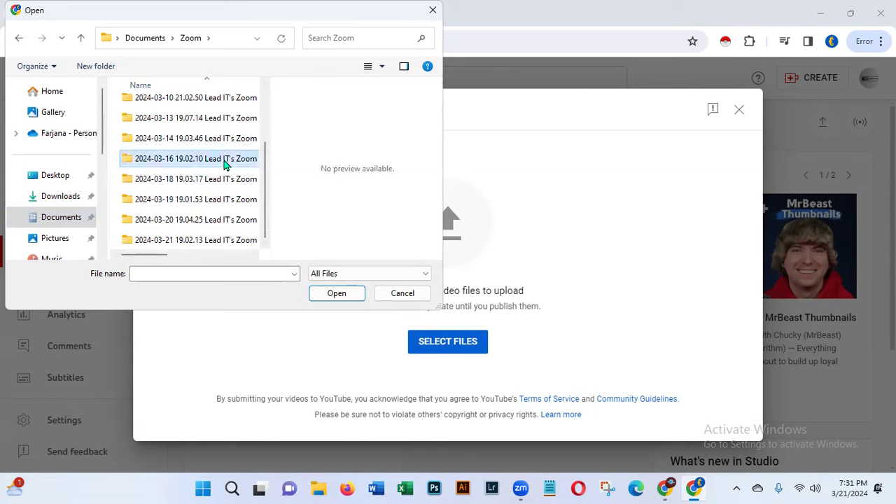
left_click(327, 293)
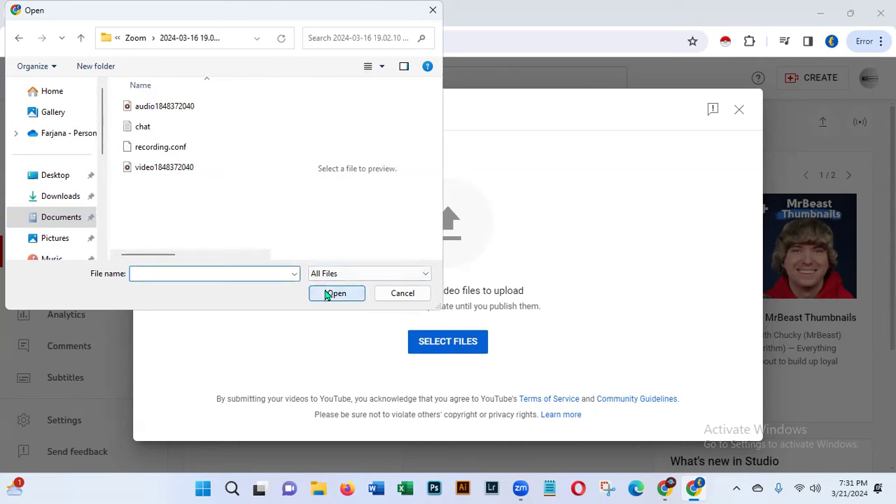
left_click(166, 171)
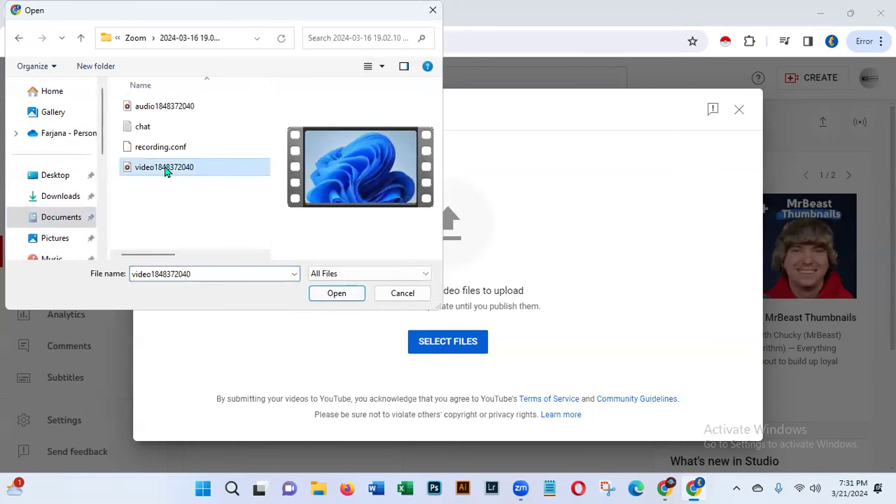
left_click(333, 294)
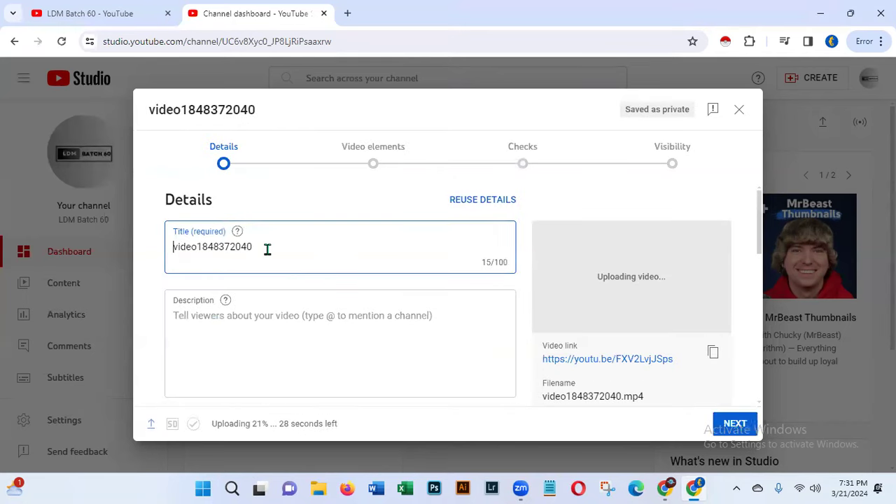
Replace the uploading video's title with "YouTube Channel Setup full Tutorial" and close the upload dialog
left_click_drag(264, 248, 170, 250)
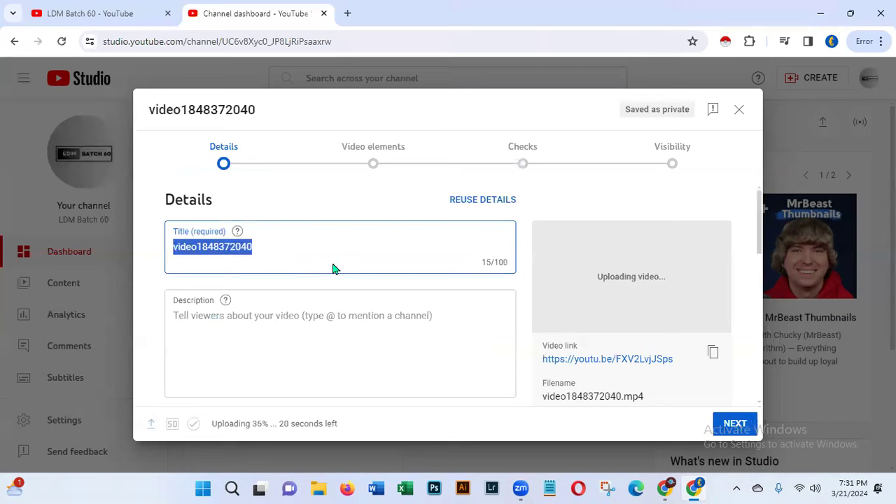
key("BackSpace")
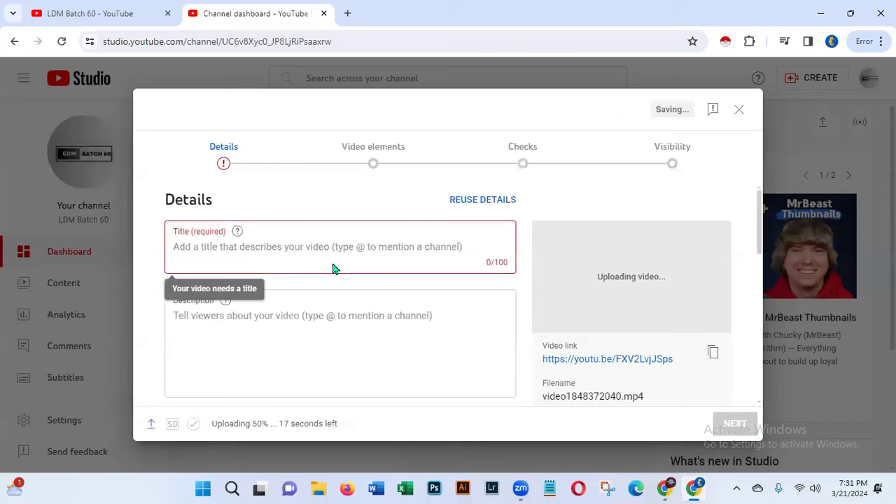
type("Y")
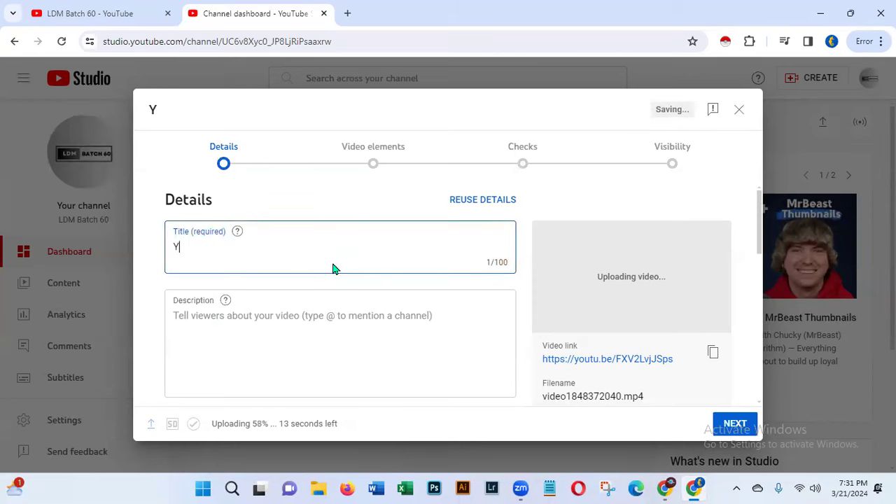
type("ouTube Channel")
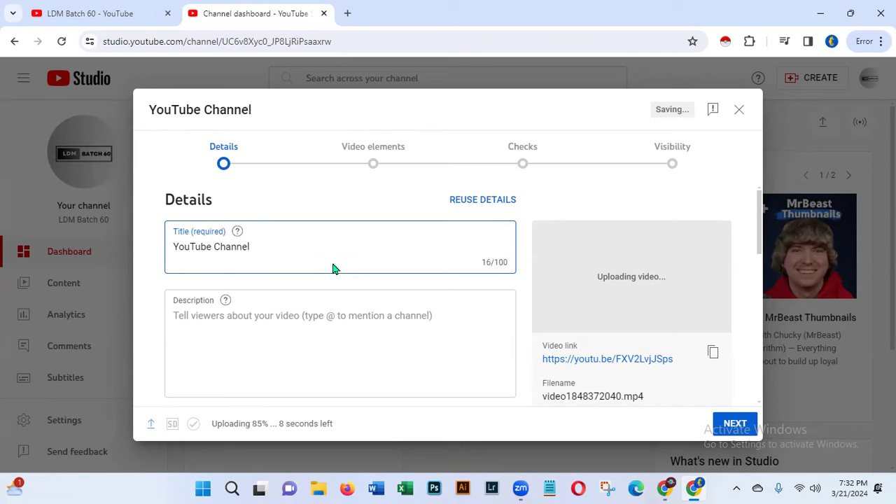
type(" Setup ")
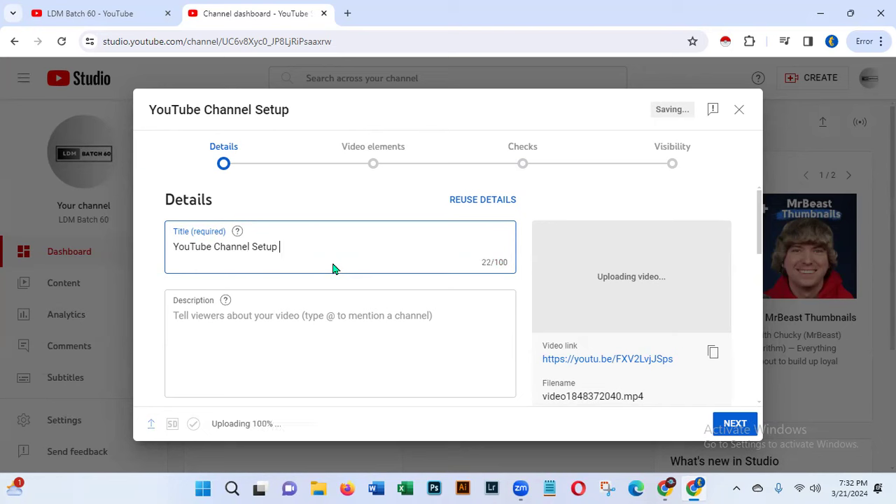
type("full")
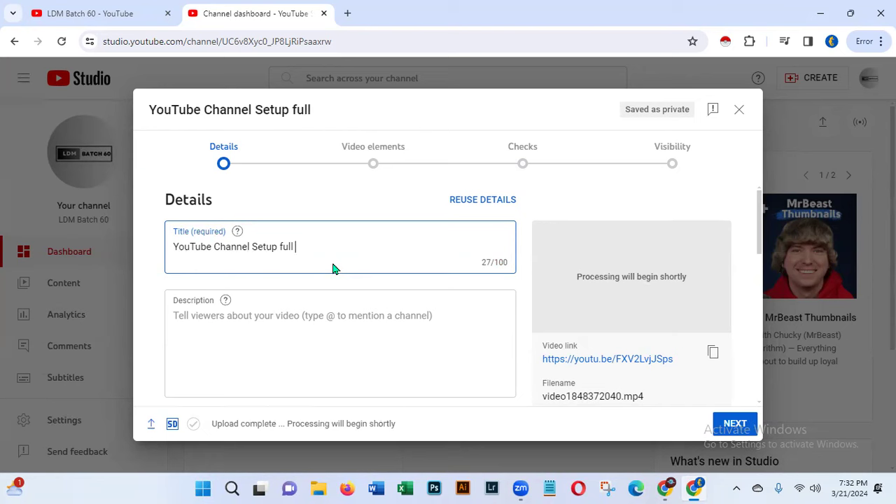
type("T")
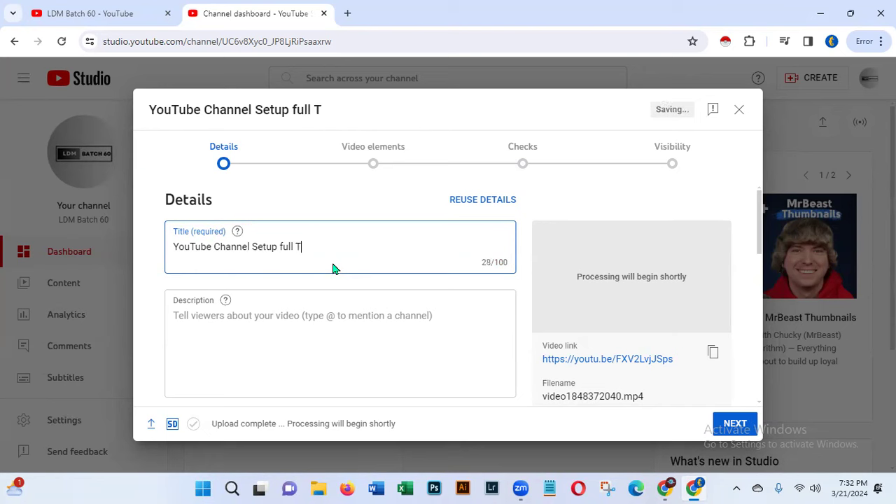
type("utorial")
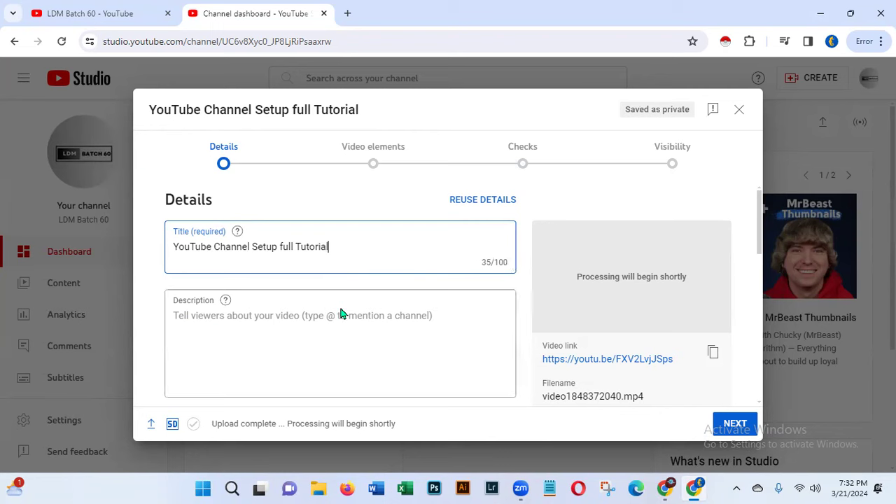
left_click(209, 321)
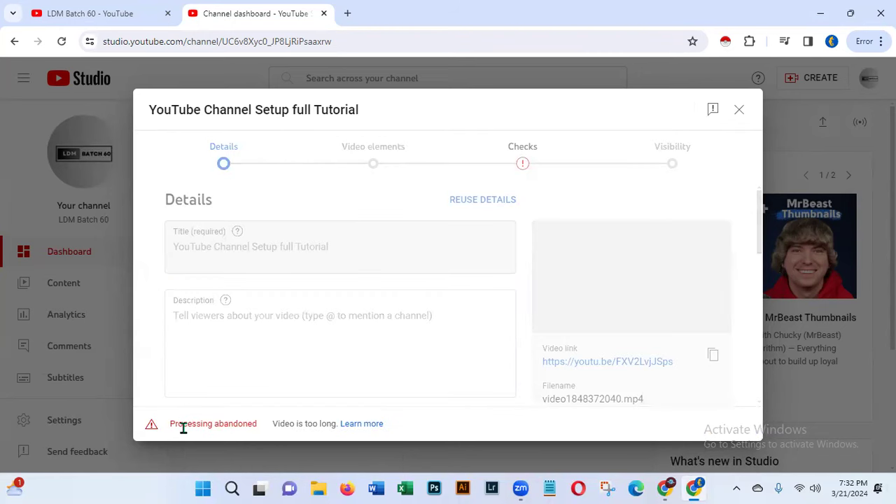
left_click(737, 112)
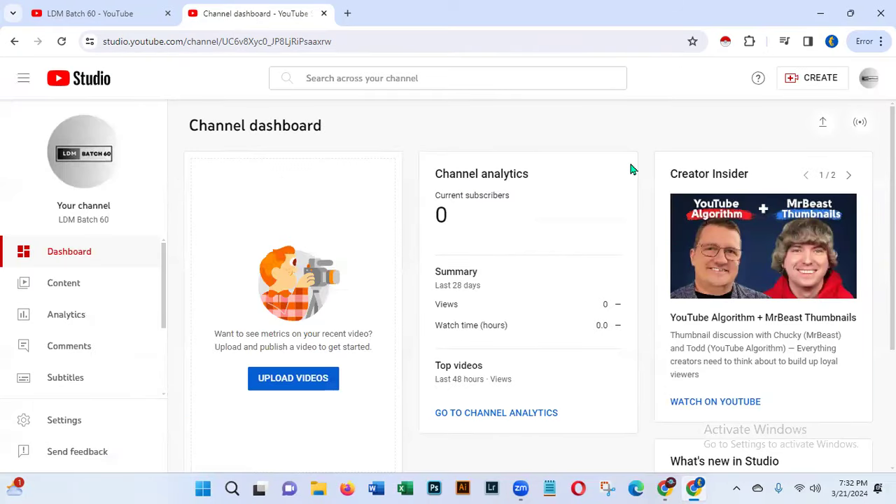
Switch to File Explorer and look for a suitable video in the Downloads folder and the Captures folder in Videos
left_click(818, 13)
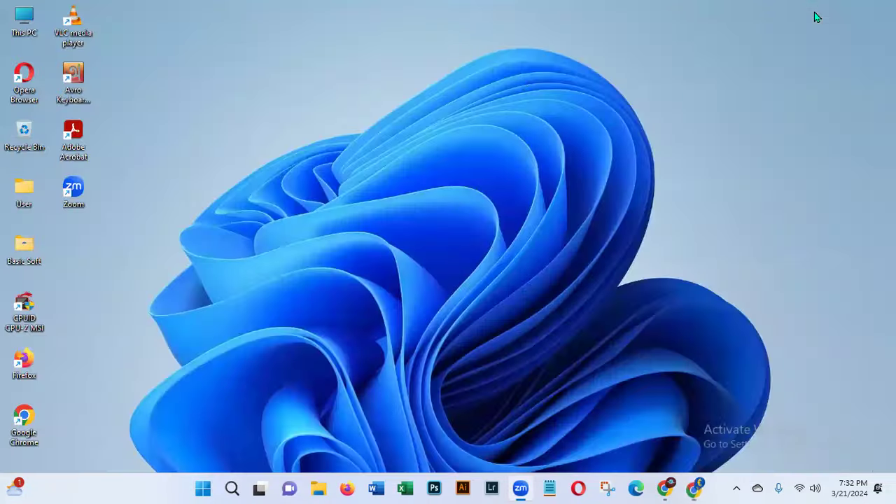
double_click(25, 22)
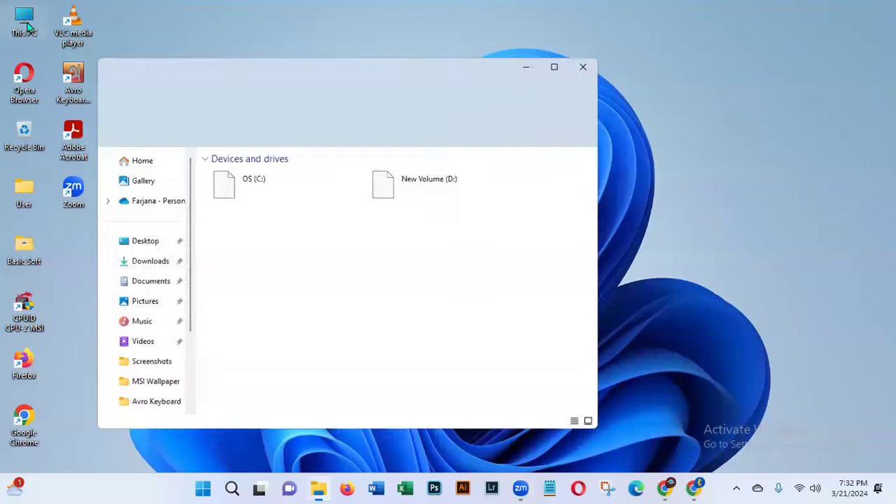
left_click(125, 269)
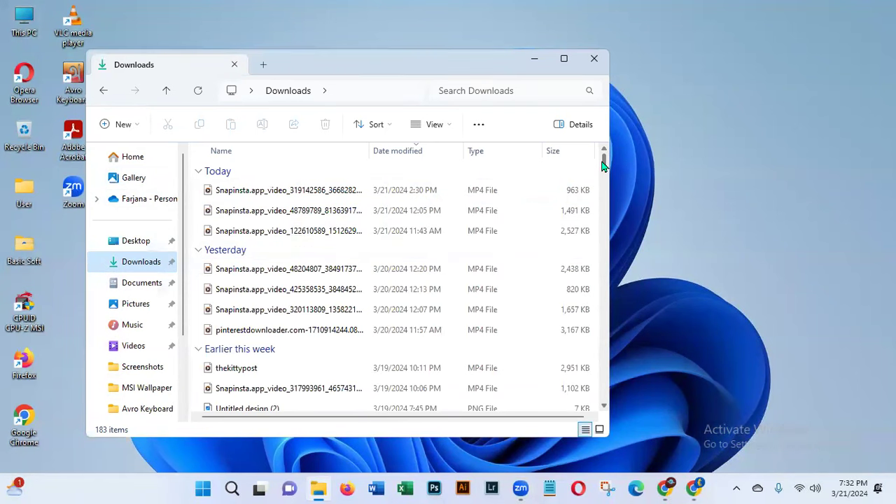
left_click_drag(607, 168, 580, 337)
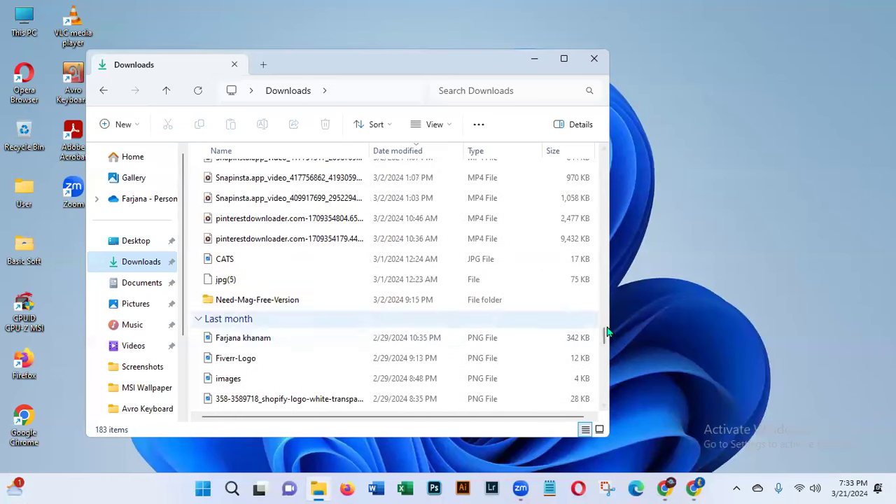
left_click_drag(604, 336, 625, 157)
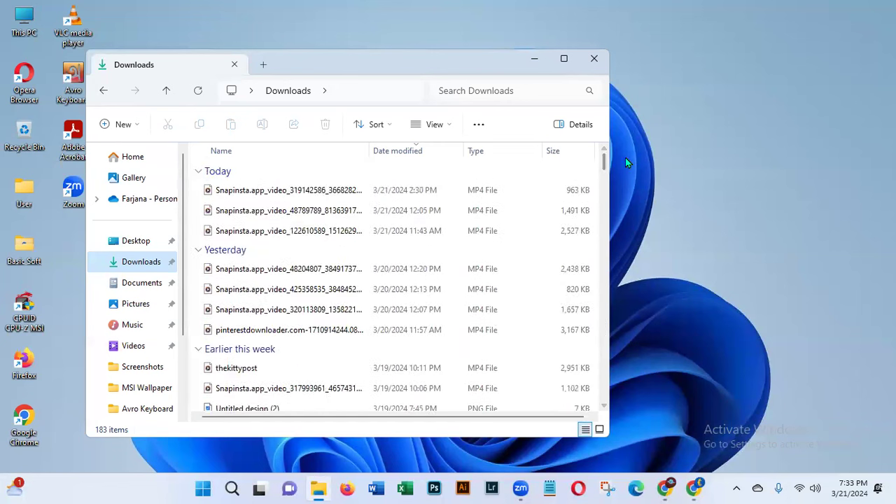
left_click(130, 346)
double_click(234, 179)
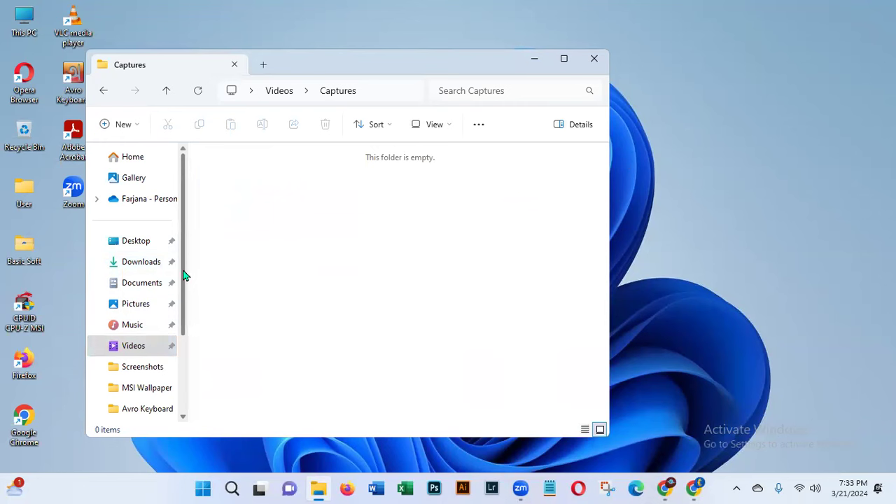
Look through the Gallery from the March 2024 items back to the 2021 items for a video file
left_click(133, 179)
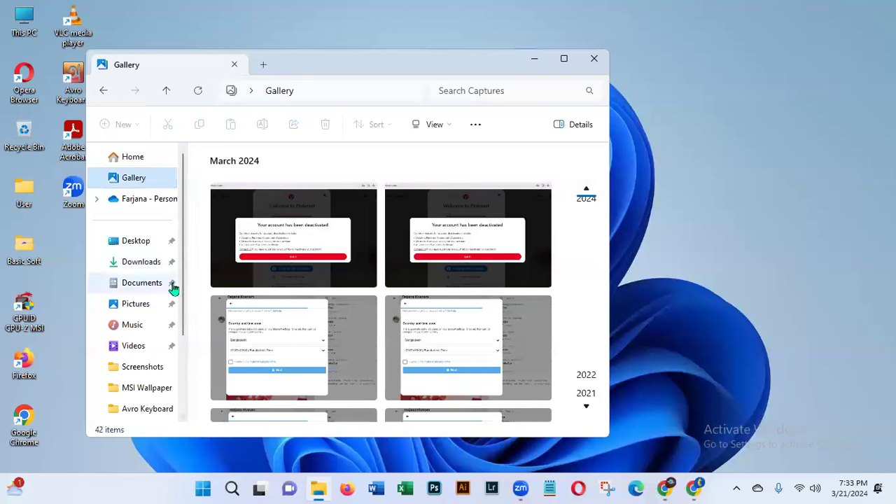
left_click_drag(184, 297, 184, 311)
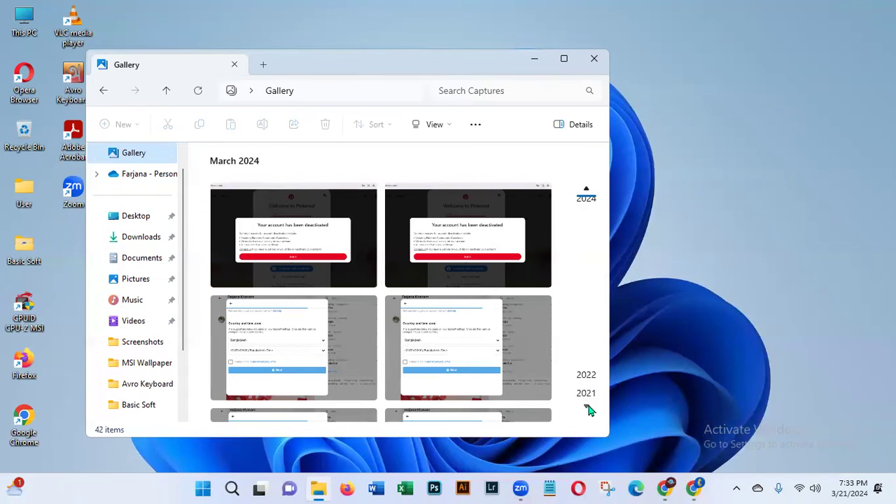
scroll(588, 409, "down", 3)
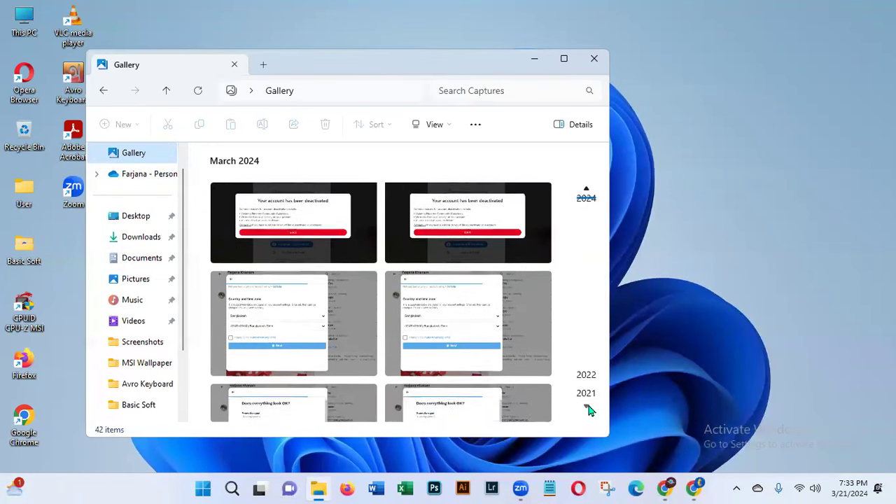
scroll(588, 409, "down", 3)
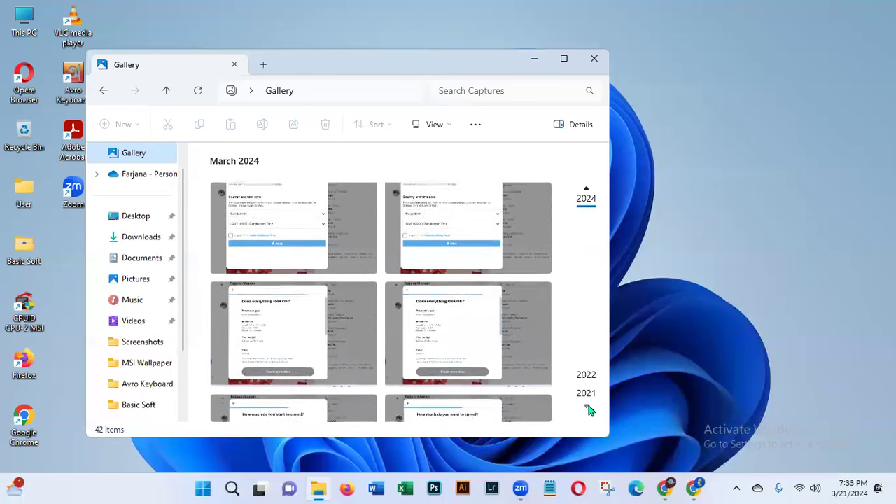
scroll(588, 409, "down", 2)
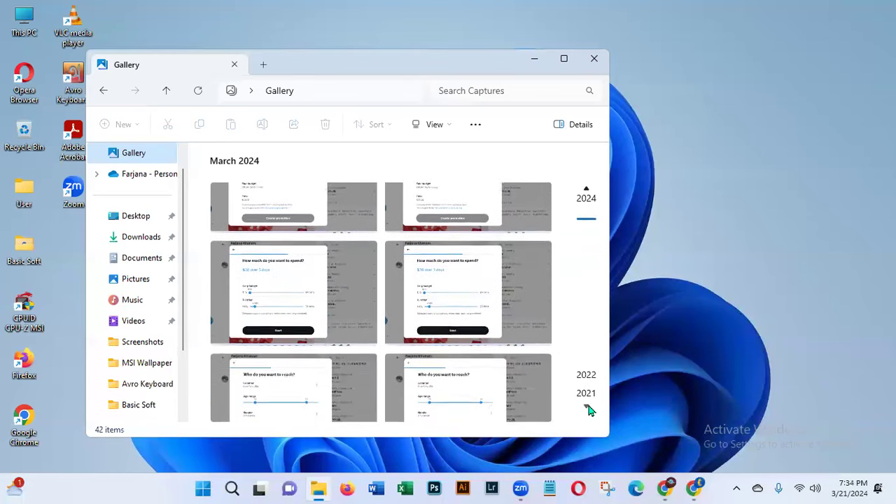
scroll(588, 409, "down", 6)
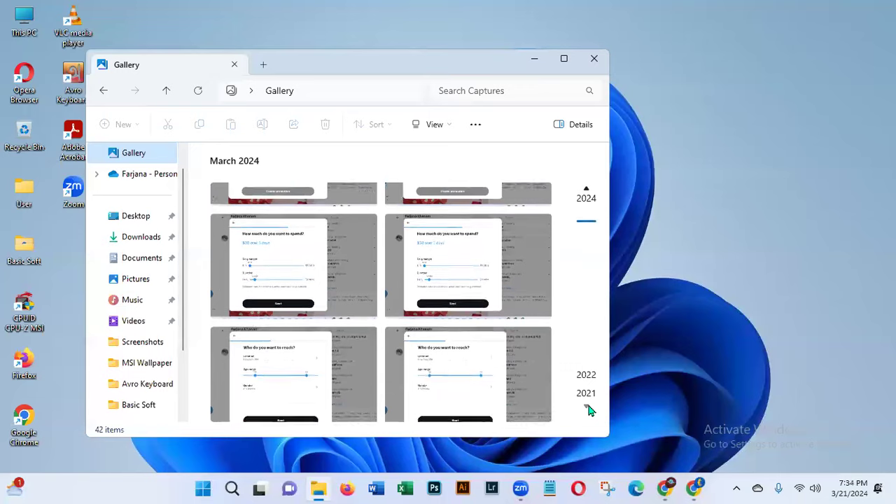
scroll(588, 409, "down", 1)
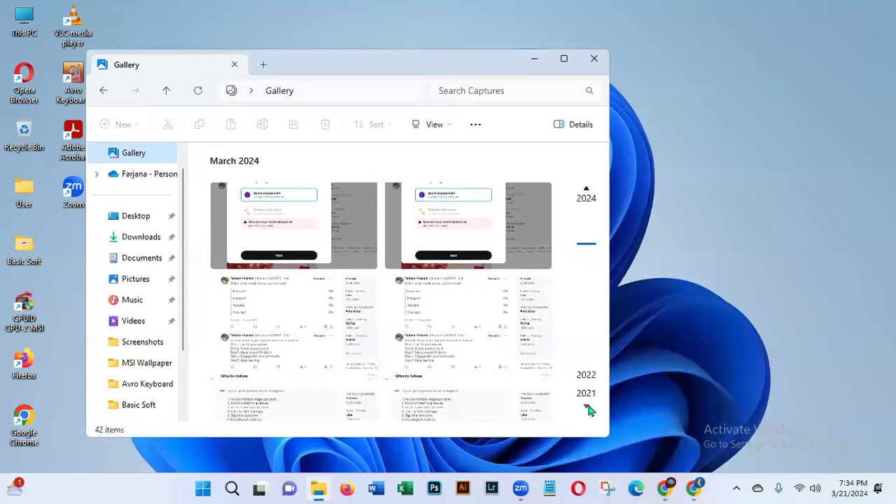
scroll(588, 410, "down", 3)
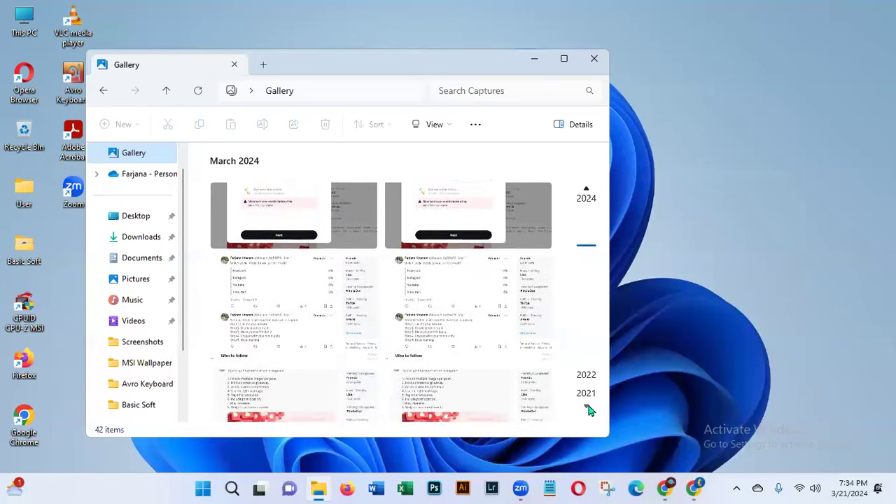
scroll(588, 409, "down", 7)
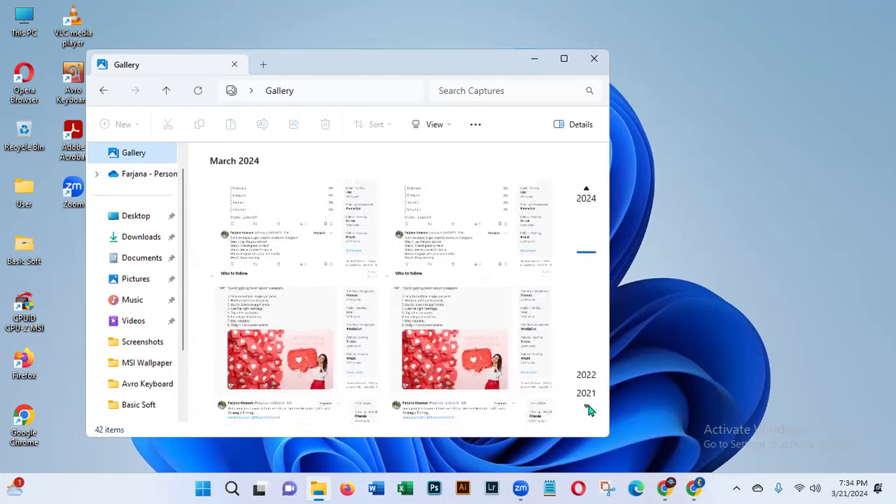
scroll(588, 410, "down", 7)
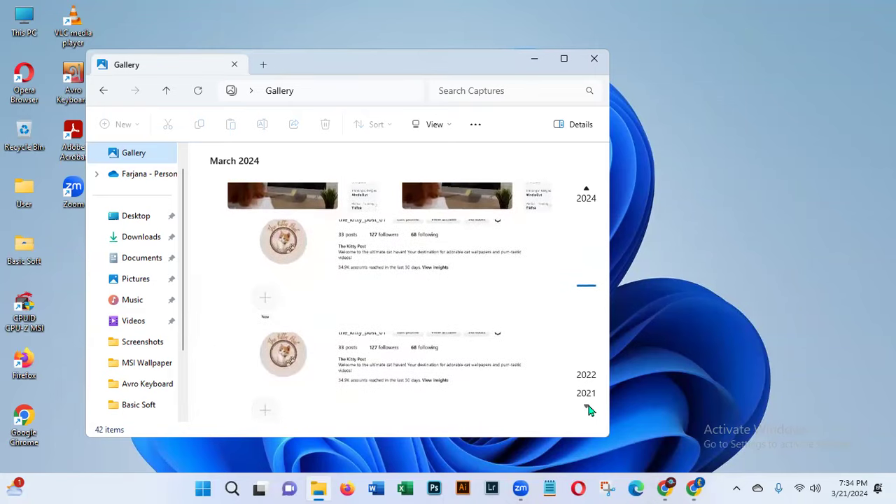
scroll(589, 410, "down", 9)
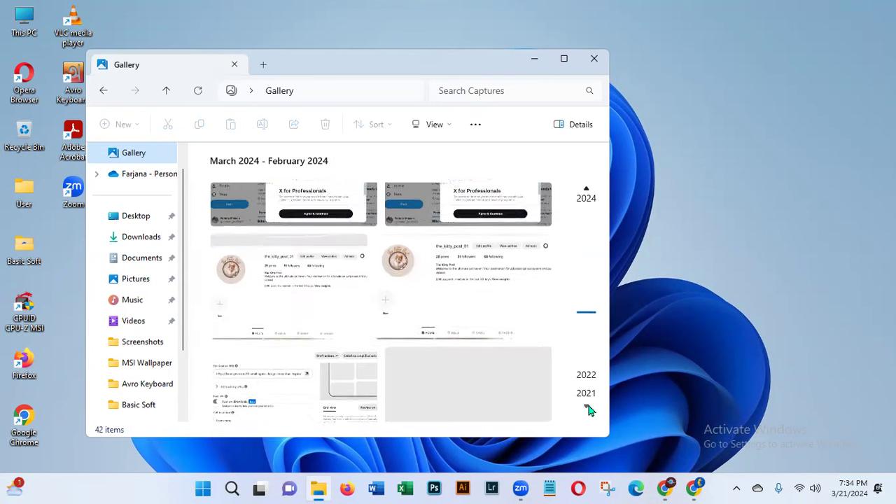
scroll(588, 409, "down", 5)
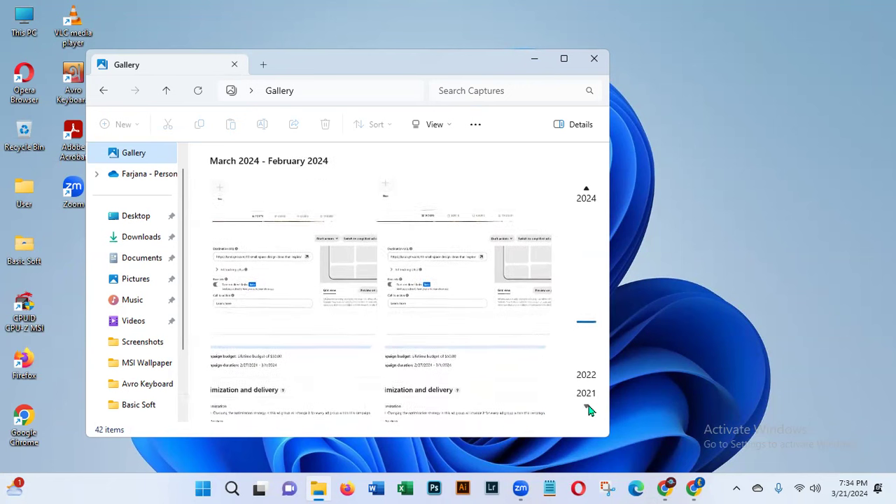
scroll(588, 410, "down", 6)
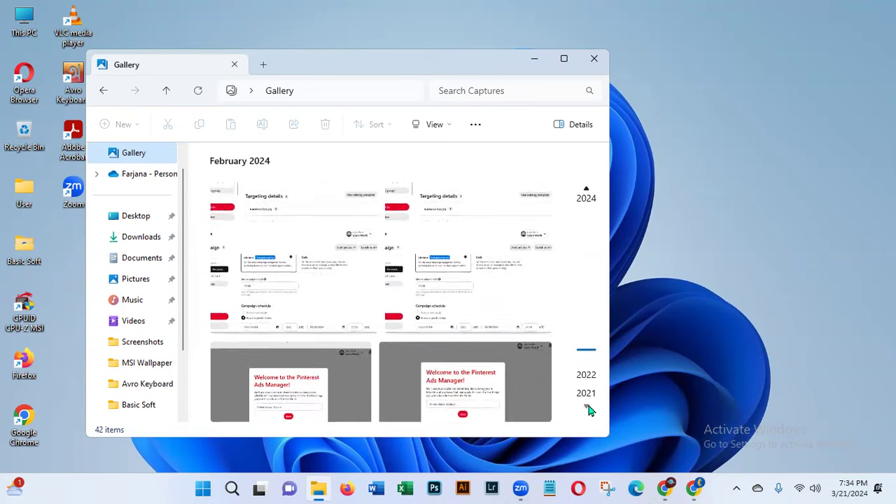
scroll(588, 409, "down", 1)
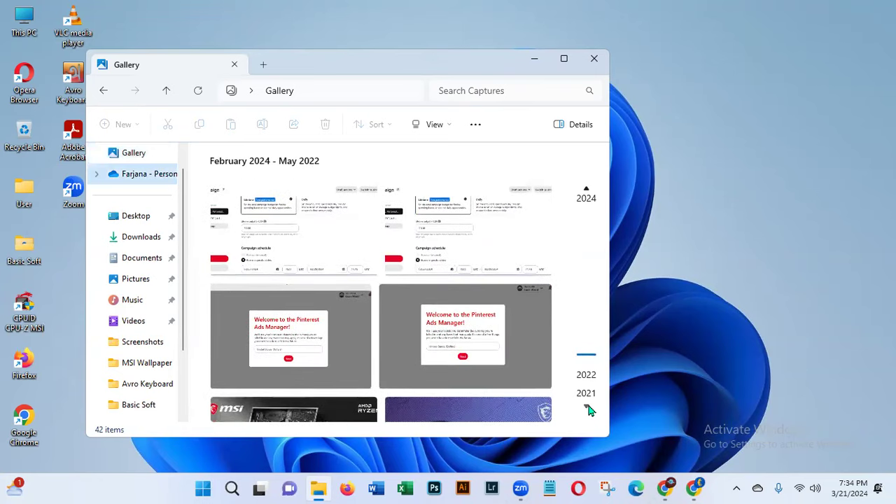
scroll(588, 410, "down", 6)
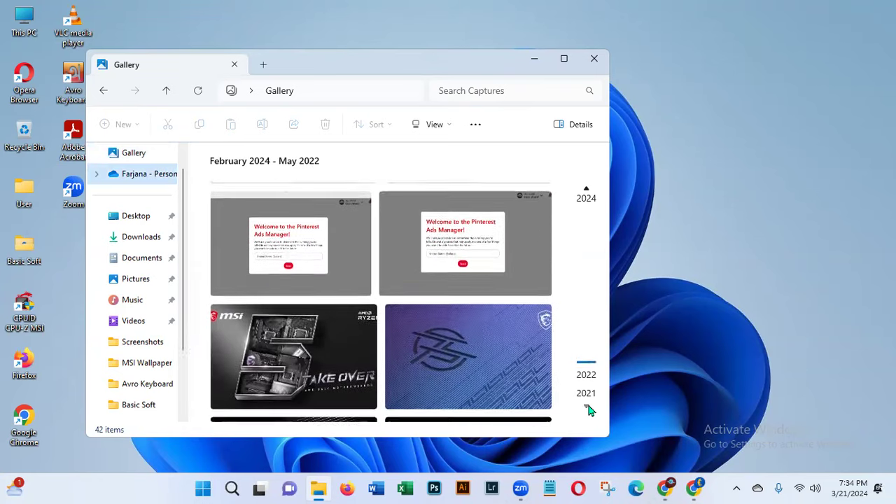
scroll(588, 409, "down", 5)
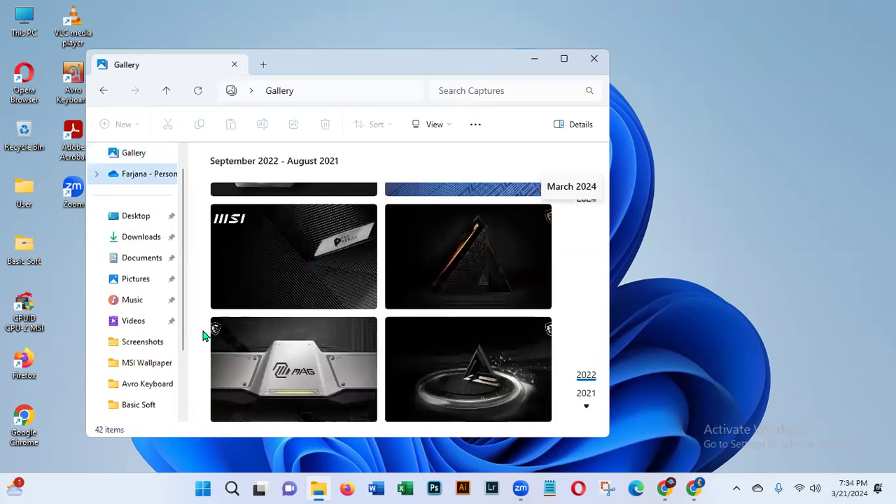
Check the Pictures folder, close File Explorer and return to the YouTube Studio dashboard in Chrome
left_click(138, 280)
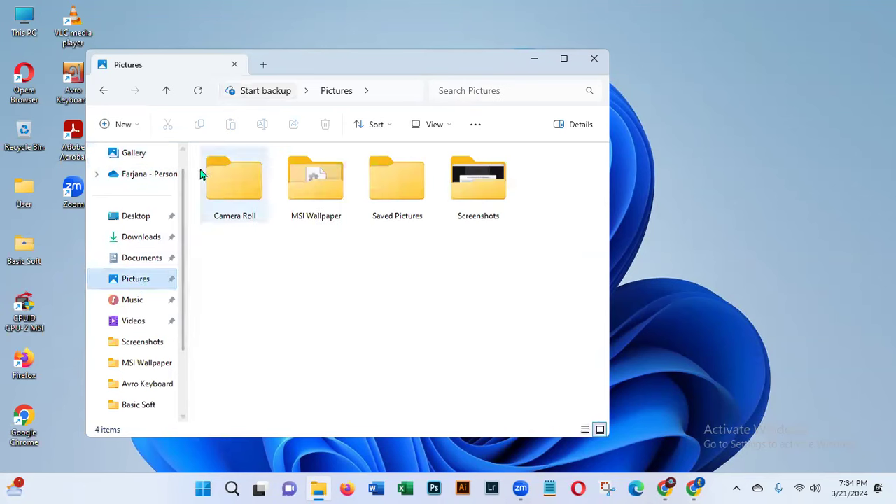
left_click(593, 60)
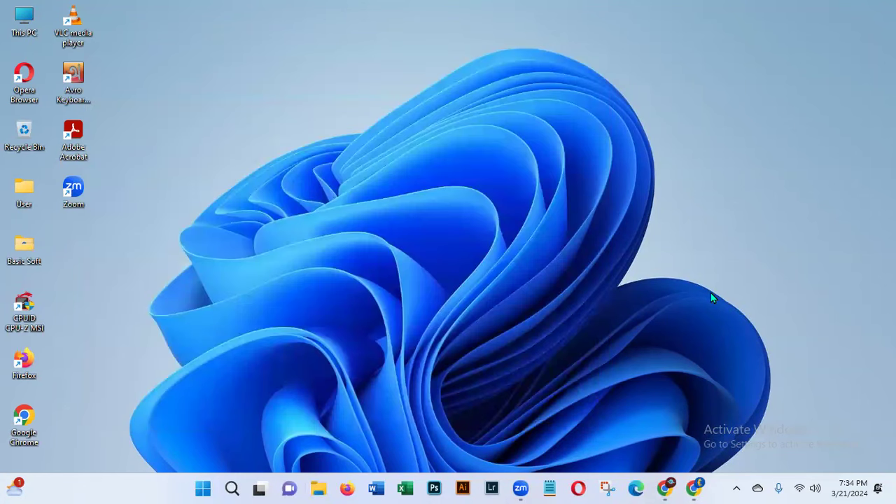
left_click(693, 488)
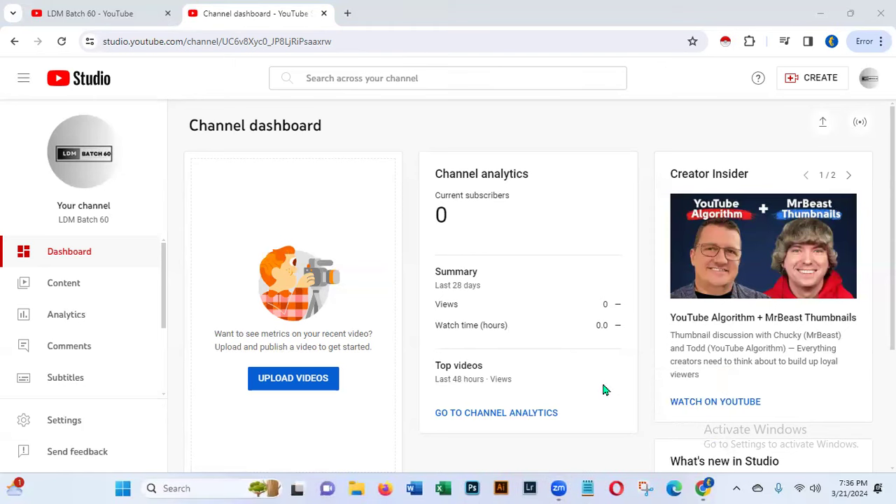
left_click(821, 18)
mouse_move(703, 488)
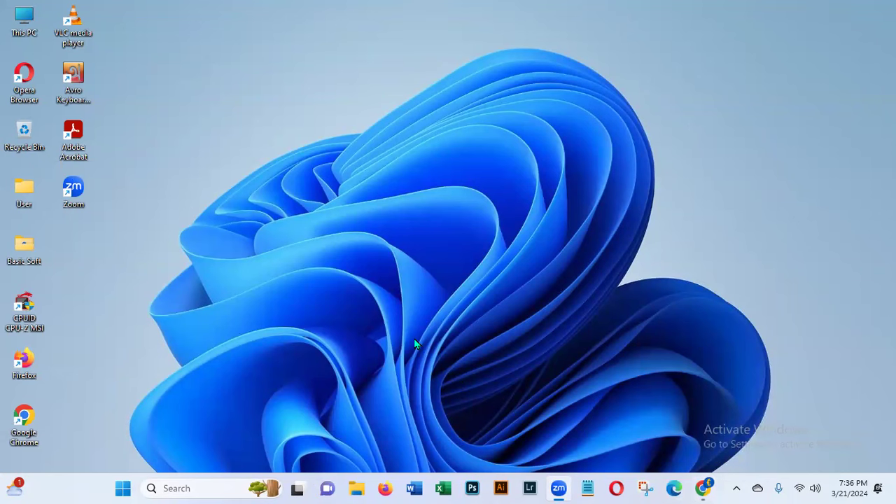
double_click(16, 417)
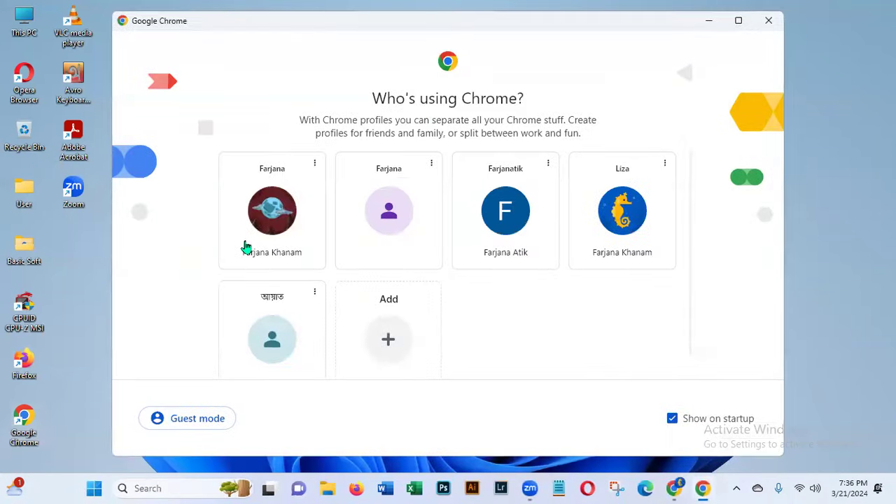
left_click(769, 21)
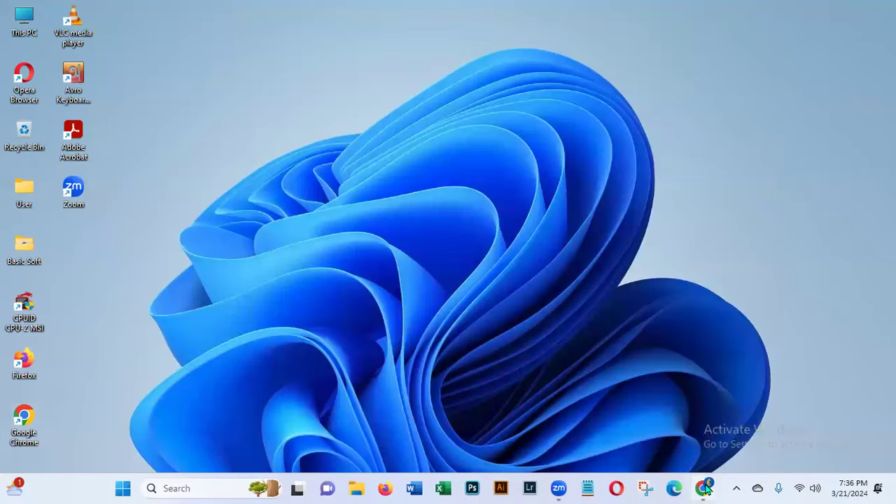
left_click(703, 488)
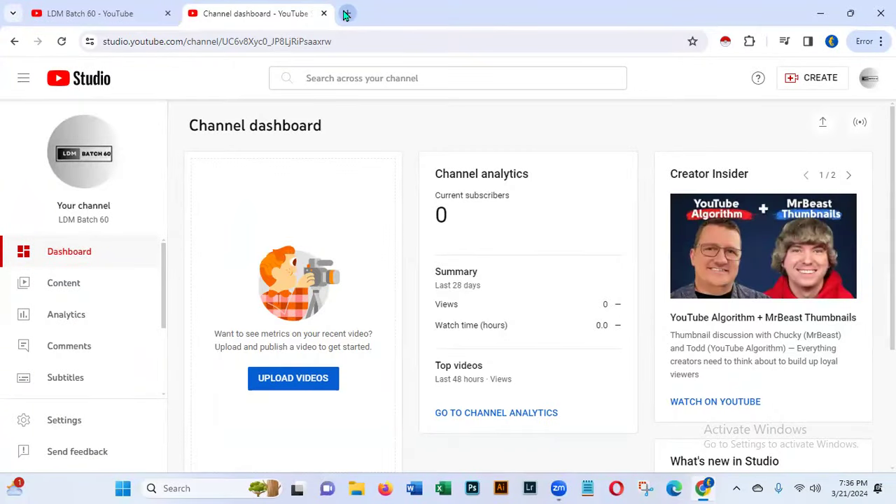
Open Gmail in a new tab and download the video attachment VID-20230825-WA0000.mp4 from the newest inbox message
left_click(347, 15)
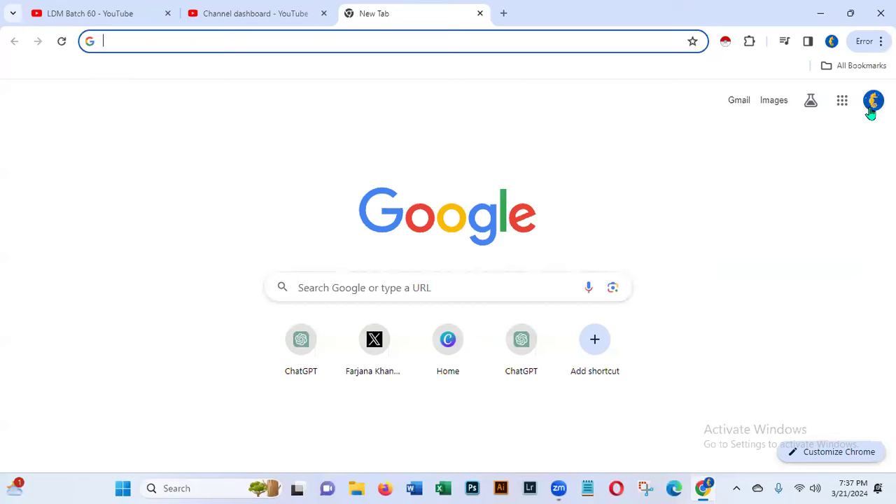
left_click(744, 107)
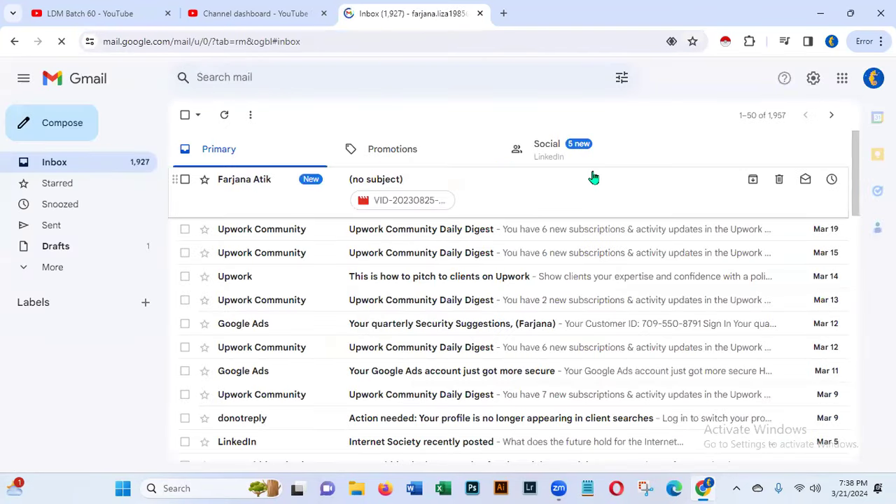
left_click(375, 183)
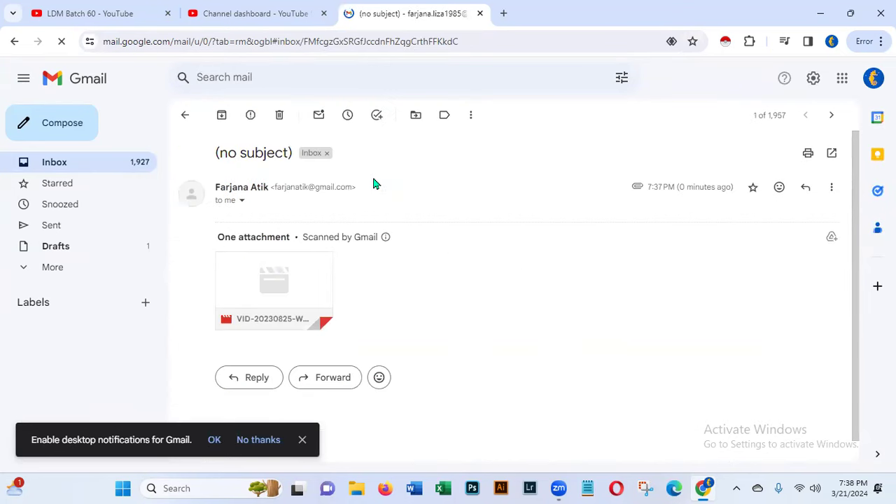
mouse_move(256, 320)
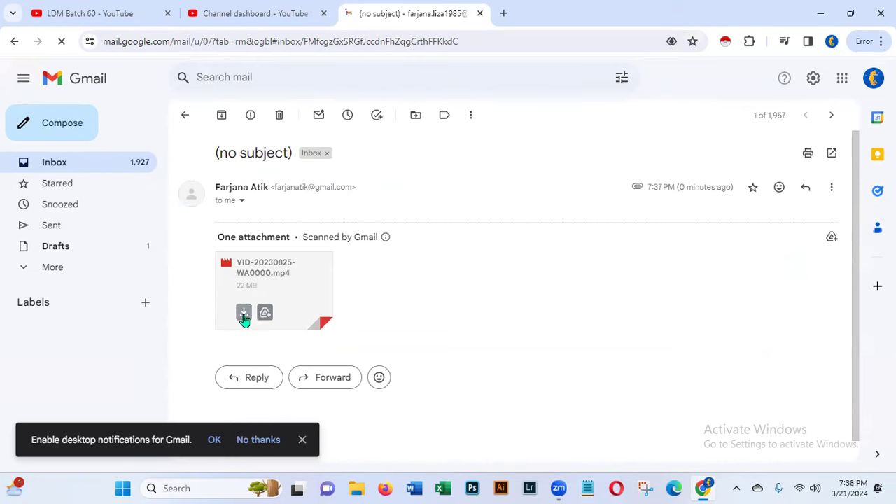
left_click(244, 316)
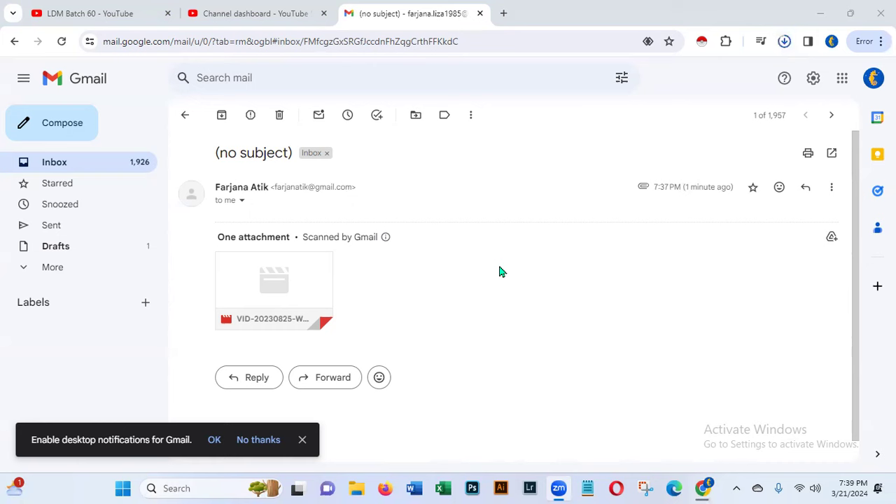
Open Canva in a new tab and create a blank YouTube Thumbnail design of 1280 × 720 px
left_click(500, 17)
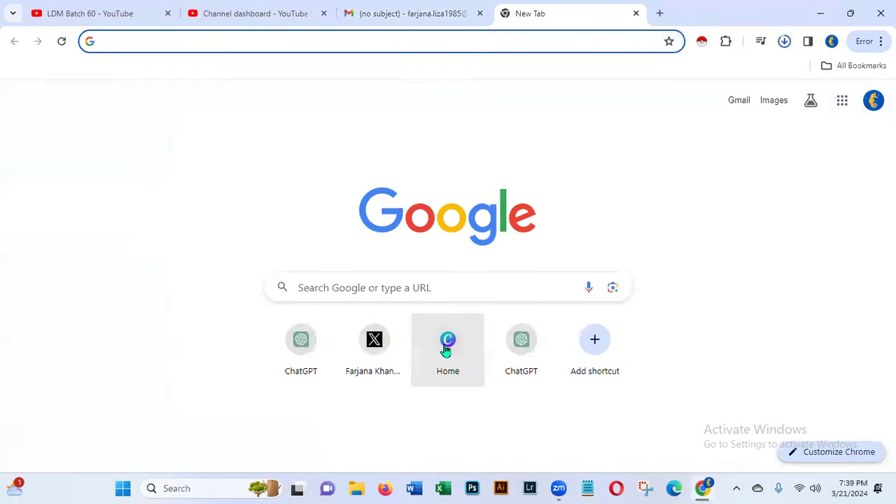
left_click(448, 347)
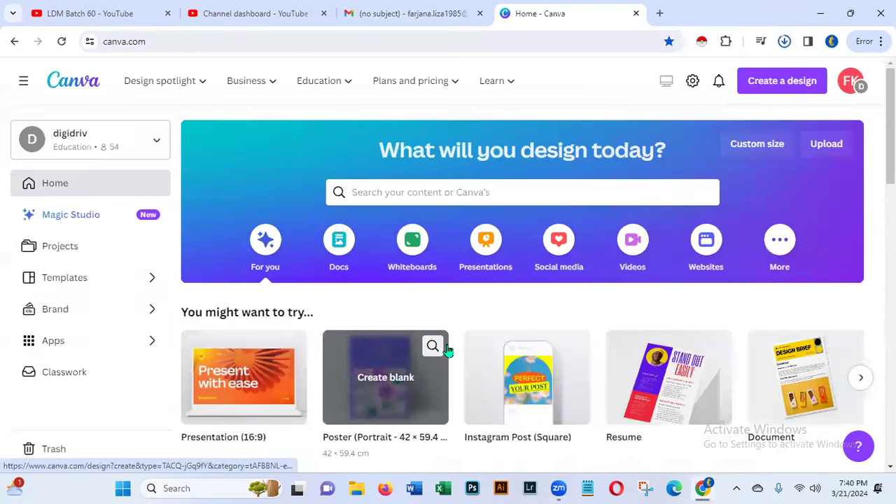
left_click(773, 83)
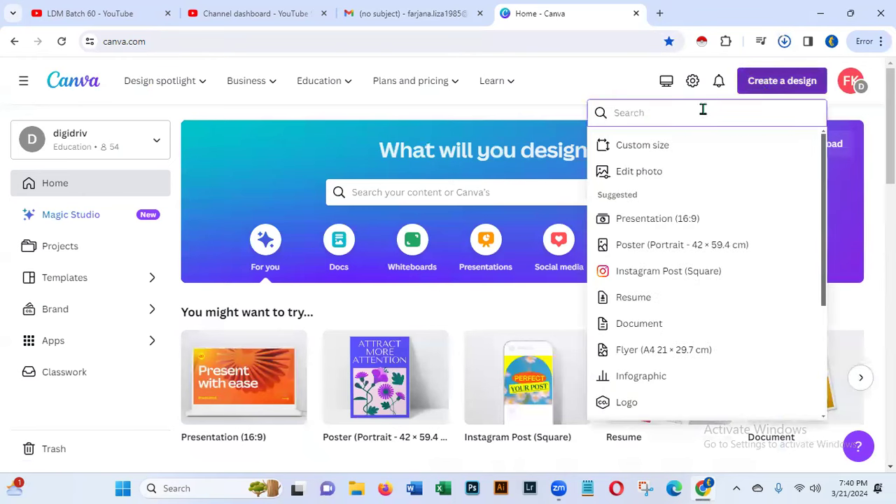
type("youtu")
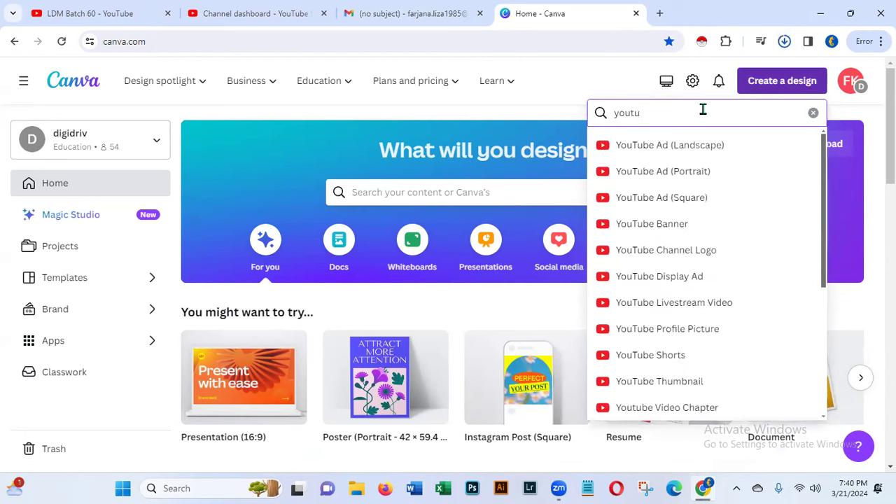
type("be")
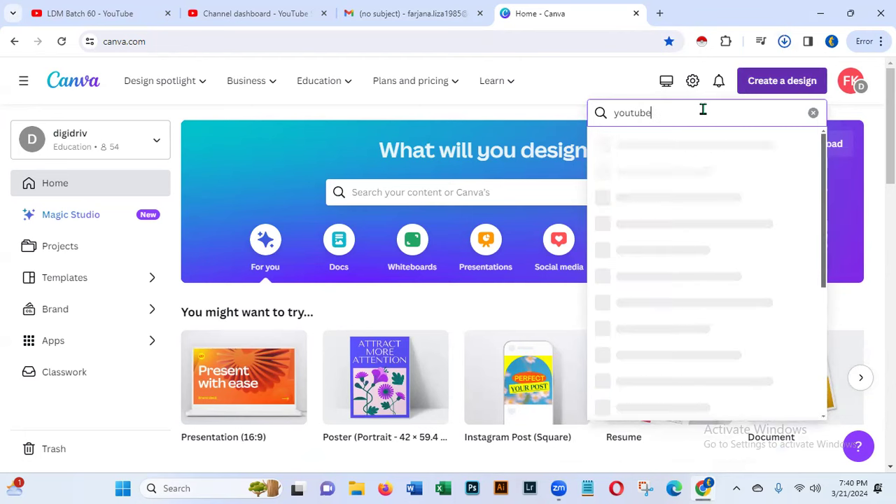
type(" t")
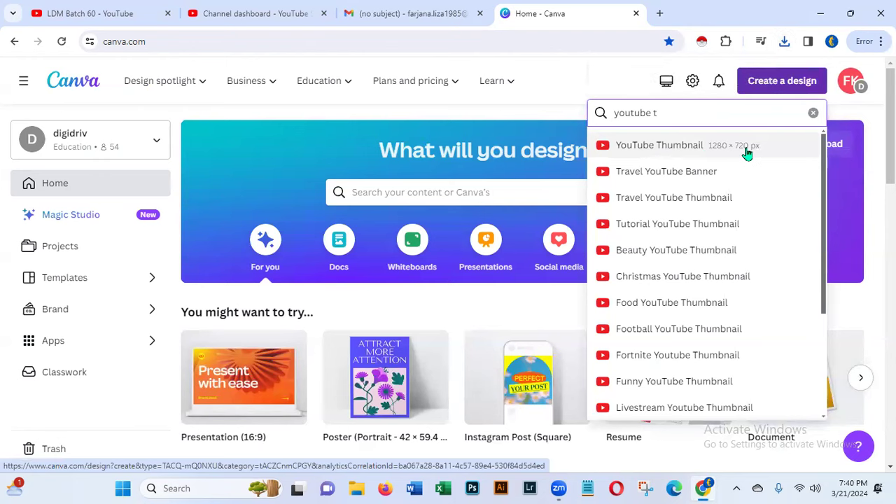
left_click(677, 147)
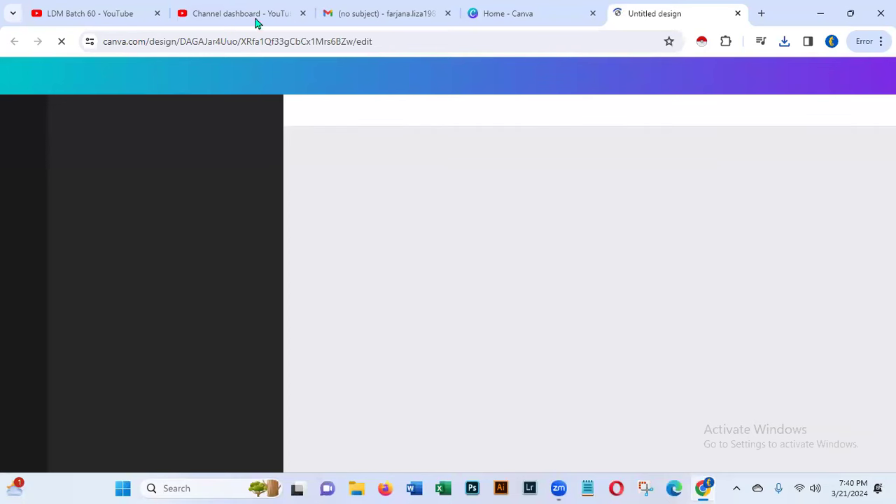
Close the Gmail tab and upload VID-20230825-WA0000 from the Downloads folder to the channel in YouTube Studio
left_click(448, 14)
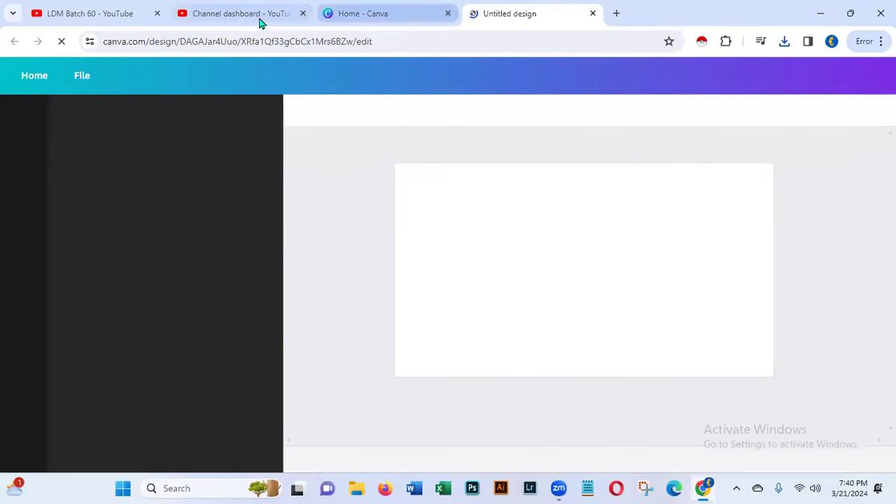
left_click(238, 16)
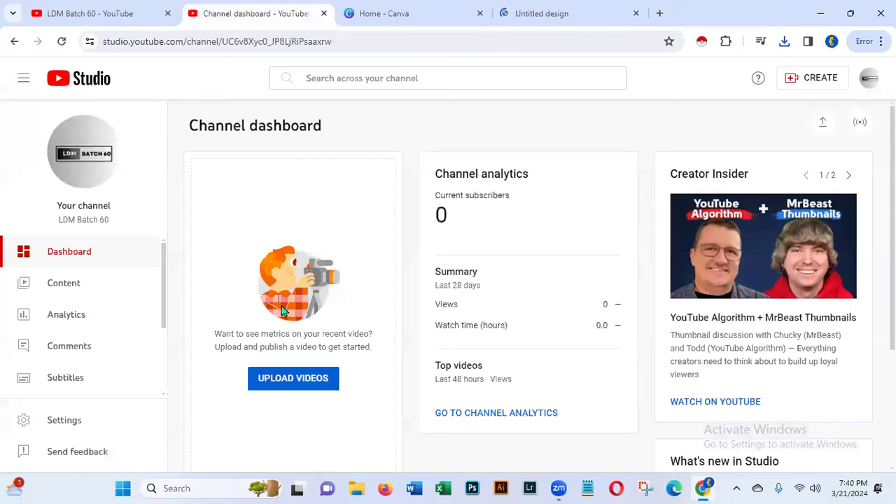
left_click(793, 82)
left_click(786, 105)
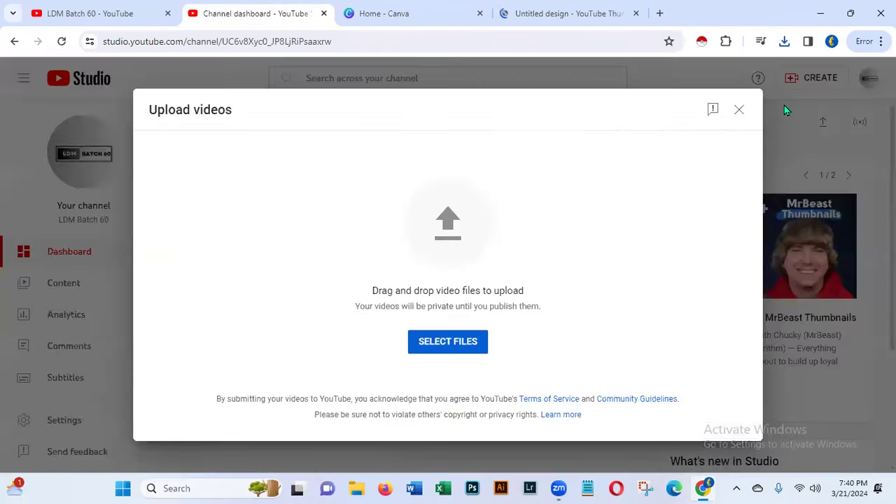
left_click(427, 342)
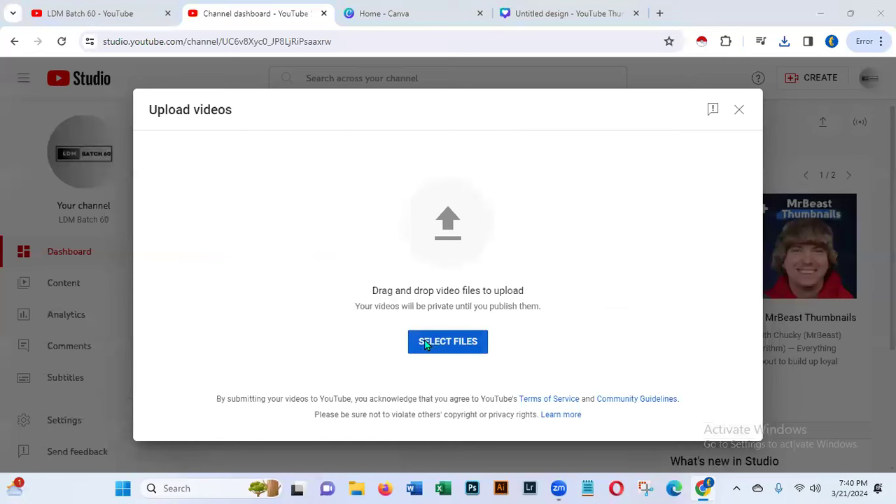
left_click(56, 196)
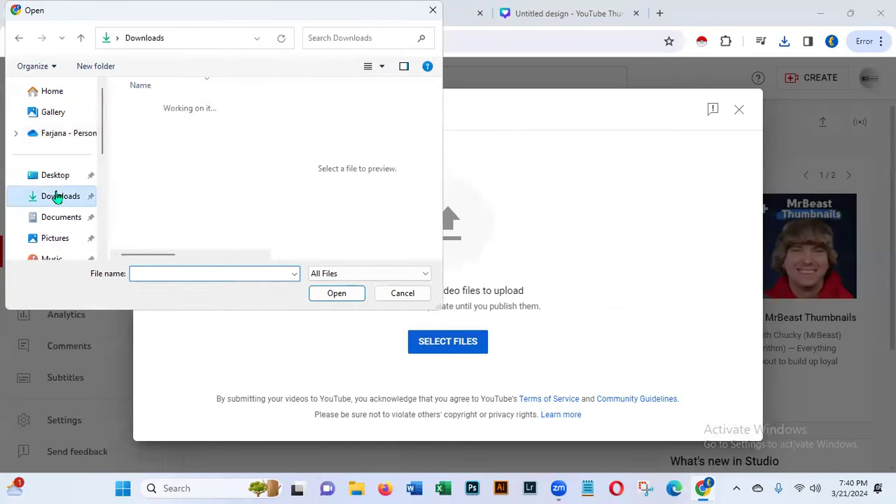
left_click(170, 124)
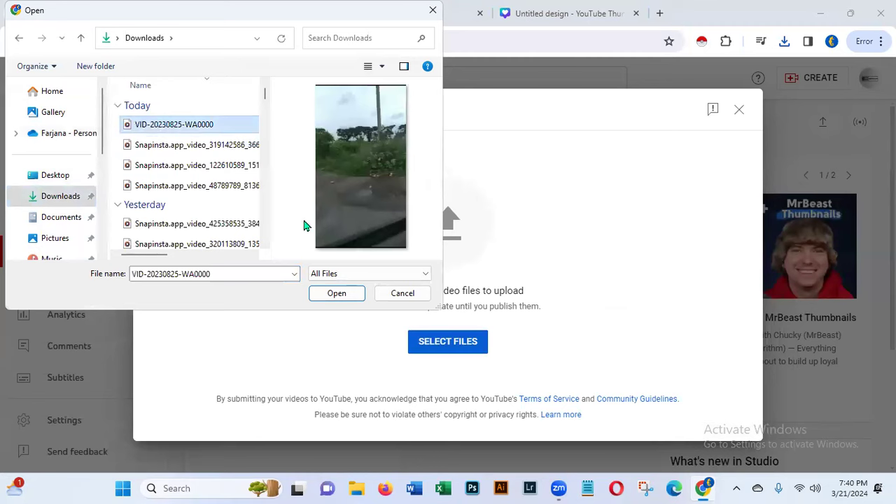
left_click(336, 293)
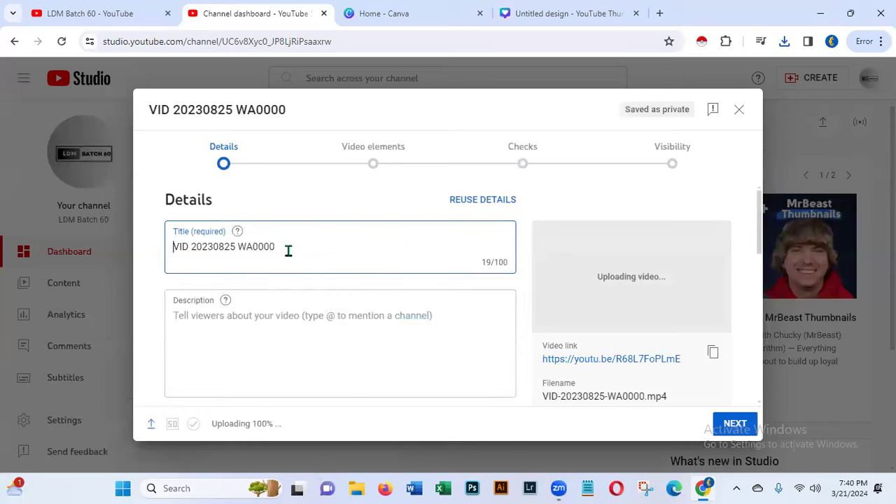
Clear the default title of the uploaded video
left_click_drag(283, 248, 162, 254)
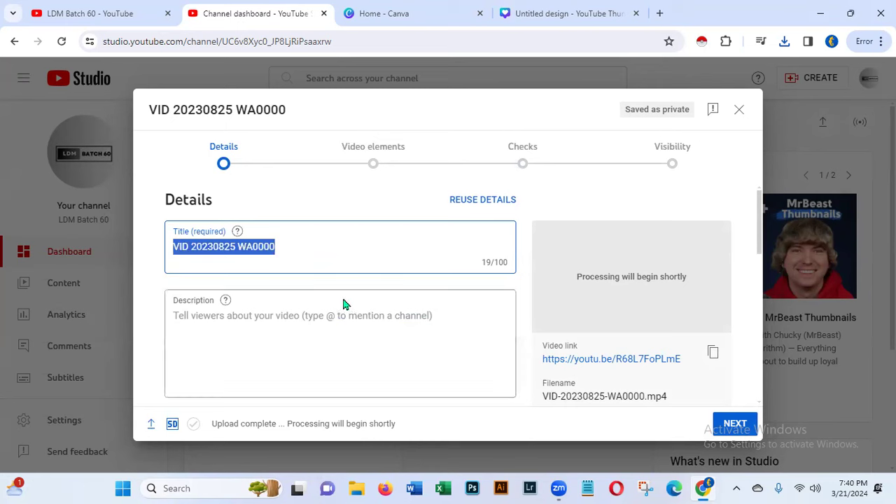
key("BackSpace")
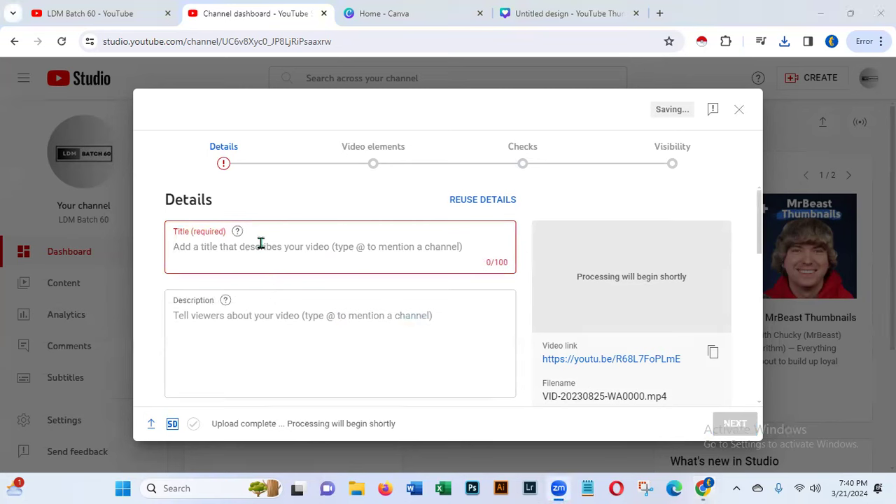
left_click(185, 250)
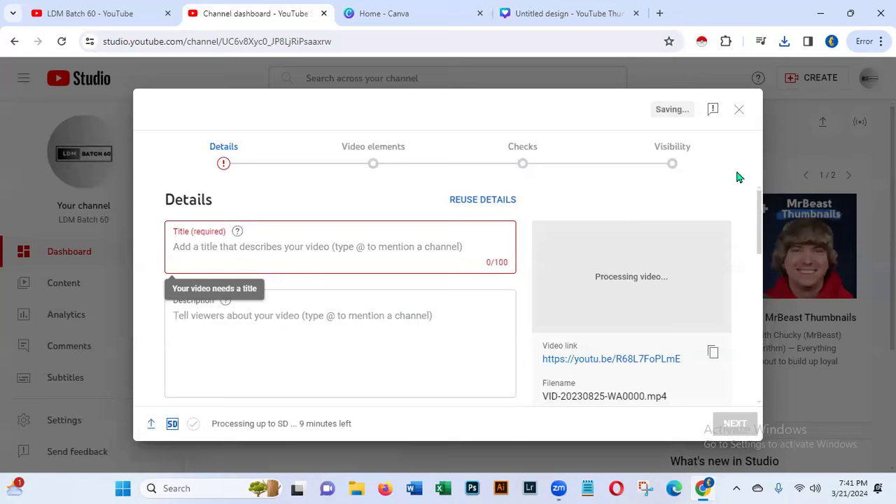
type("You")
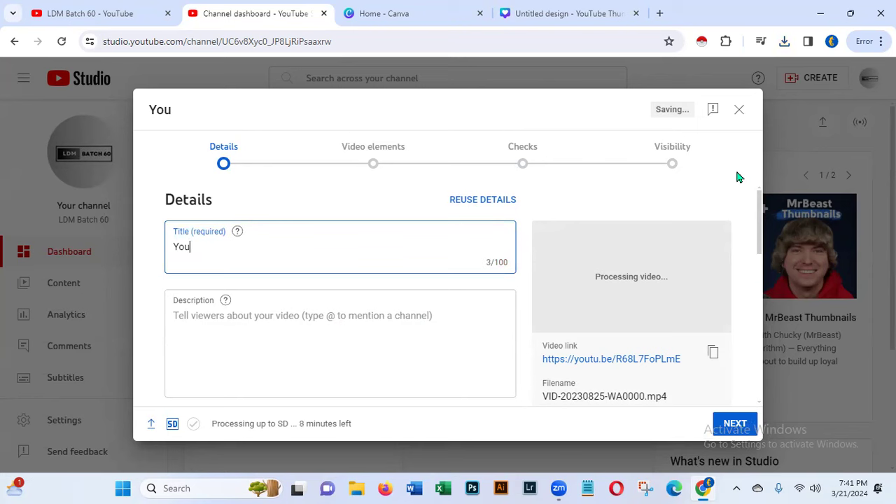
key("BackSpace")
key("BackSpace")
key("BackSpace")
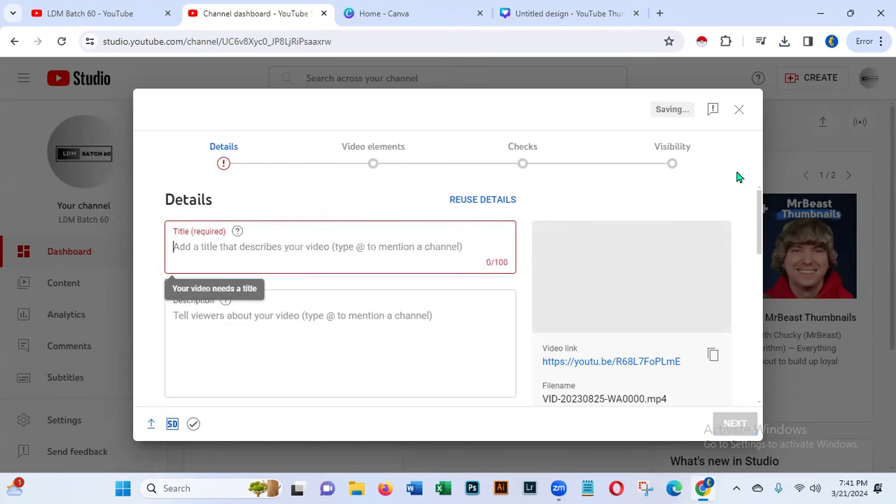
Title the uploaded video "Family Tour", with both words capitalized
type("family ")
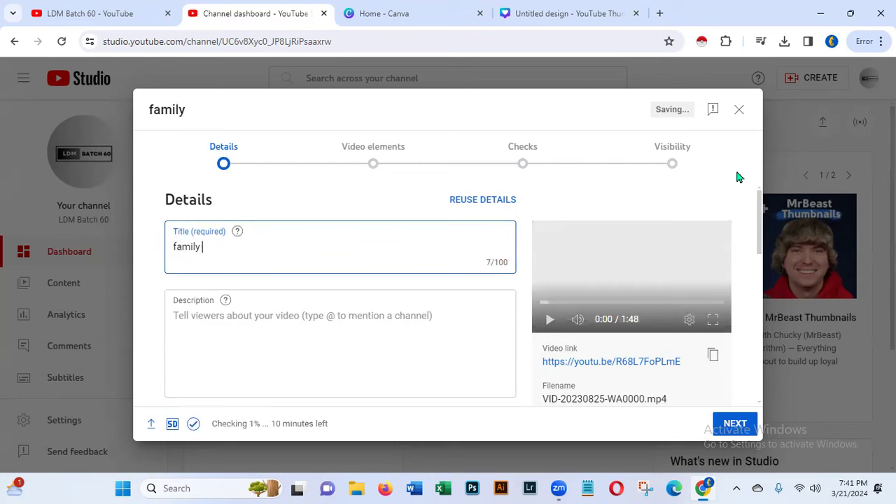
type("Tour")
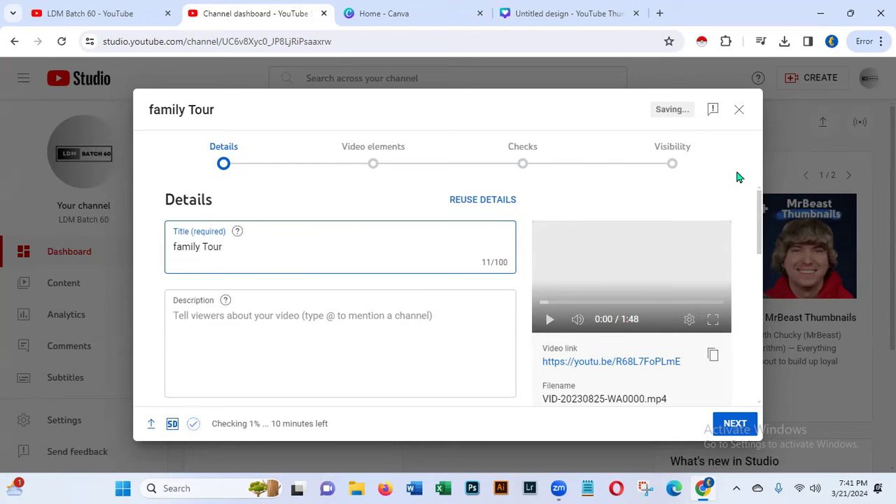
left_click(176, 248)
key("BackSpace")
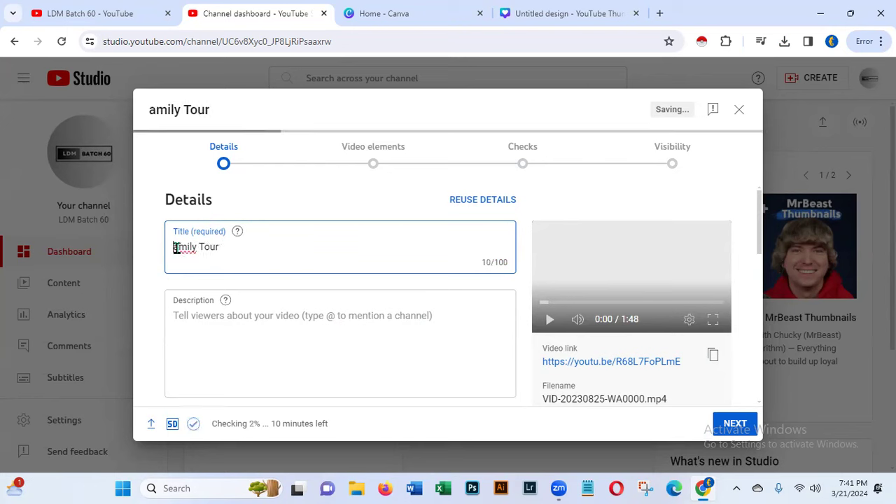
type("F")
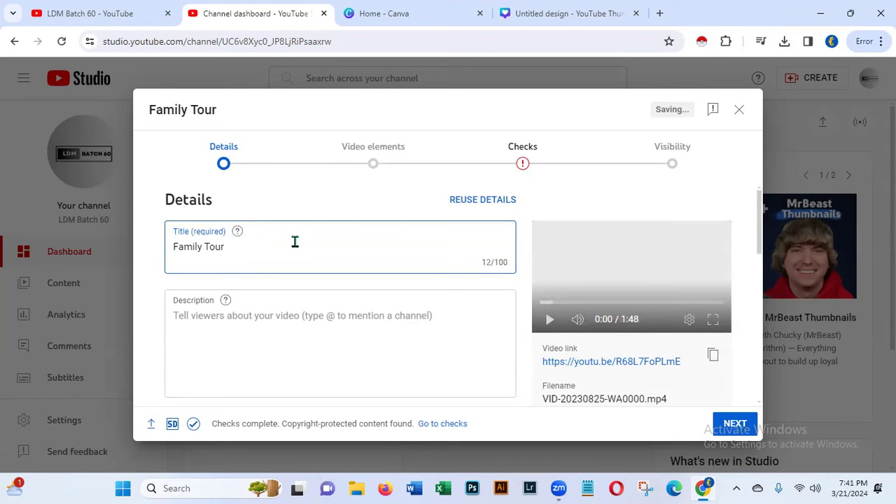
Extend the video's title to "Family Tour Video | Refreshing"
type("V")
type("edio")
key("BackSpace")
key("BackSpace")
key("BackSpace")
key("BackSpace")
type("ideo | ")
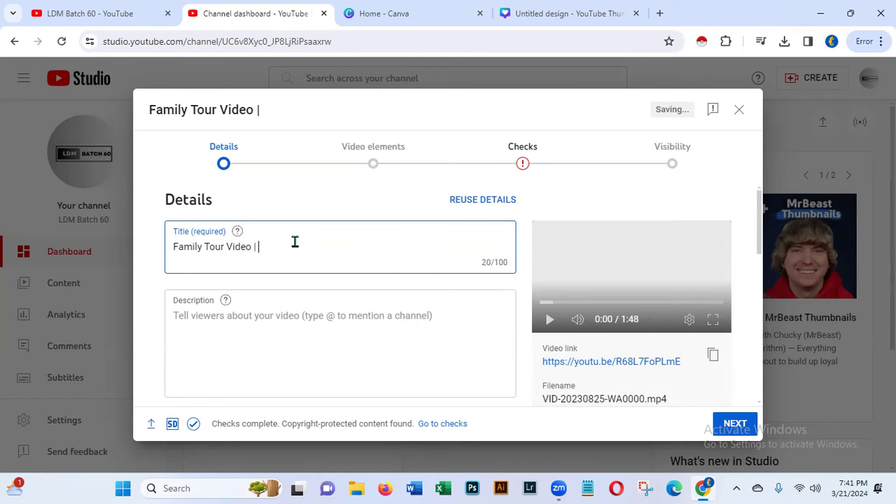
type("Refres")
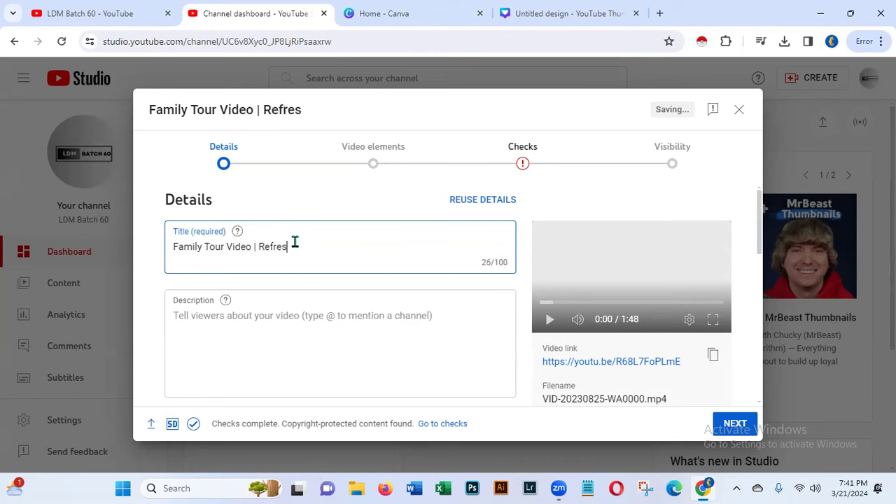
type("hing")
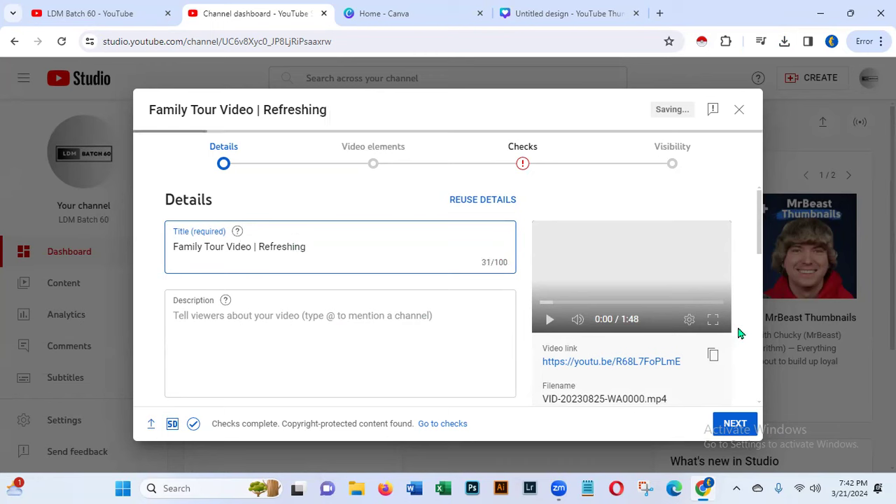
Add "Hangout" to the end of the video's title
type(" Hangou")
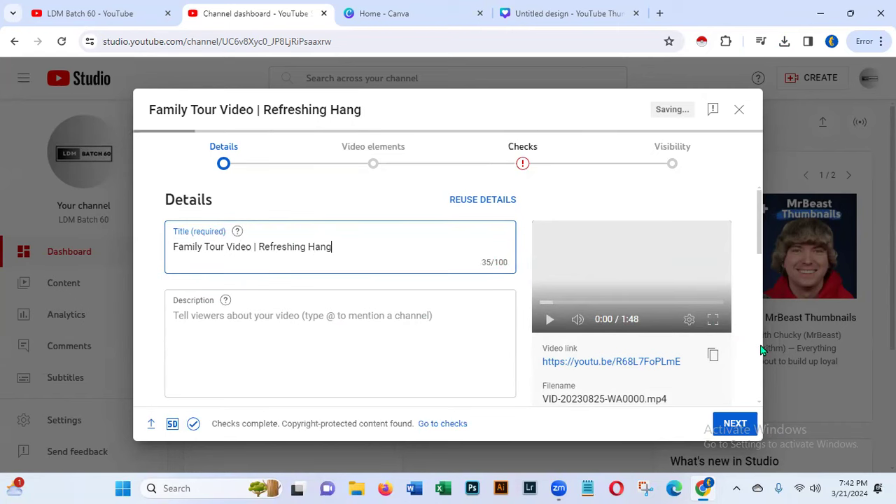
type("t")
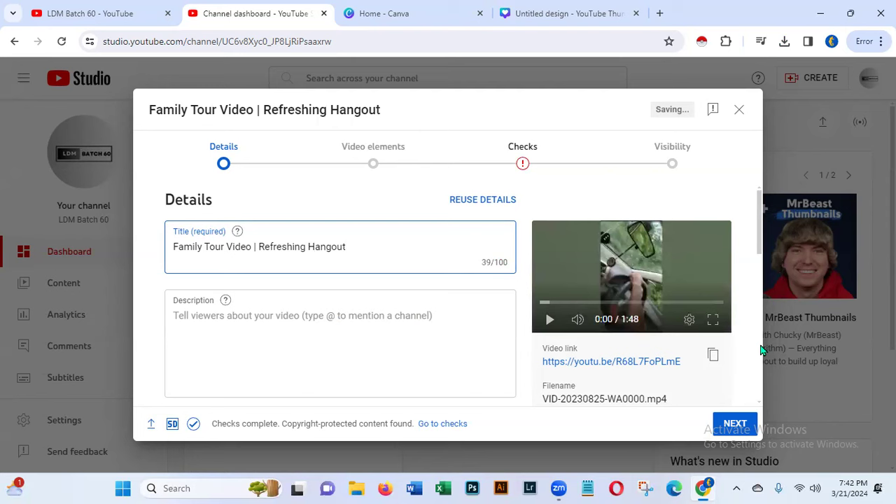
Enter "Family Tour Video" as the first line of the video's description
left_click(259, 315)
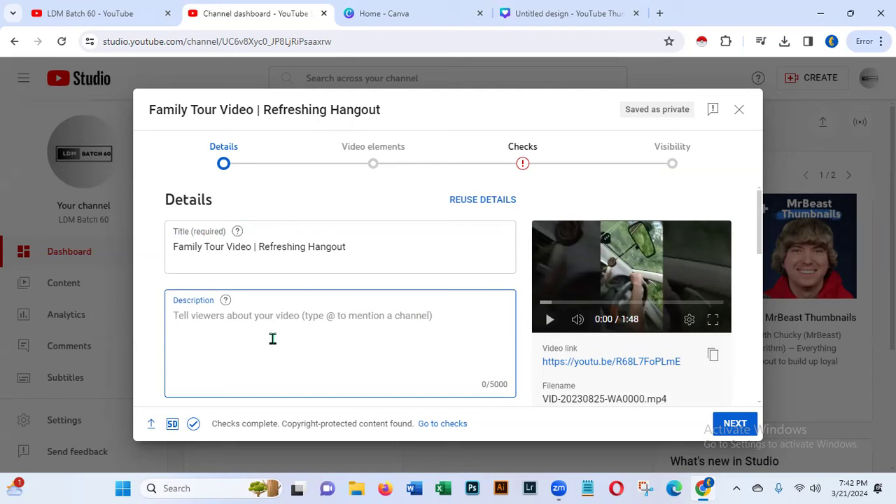
type("F")
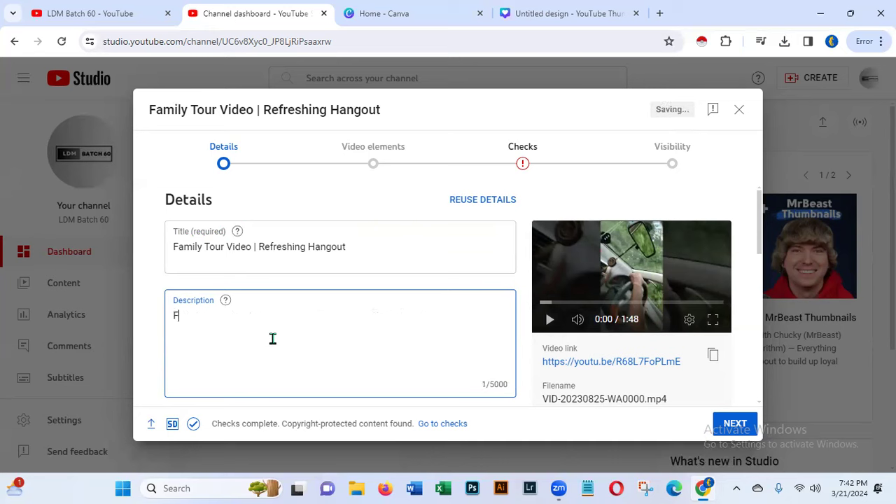
type("amik")
type("l")
type("y")
type(" T")
type("our")
type(" V")
type("ideo")
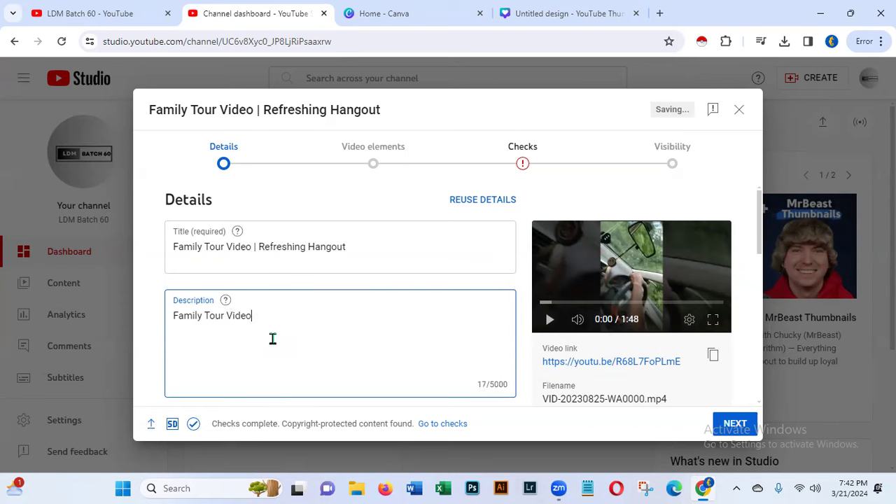
Add the suggested hashtags #tour, #hangout and #tourism on a new line of the description
key("Return")
type("#to")
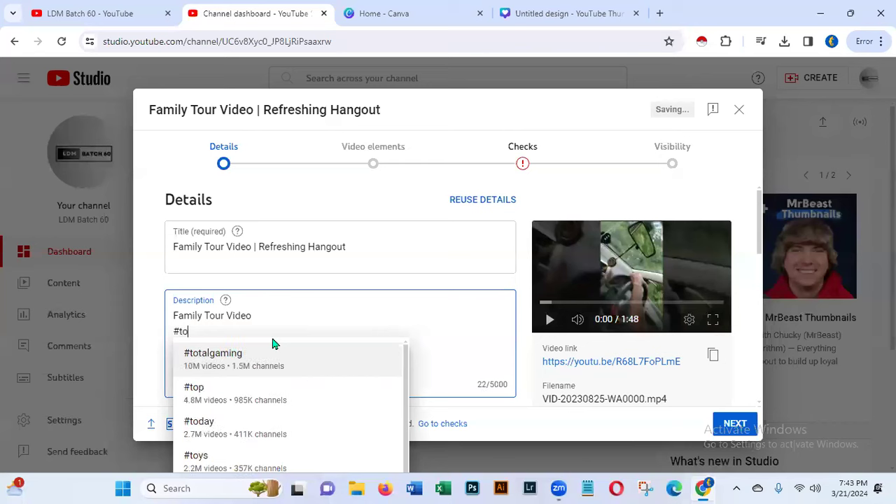
type("ur")
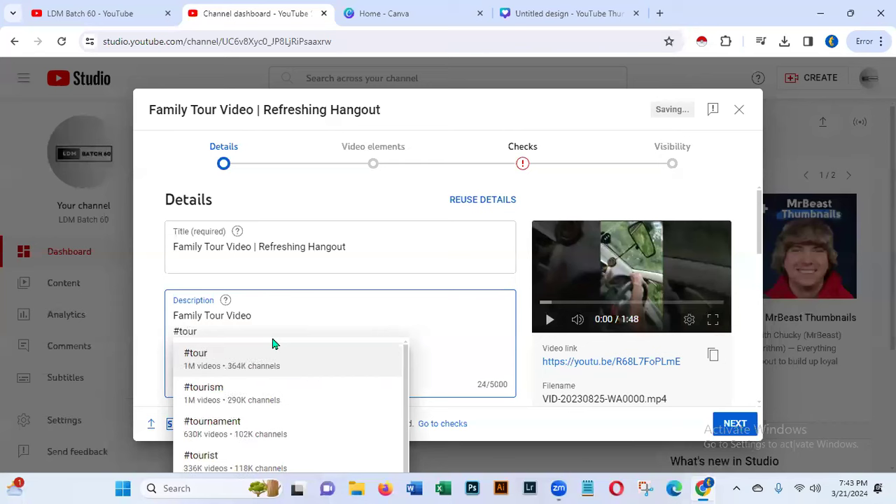
left_click(189, 363)
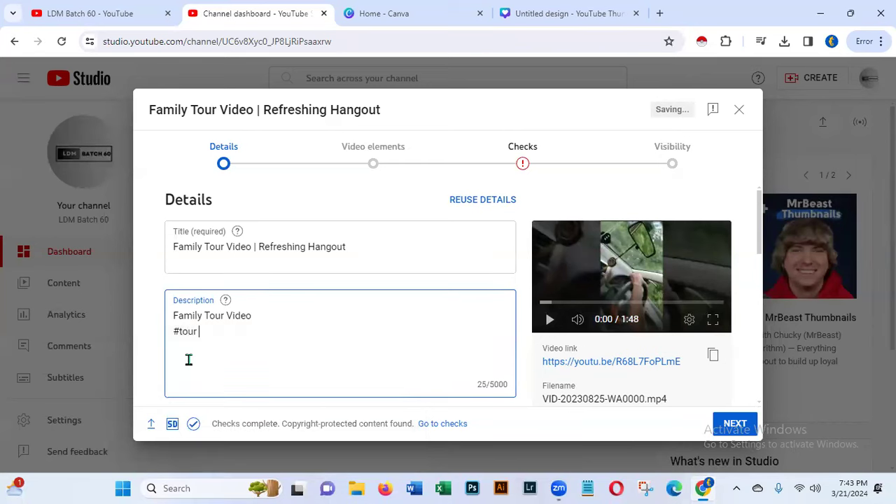
type("#hang")
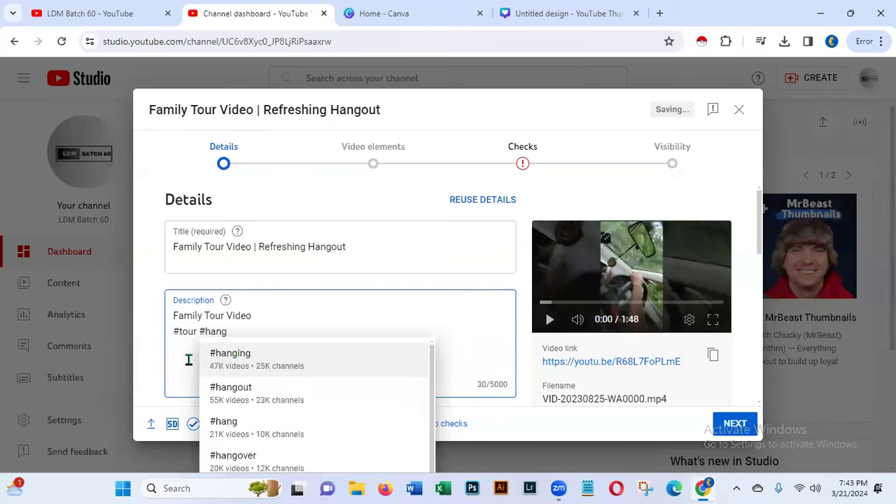
left_click(232, 392)
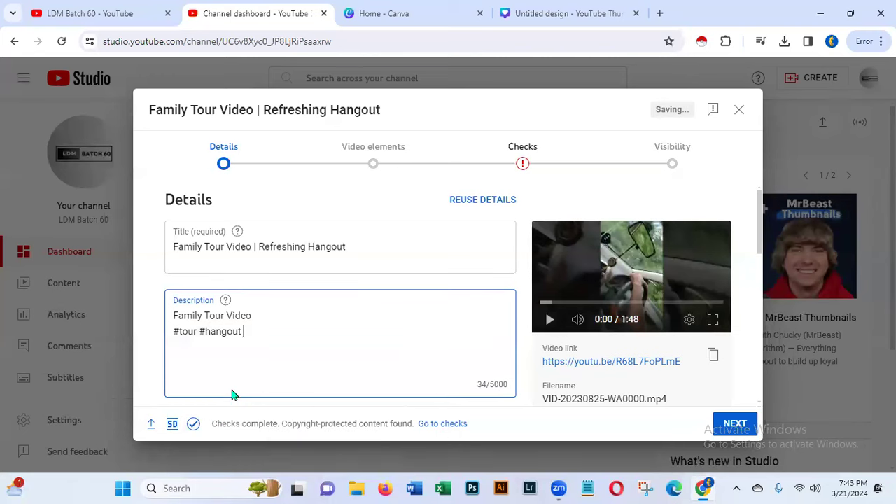
type("#to")
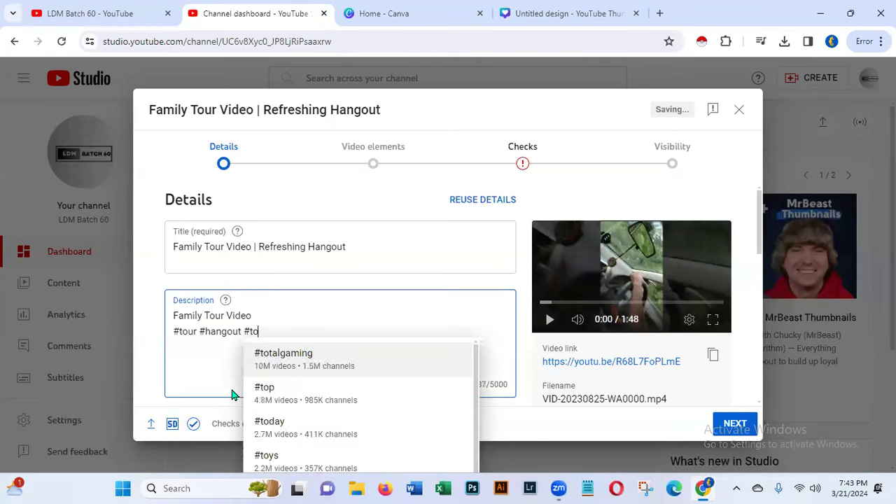
type("u")
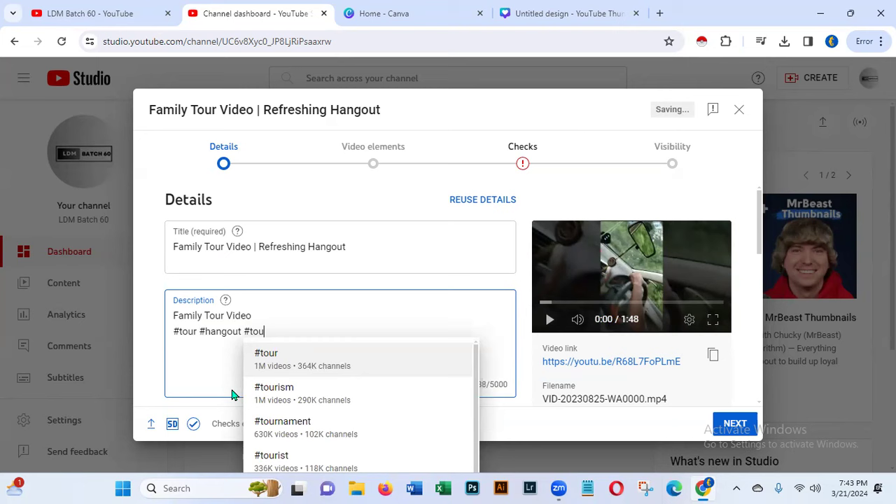
left_click(283, 390)
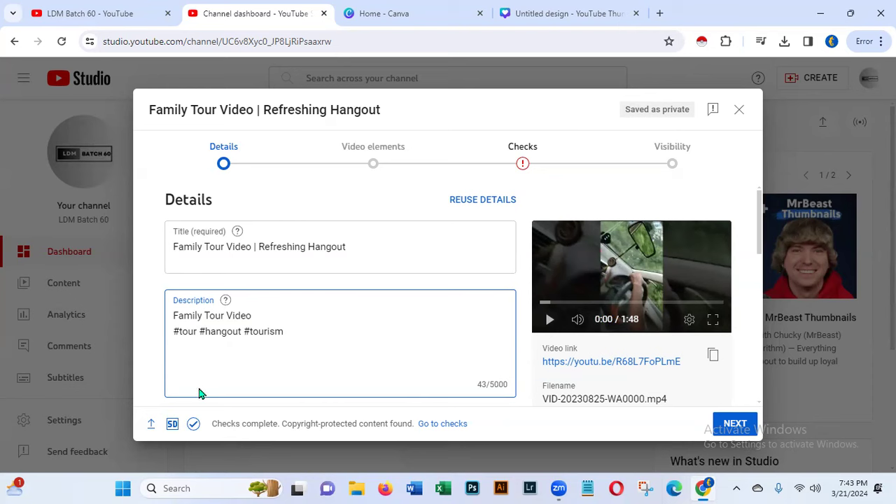
Switch from the video's thumbnail options to the untitled YouTube thumbnail design in Canva and close the Canva home tab
left_click(760, 246)
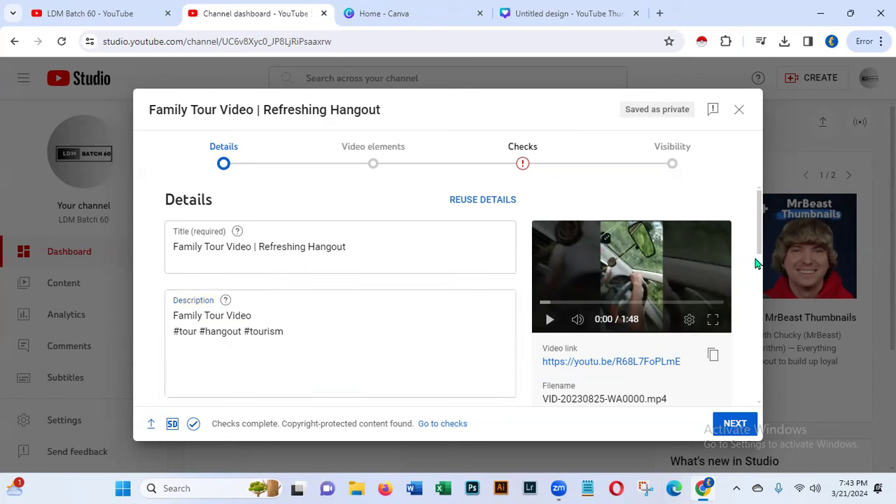
scroll(756, 271, "down", 3)
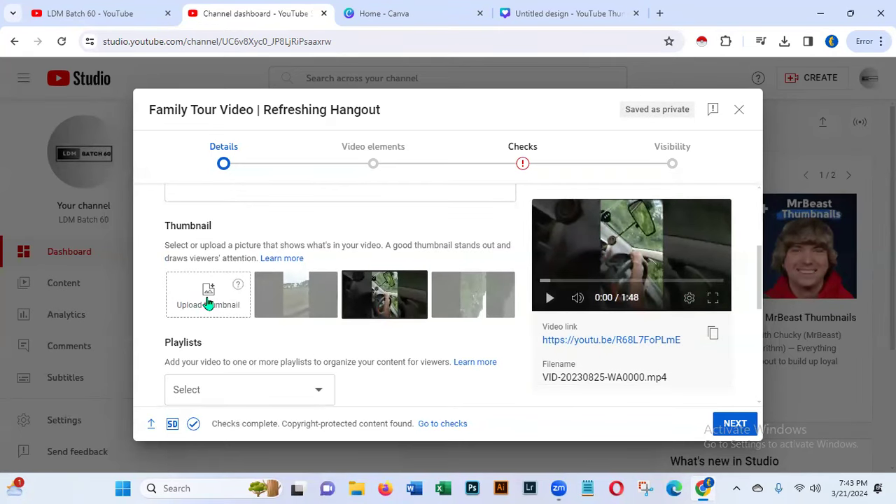
left_click(580, 14)
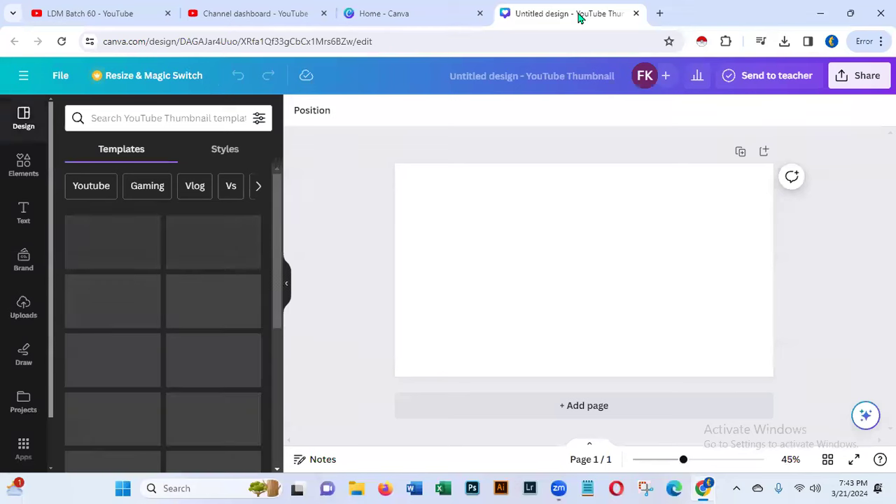
left_click(479, 14)
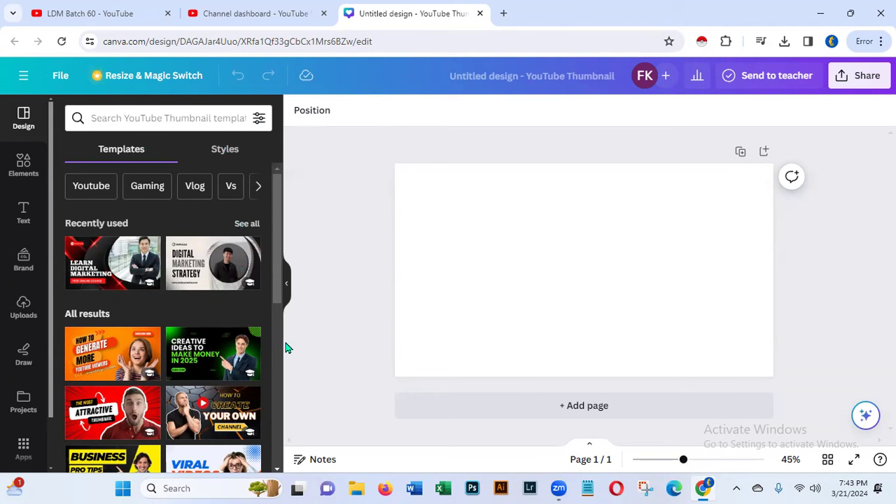
Search the YouTube thumbnail templates for "nature"
left_click_drag(274, 272, 268, 391)
scroll(258, 280, "up", 4)
left_click(157, 119)
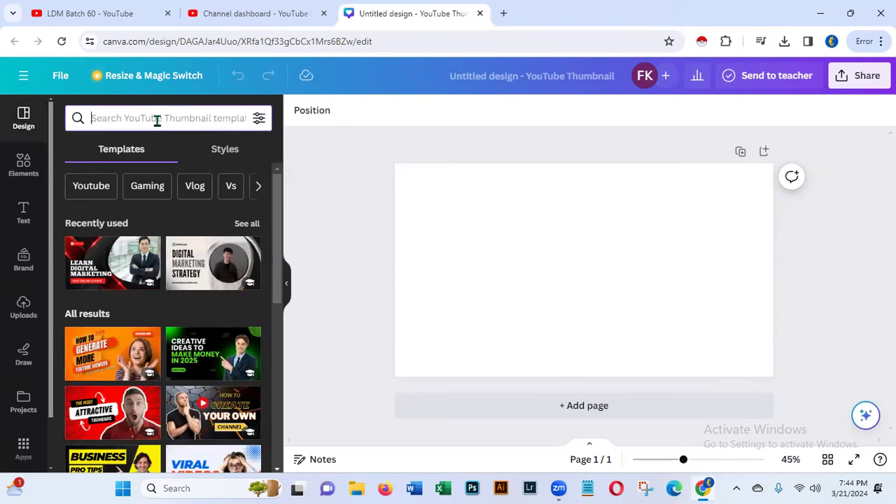
type("nat")
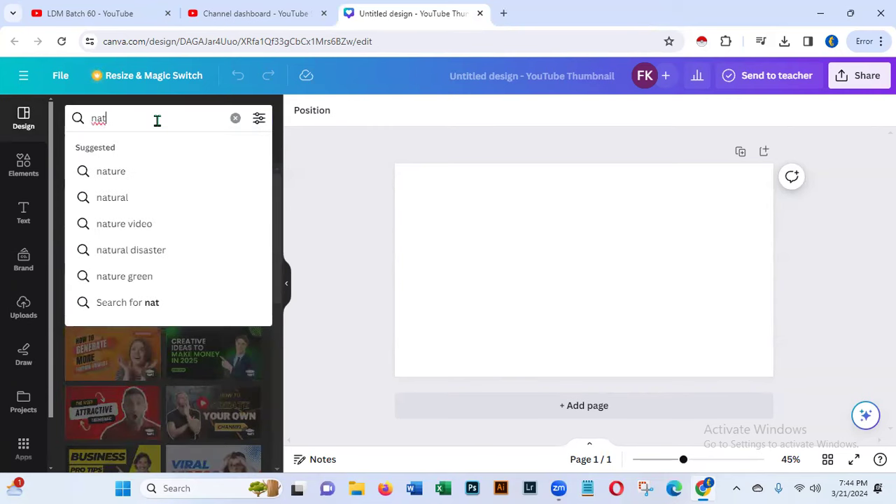
left_click(117, 175)
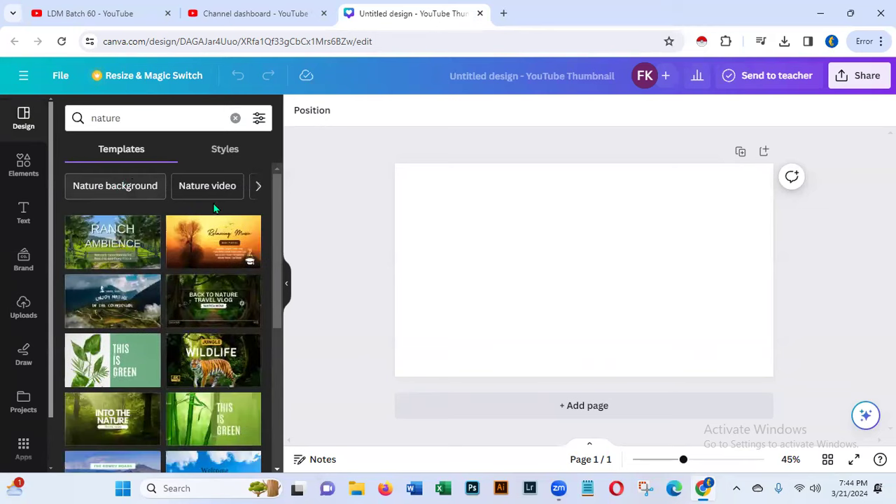
Apply the "Natural Forest Trip" template from the nature results to the blank thumbnail page
scroll(263, 341, "down", 3)
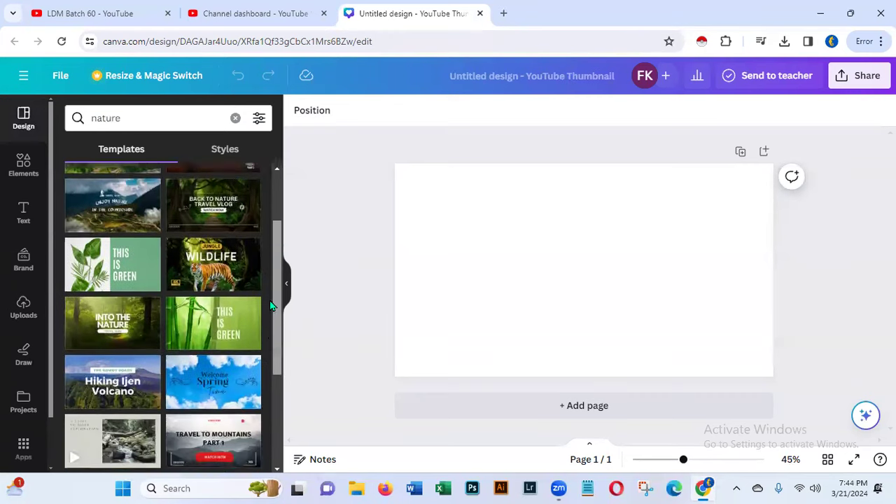
scroll(259, 350, "down", 3)
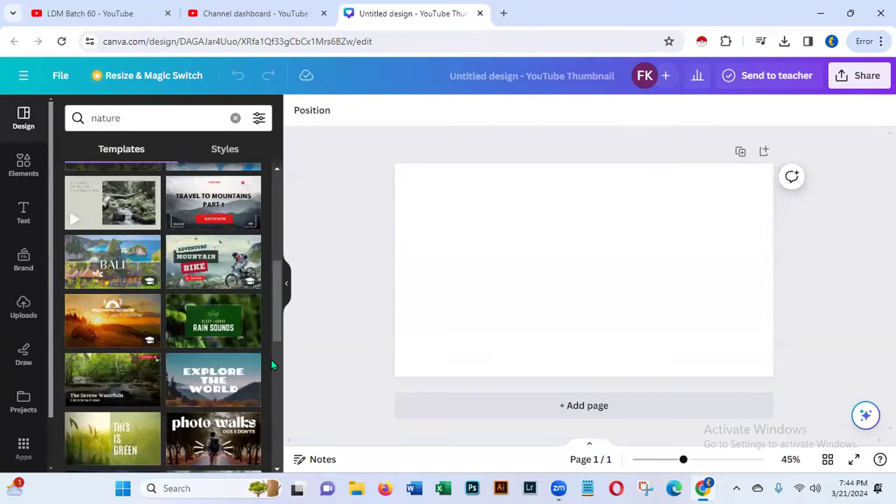
scroll(276, 325, "down", 4)
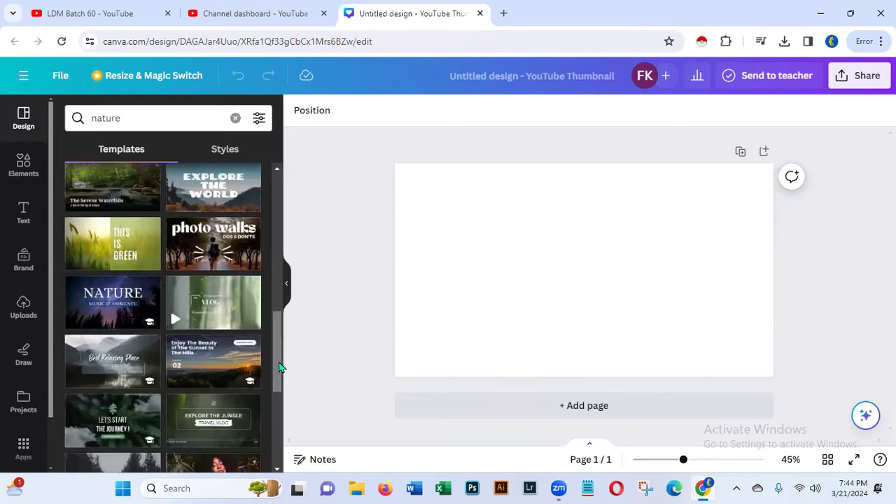
scroll(275, 378, "down", 1)
scroll(276, 378, "down", 2)
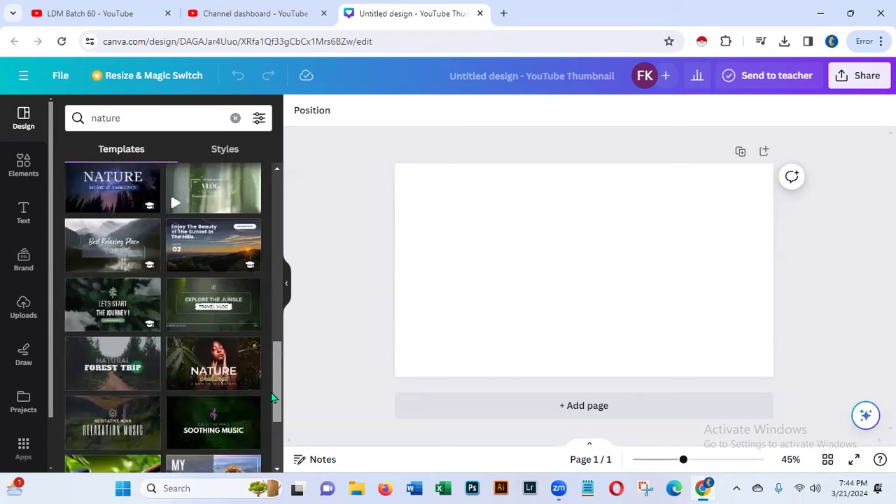
left_click(124, 379)
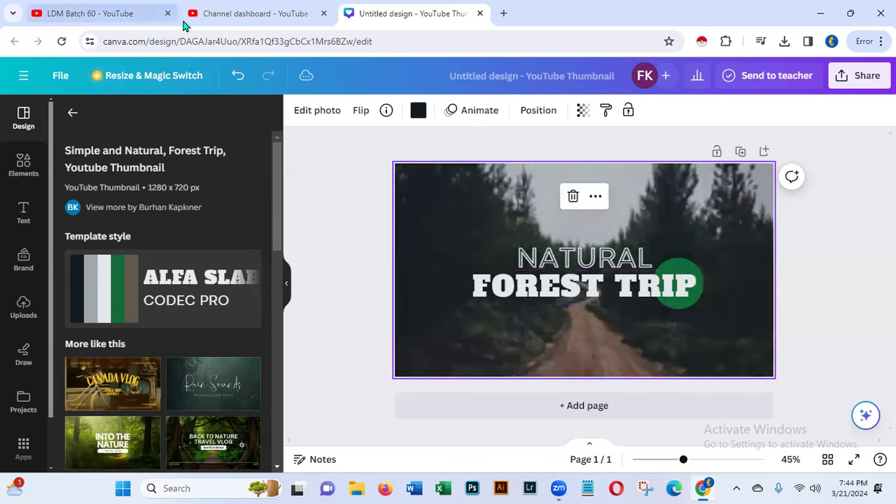
Return to YouTube Studio and insert "Natural Forest Trip | " at the beginning of the video's title
left_click(222, 20)
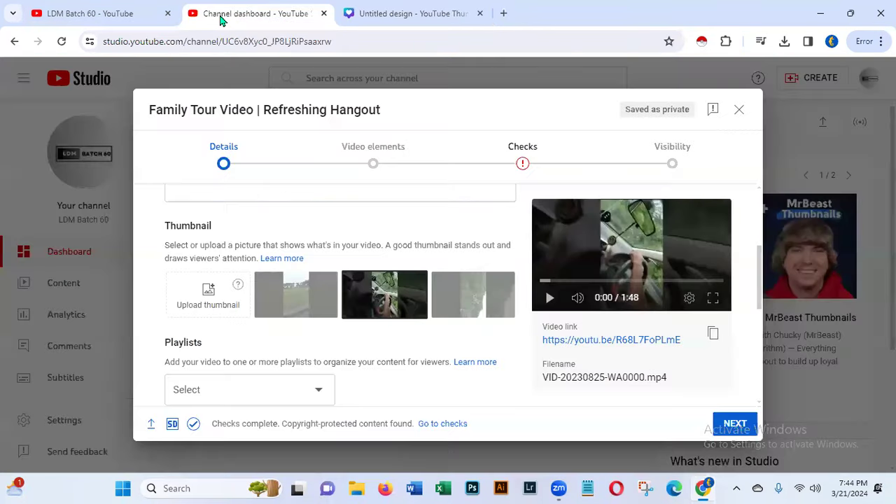
scroll(761, 290, "up", 1)
scroll(761, 290, "up", 5)
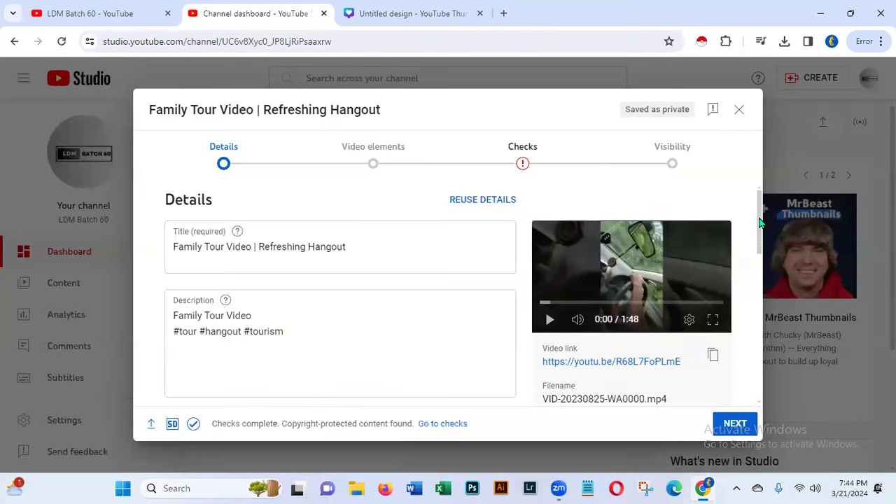
left_click(173, 244)
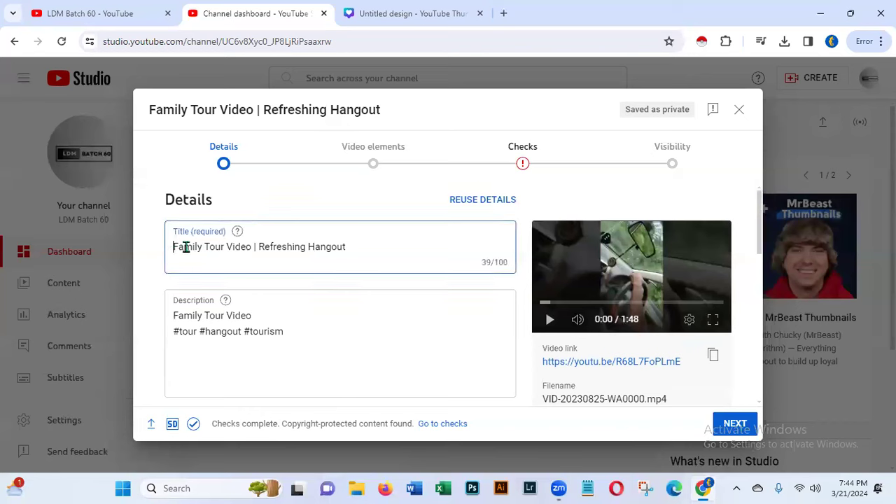
type("Natu")
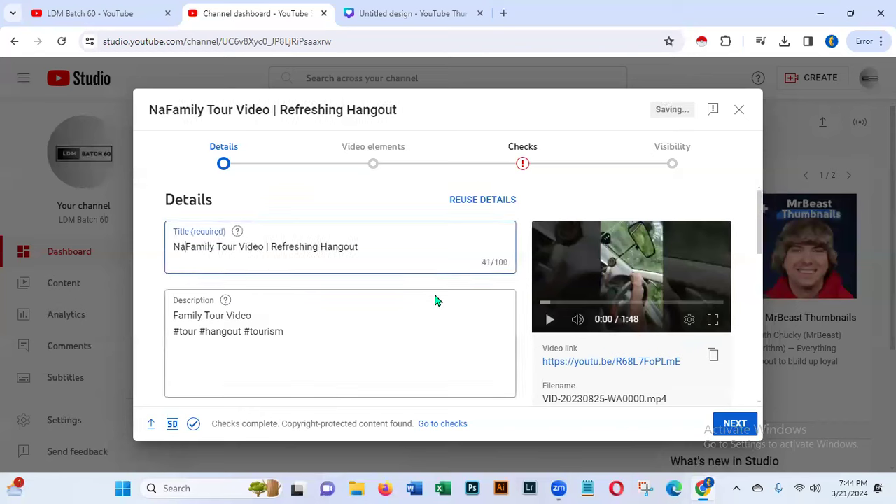
type("ral ")
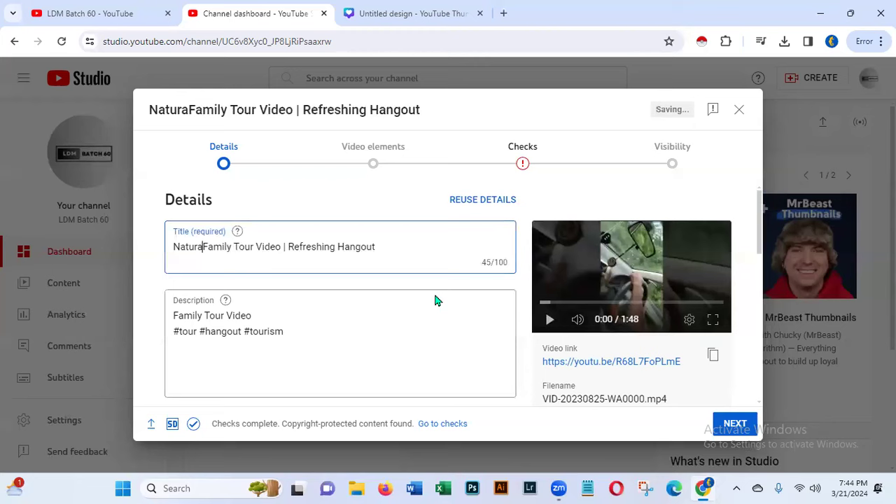
type("Fore")
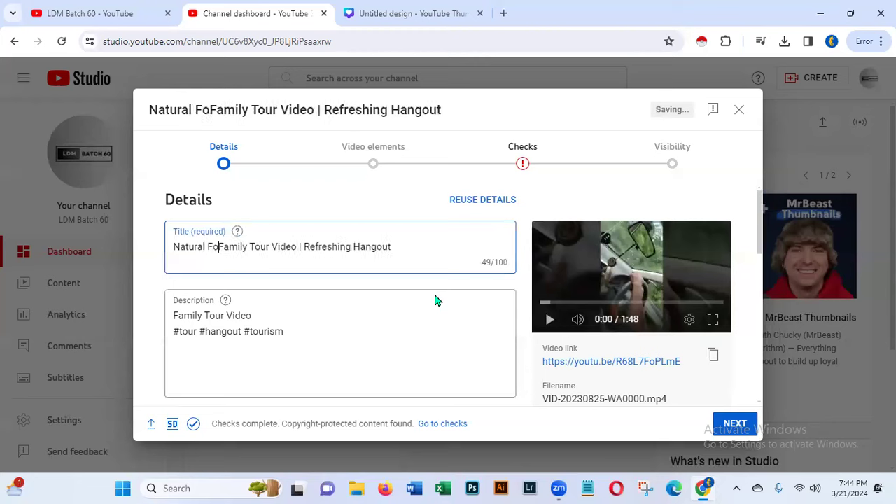
type("st Tr")
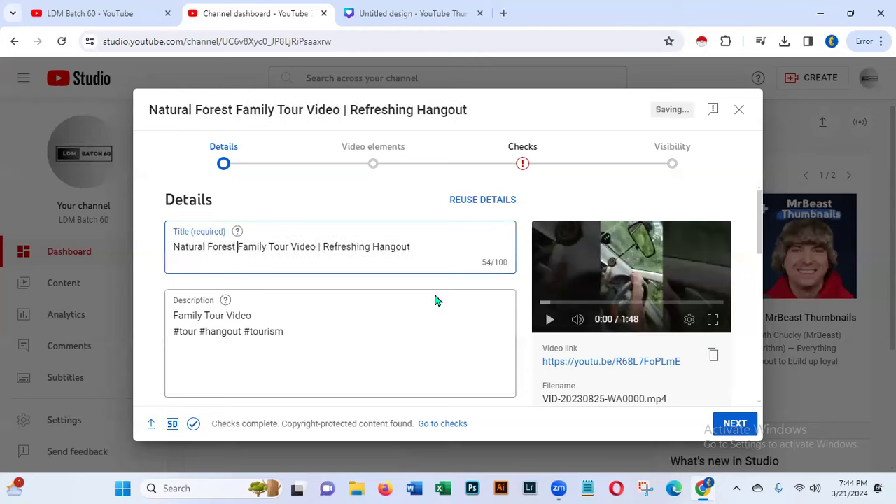
type("ip ")
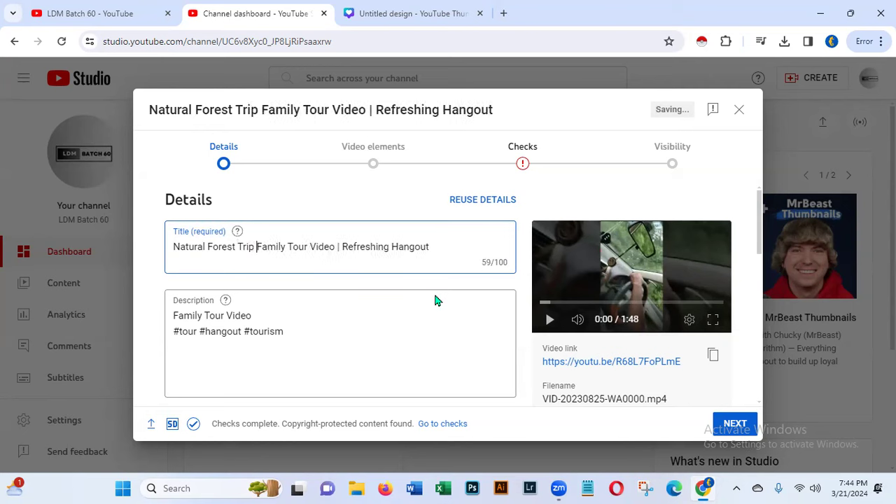
type("|")
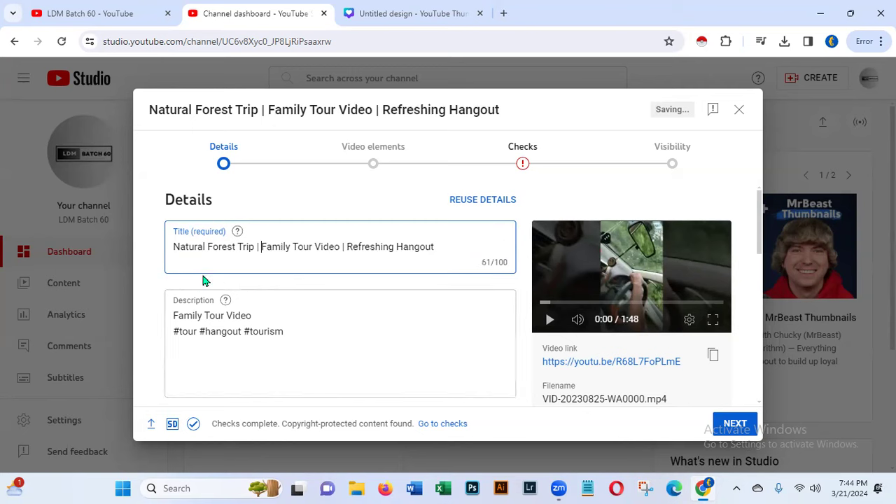
Insert "Natural Forest Trip With Family | " at the beginning of the video's description
left_click(175, 315)
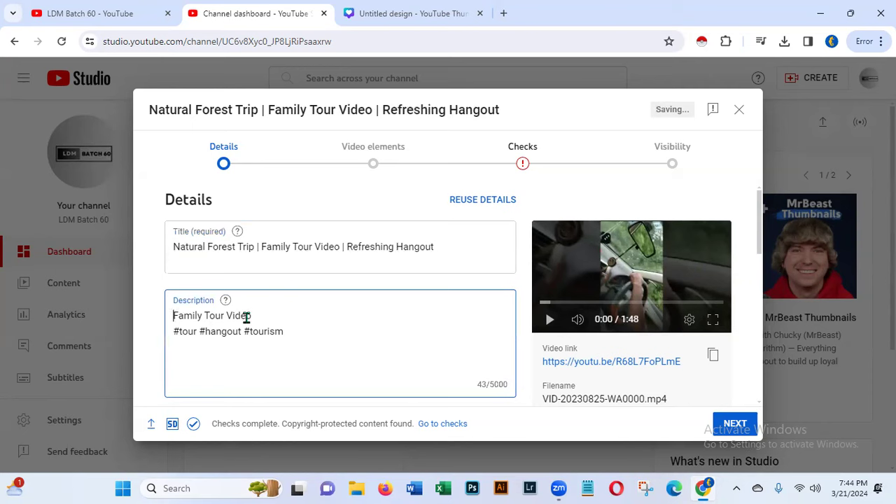
type("Natua")
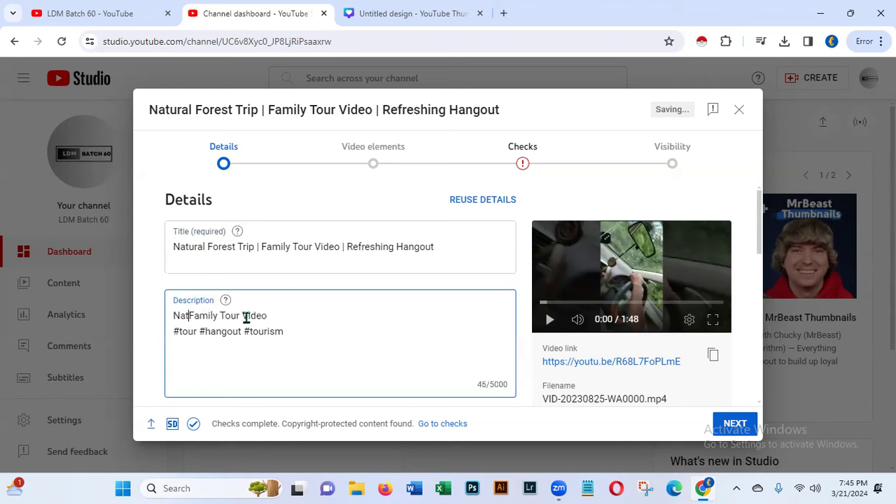
type("r")
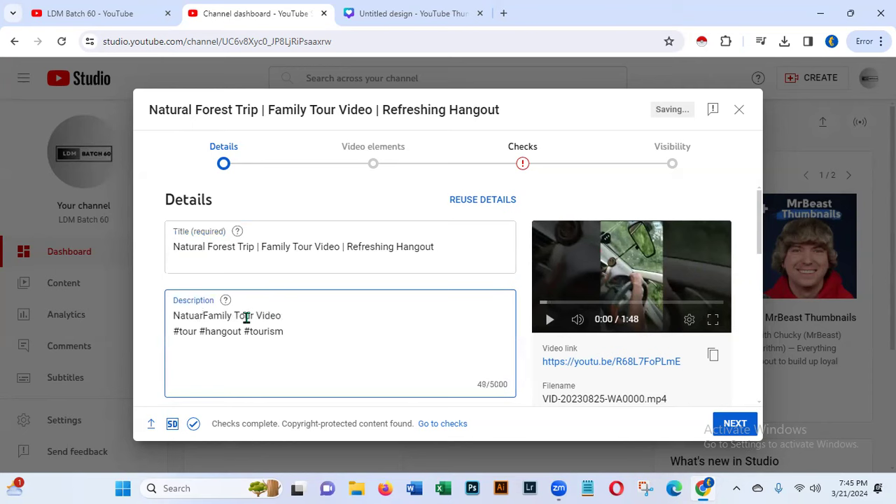
key("BackSpace")
key("BackSpace")
type("ral")
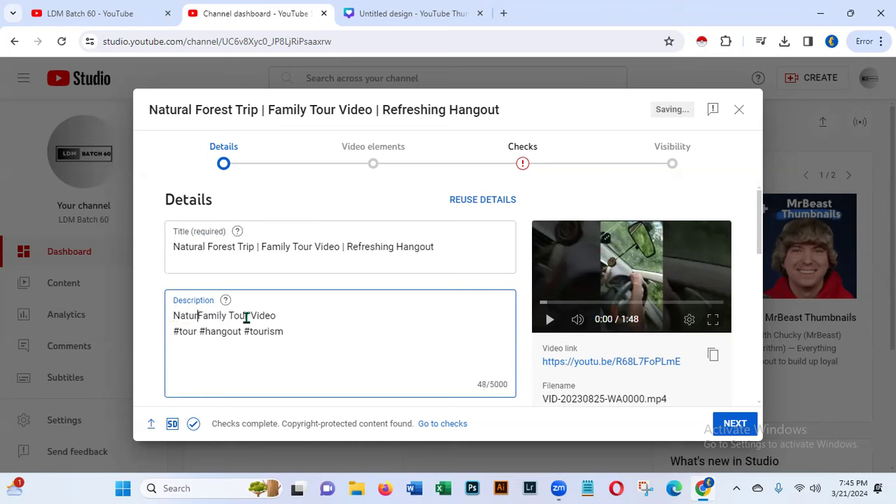
type(" Forest Trip")
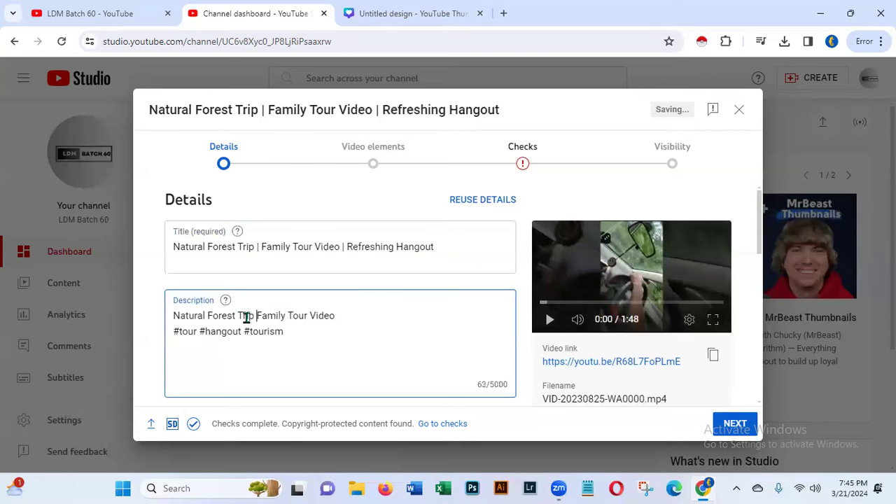
type(" With ")
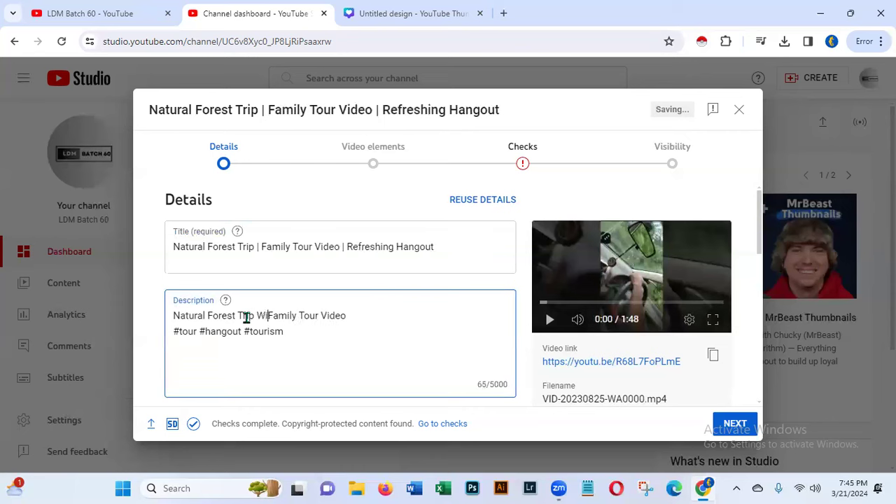
type("F")
key("BackSpace")
type("family ")
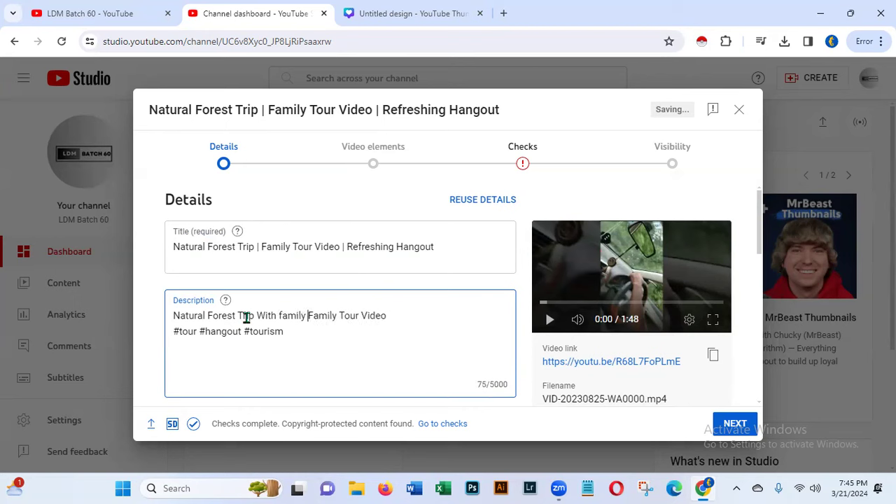
type("|")
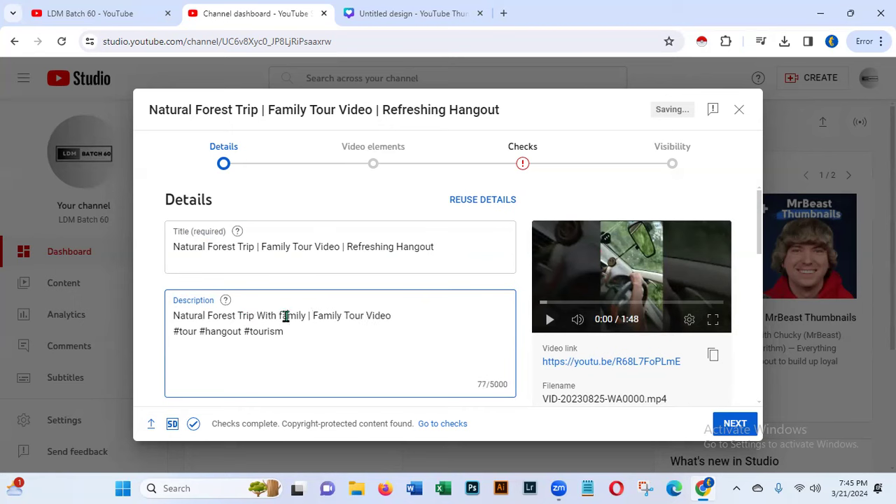
key("Left")
key("BackSpace")
type("F")
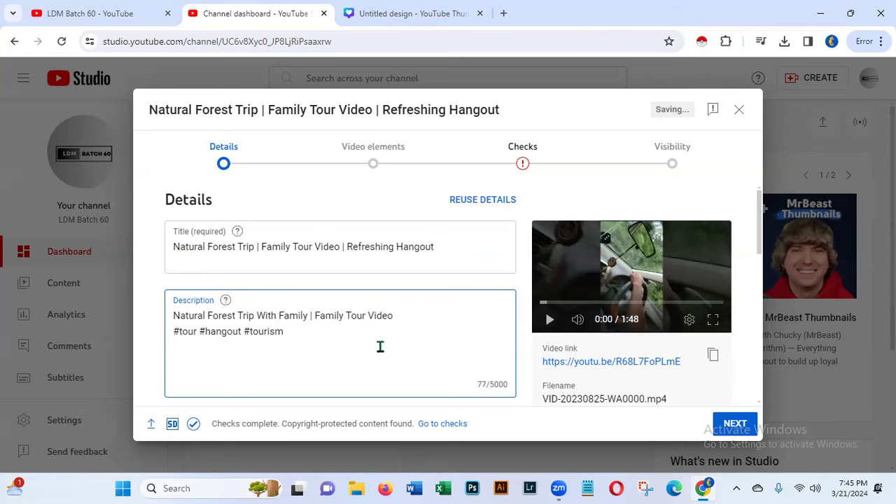
Add the suggested hashtags #naturalforest and #foresttrip after #tourism in the video's description
left_click(307, 340)
type("#natur")
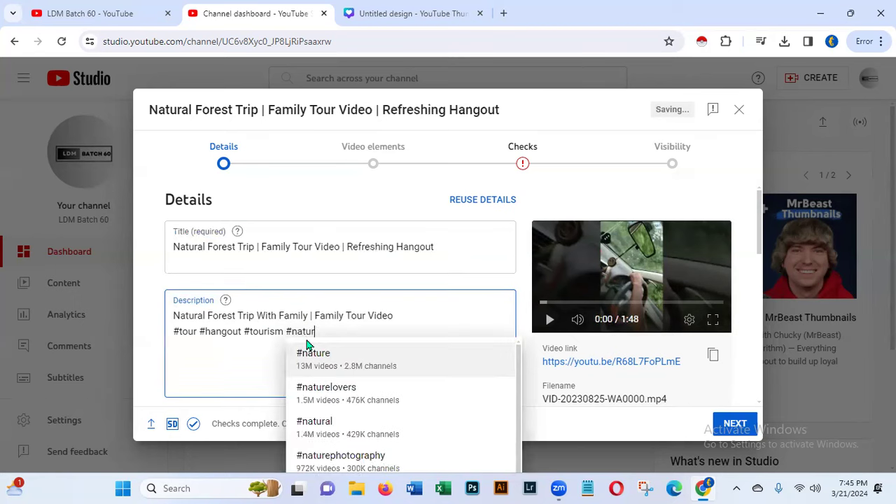
type("alfo")
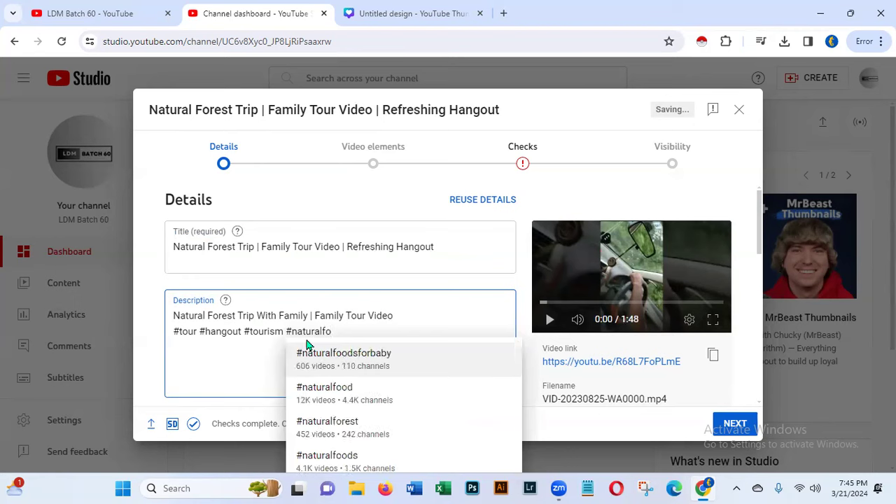
left_click(334, 434)
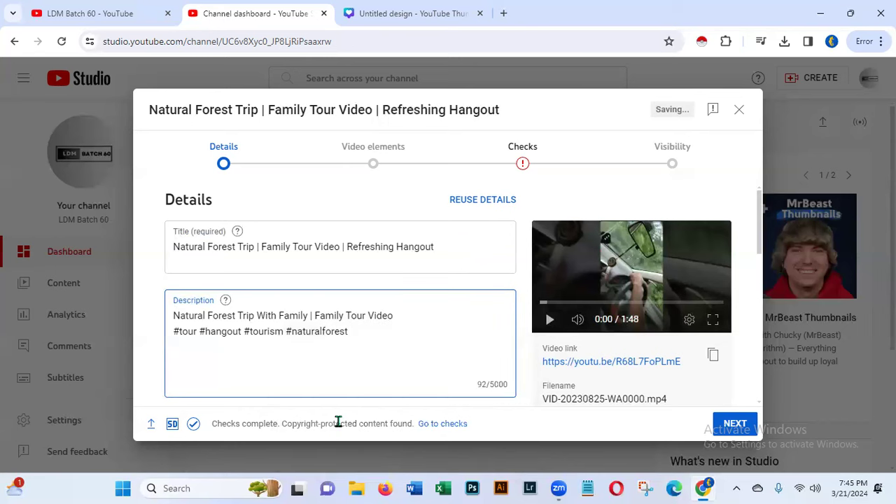
type("#forest")
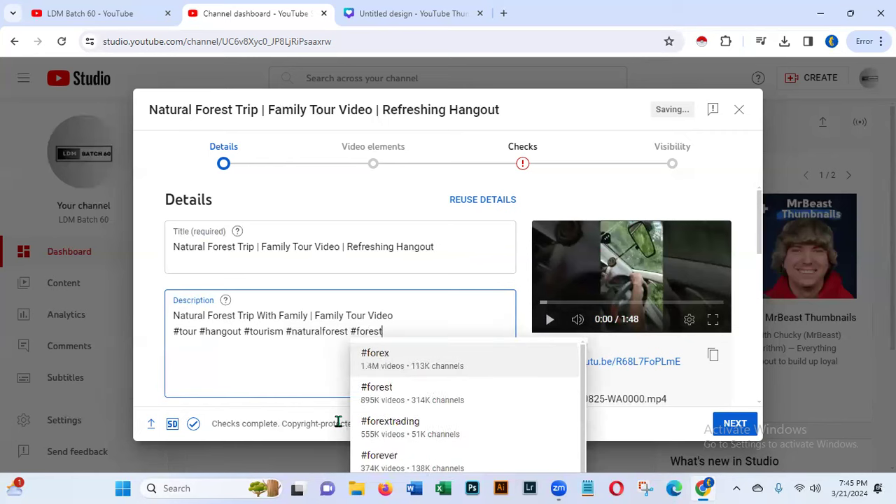
type("t")
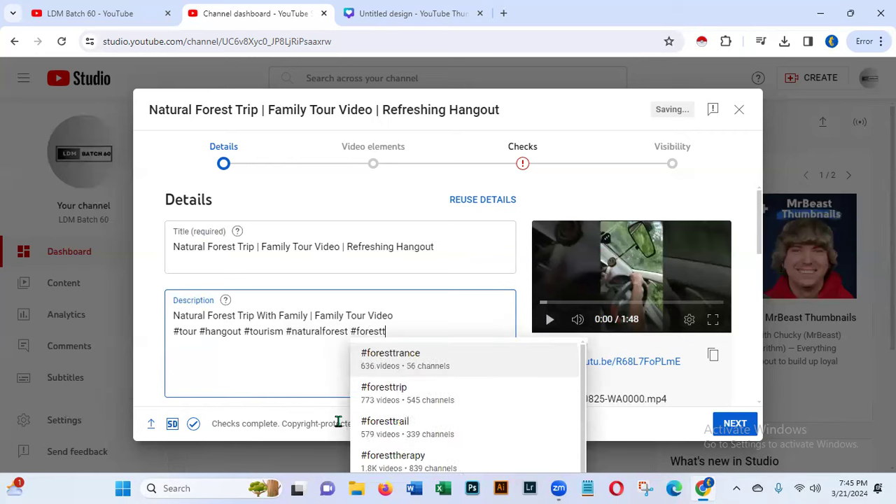
left_click(390, 397)
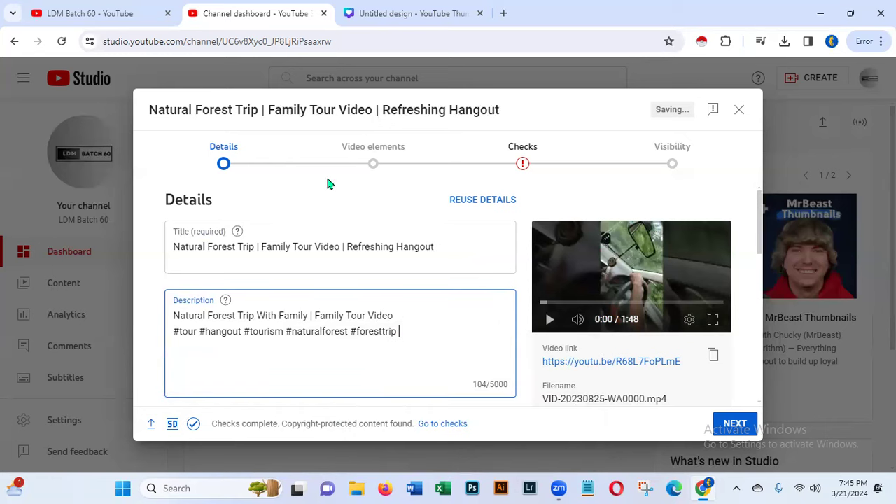
Switch to the Natural Forest Trip thumbnail design in Canva and download it as a PNG
left_click(408, 17)
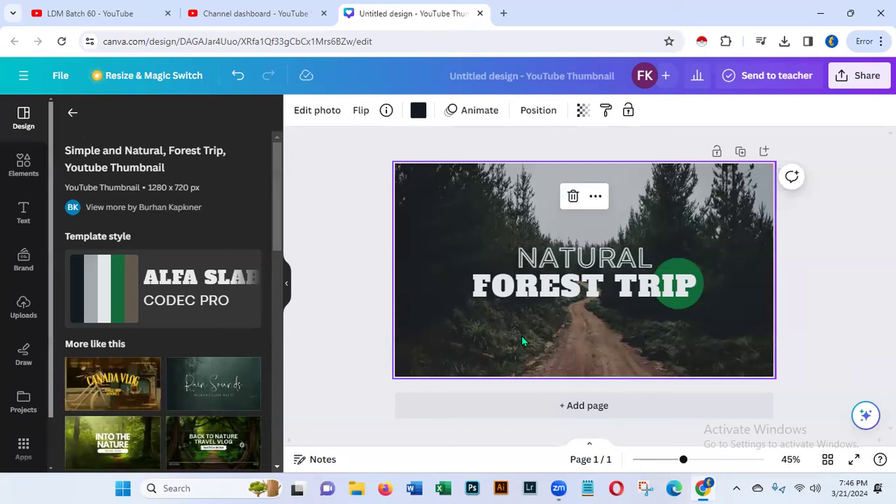
left_click(866, 75)
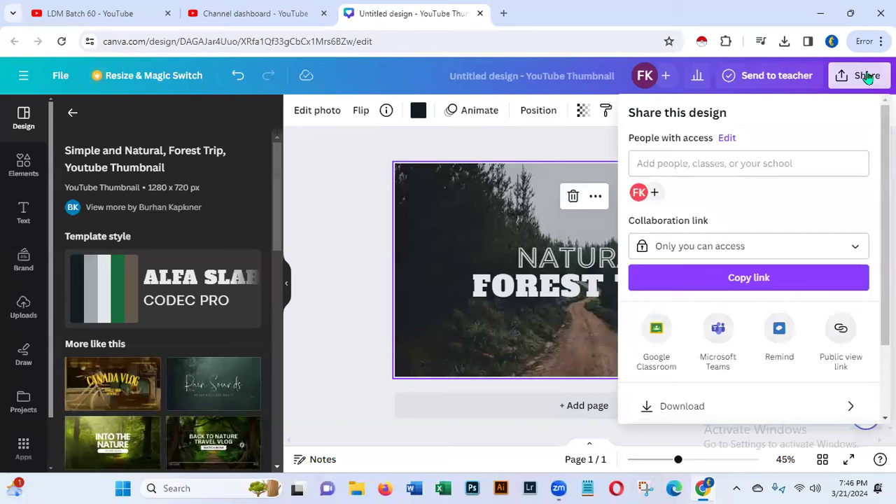
left_click(330, 315)
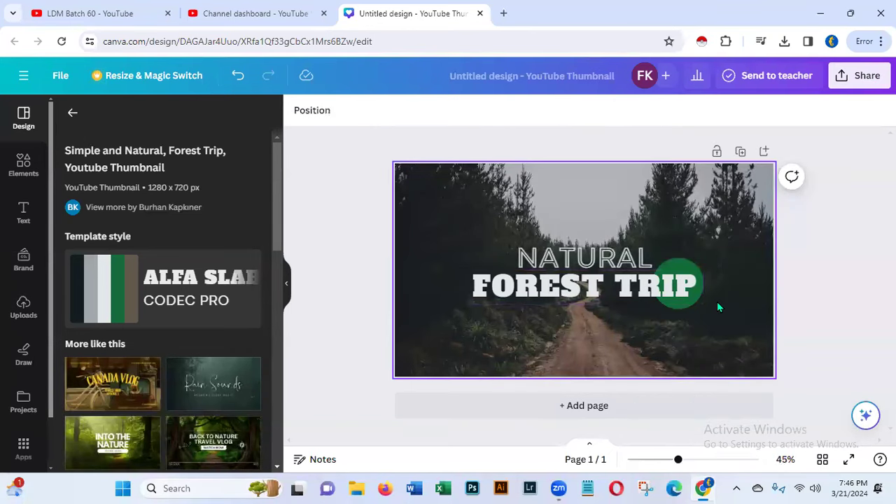
left_click(686, 292)
left_click(685, 291)
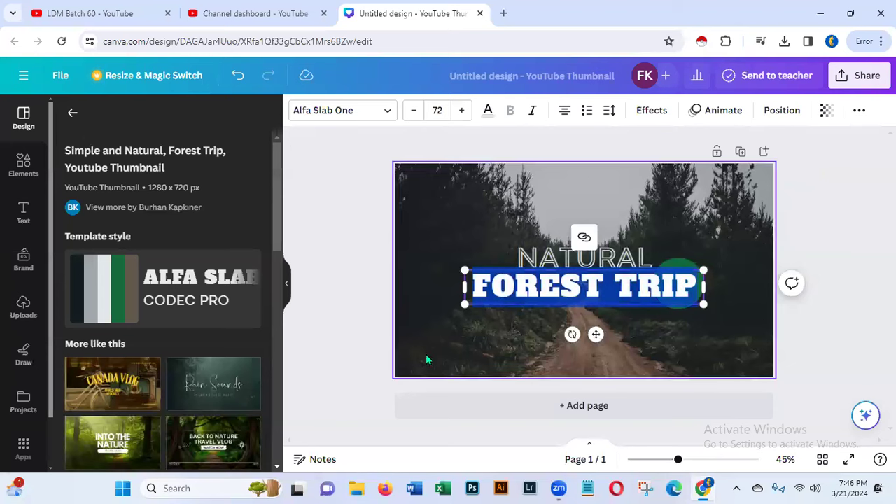
left_click(342, 391)
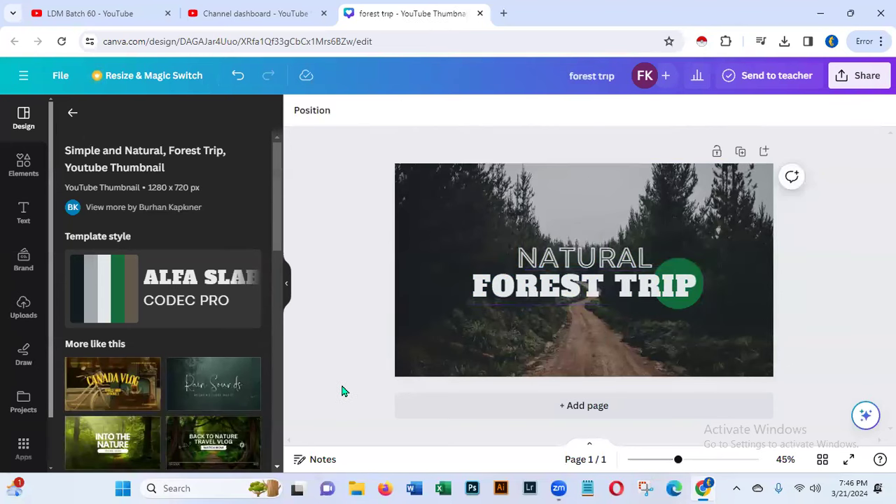
left_click(859, 75)
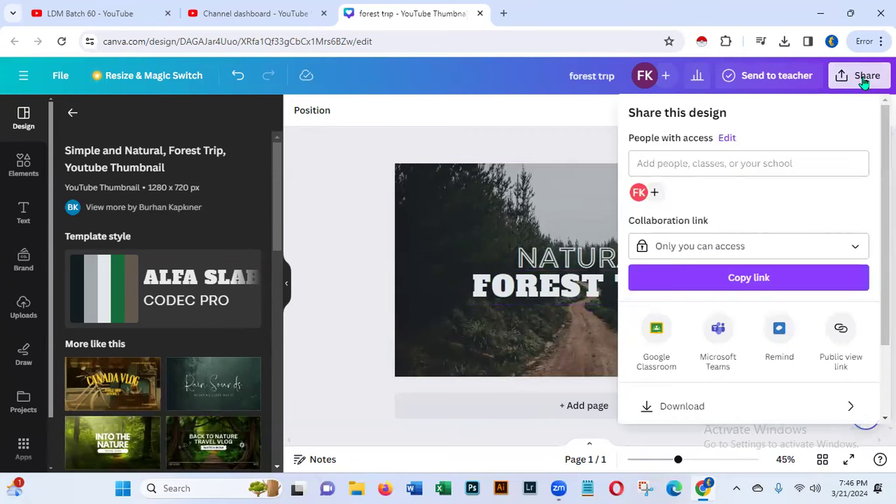
left_click(693, 410)
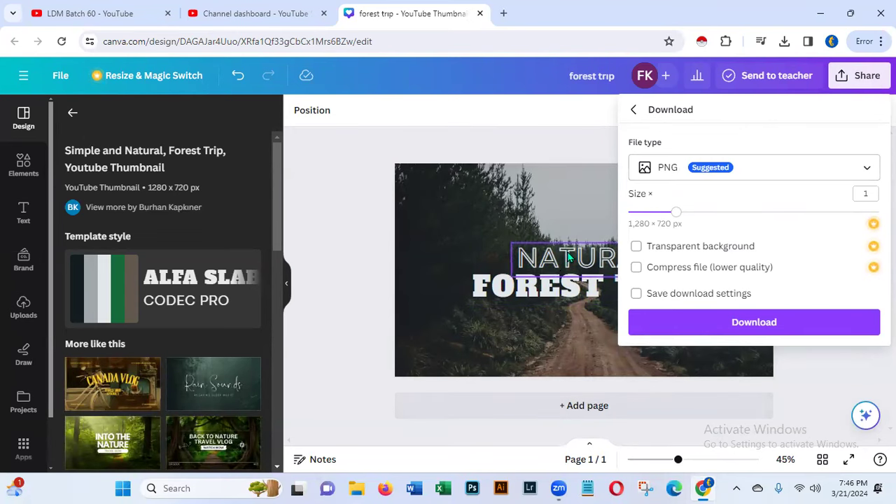
left_click(754, 323)
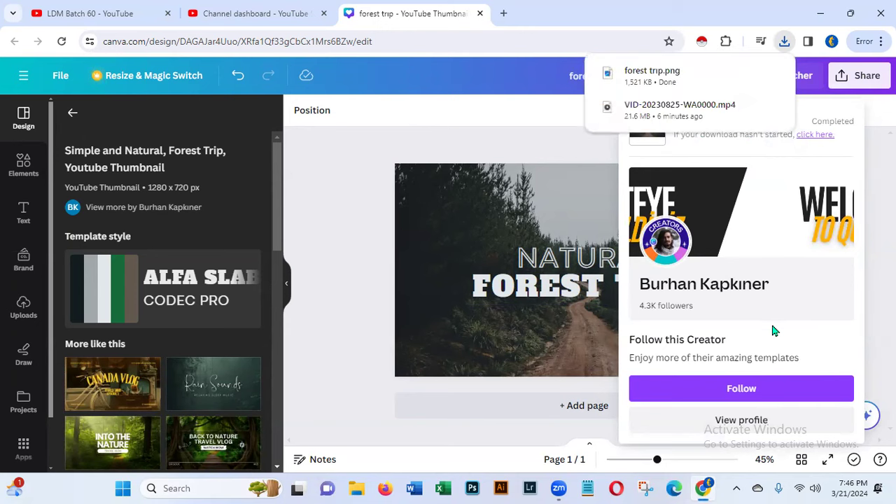
Return to YouTube Studio, close the Canva design, and try to upload a custom thumbnail for the video
left_click(229, 16)
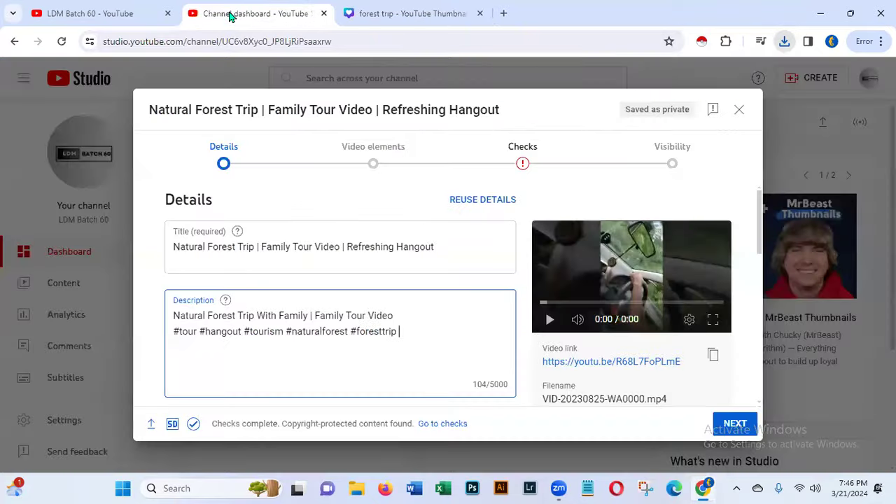
left_click(479, 13)
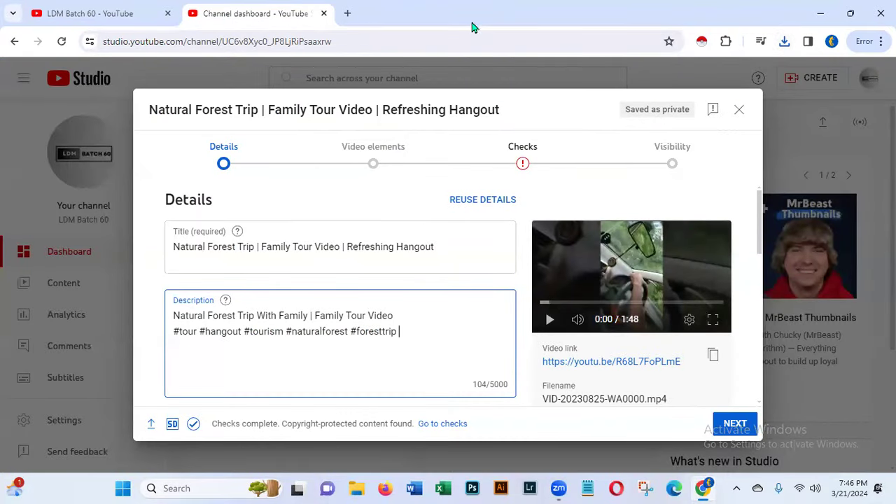
left_click(756, 248)
scroll(759, 273, "down", 3)
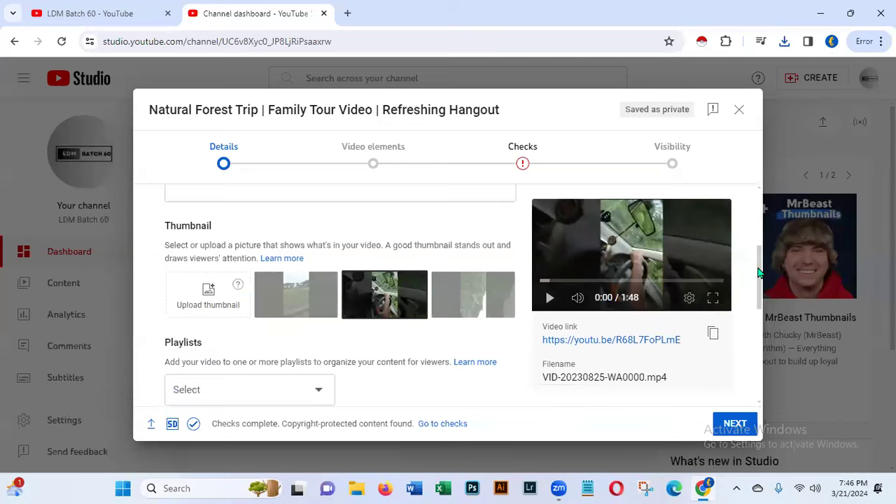
left_click(203, 294)
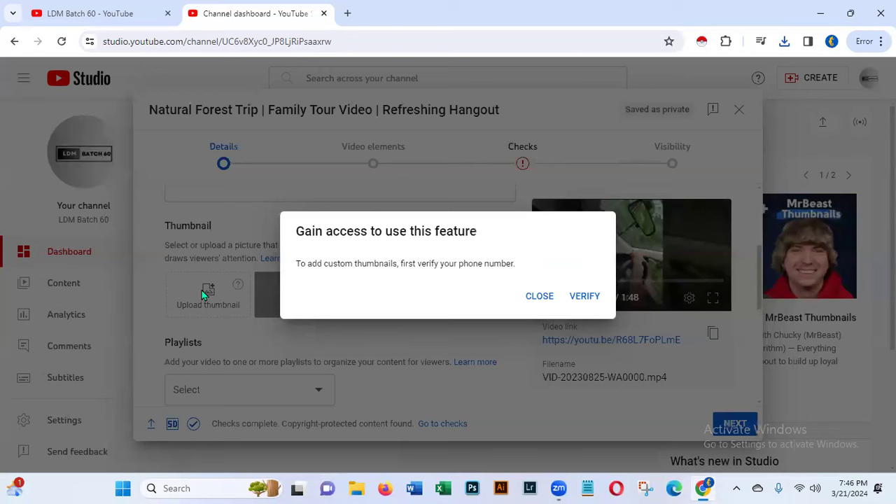
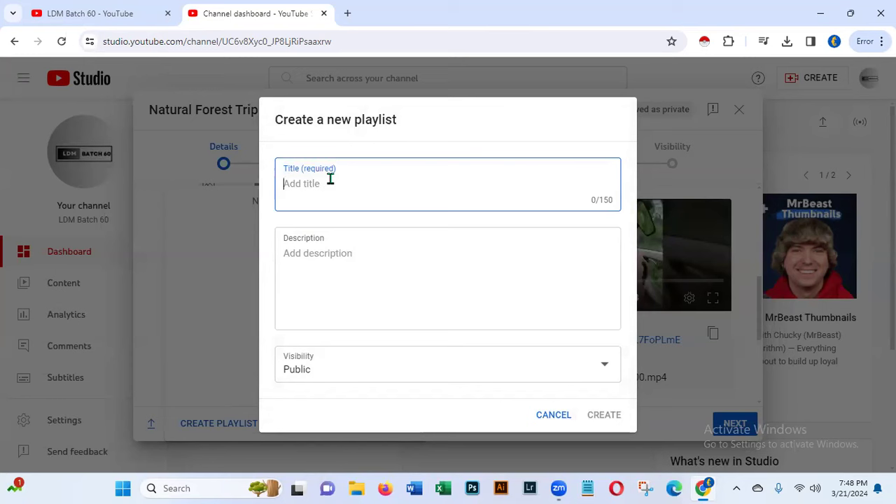
Create a new playlist titled "Tour Video" with public visibility and no description for the uploaded video
type("Tour Vid")
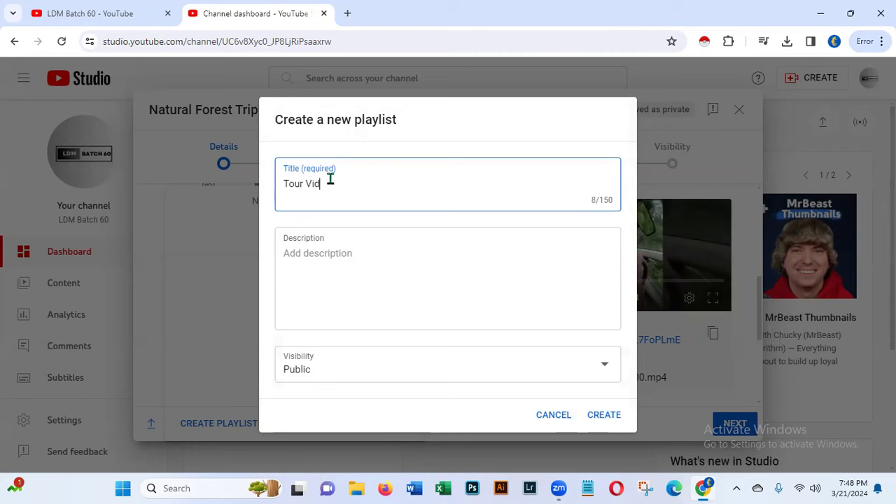
type("eos")
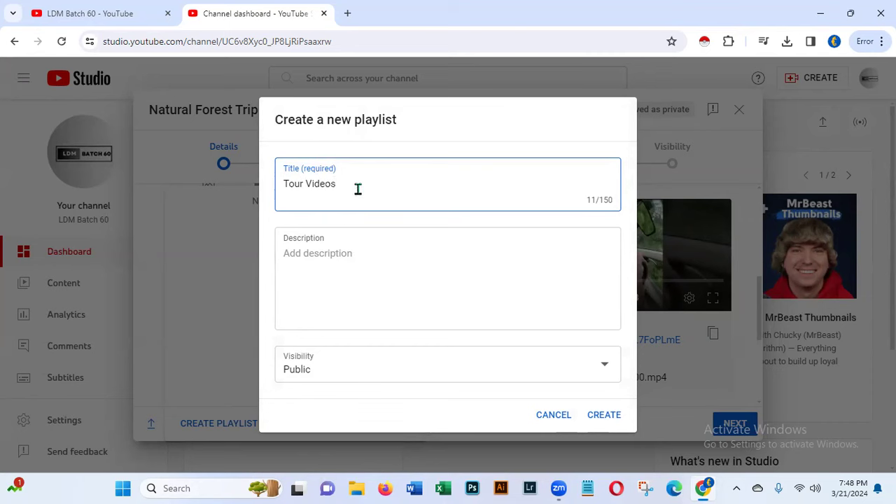
key("BackSpace")
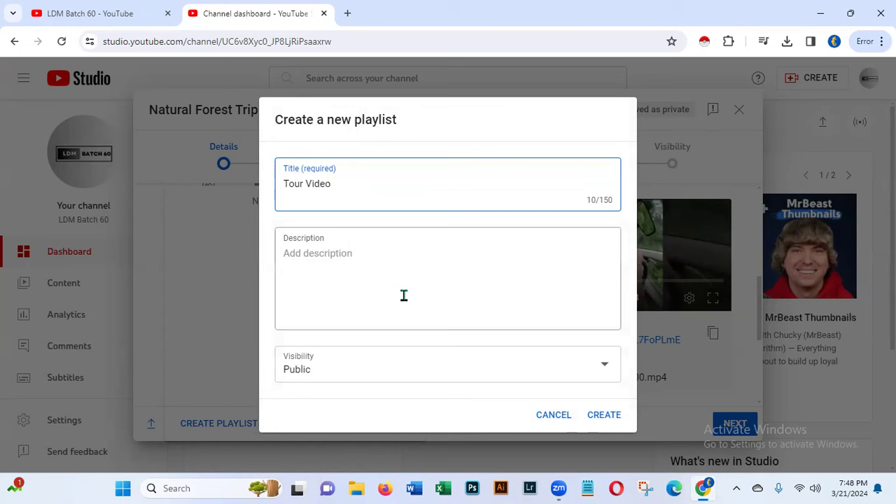
left_click(319, 265)
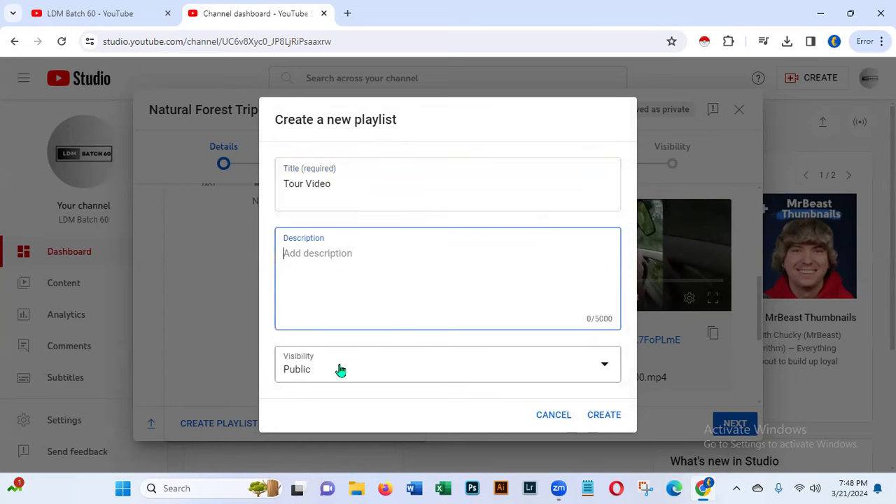
left_click(603, 371)
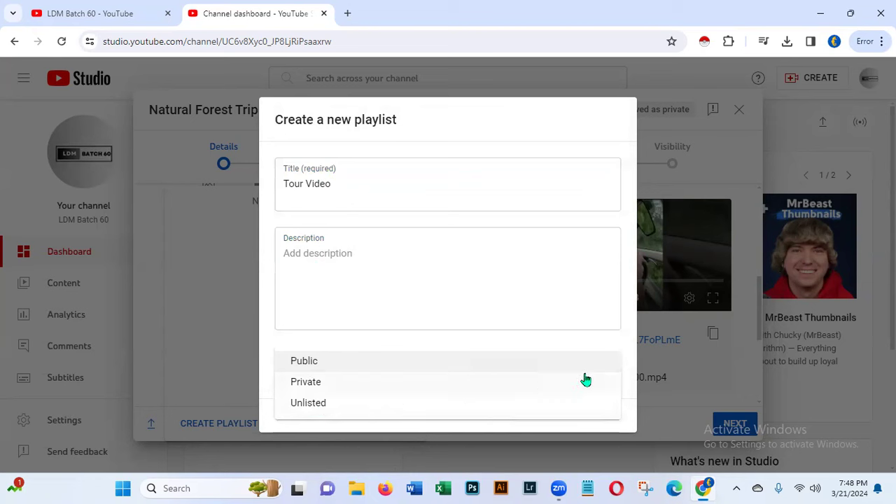
left_click(314, 363)
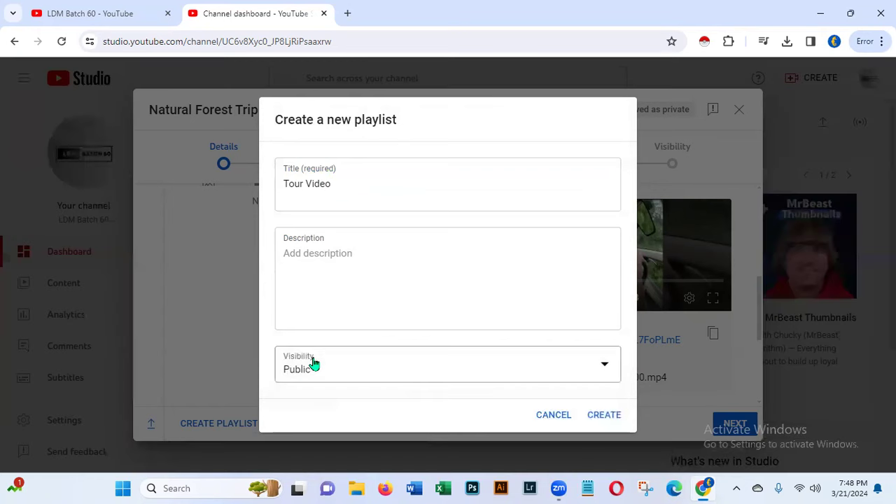
left_click(592, 416)
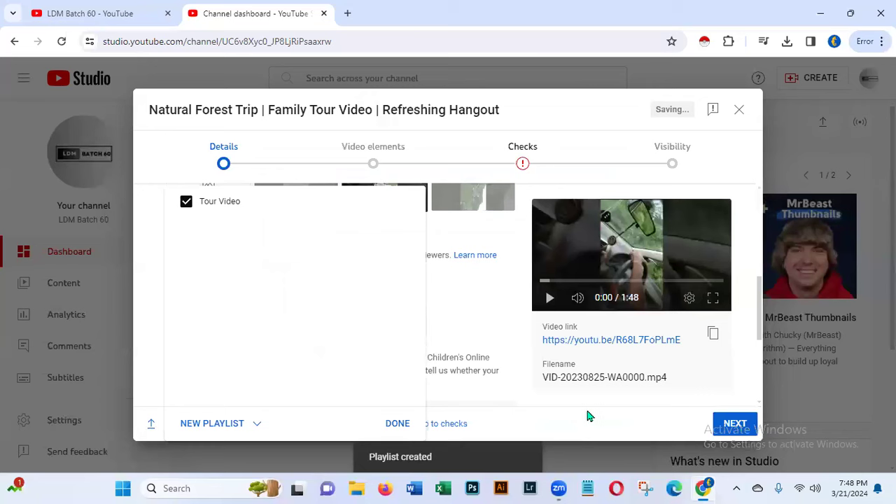
Assign the video to the Tour Video playlist and continue through the details and video elements to the checks stage
left_click(398, 423)
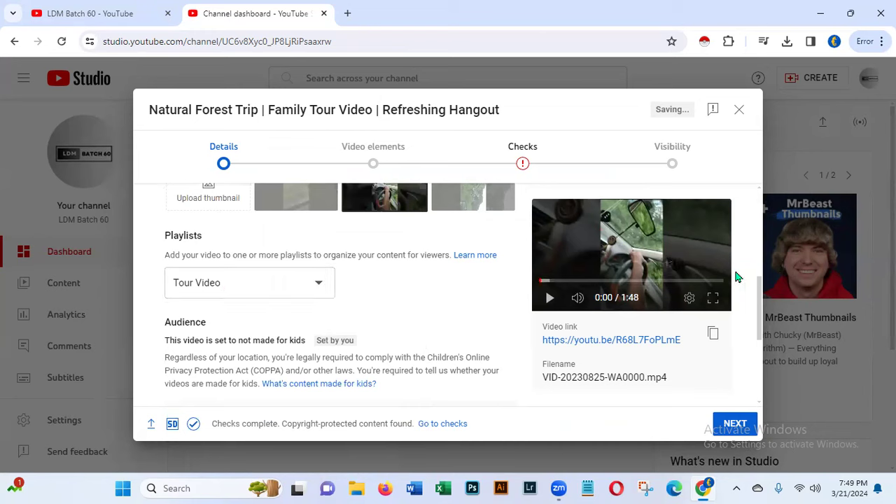
scroll(747, 329, "down", 3)
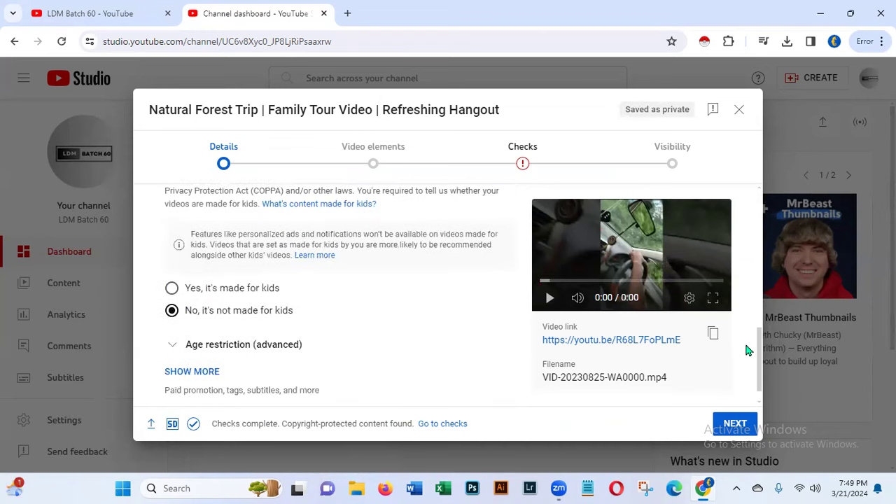
scroll(747, 346, "up", 1)
scroll(744, 333, "down", 2)
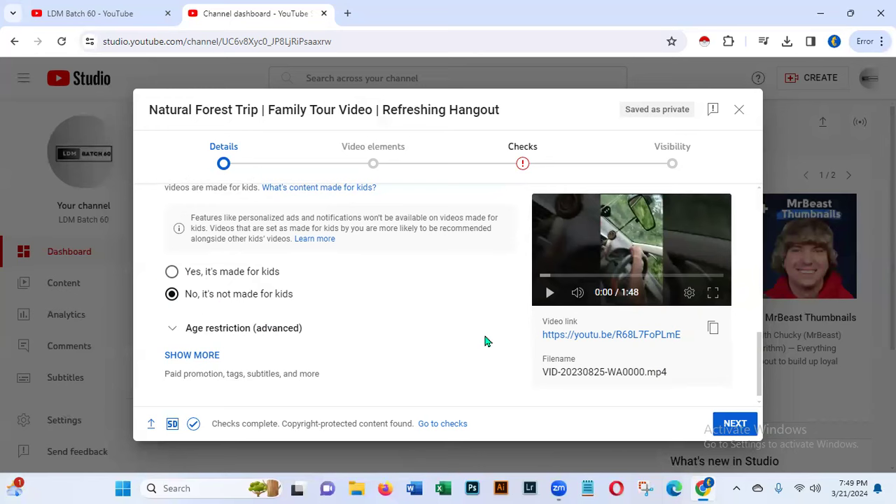
left_click(719, 425)
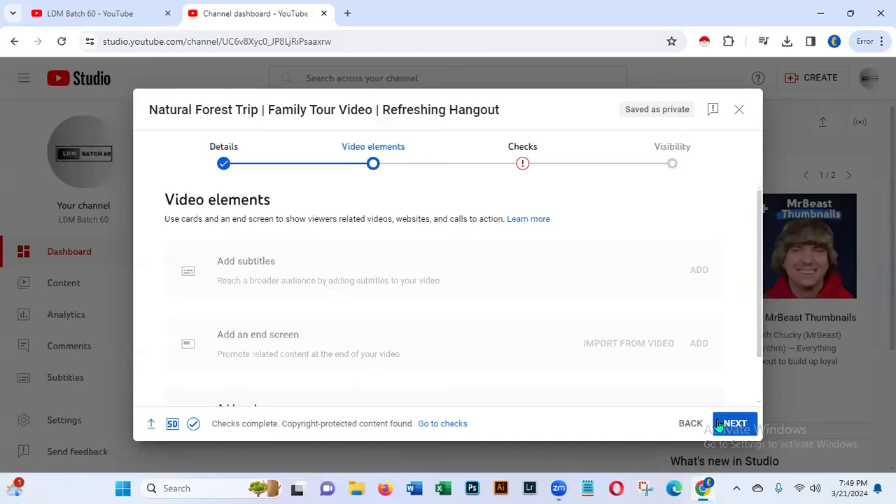
left_click(719, 425)
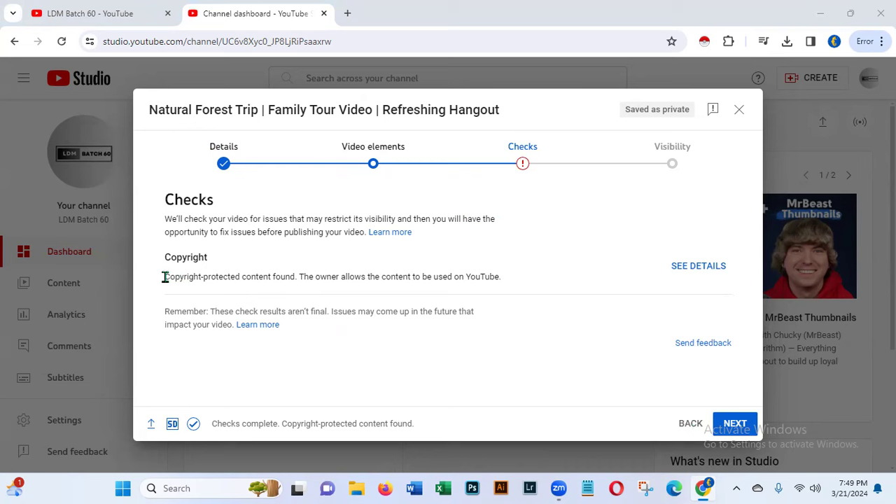
Review the video's copyright check result and continue to the visibility settings
left_click_drag(163, 276, 495, 280)
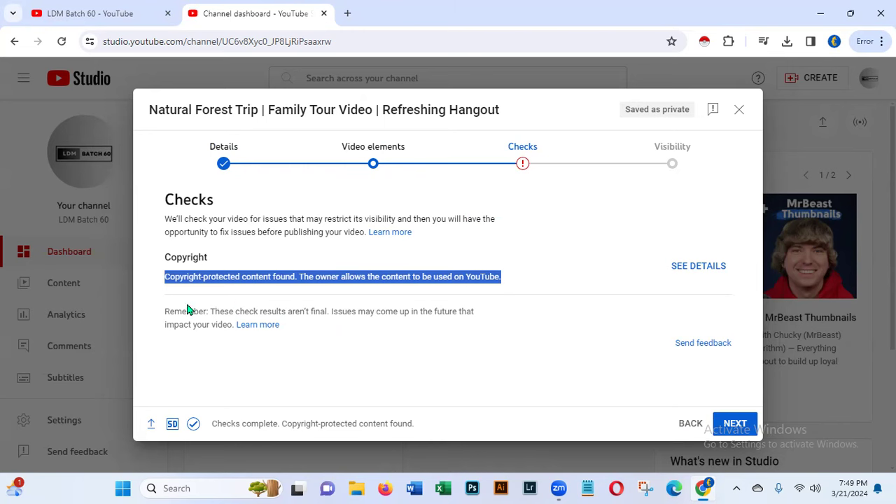
left_click(736, 424)
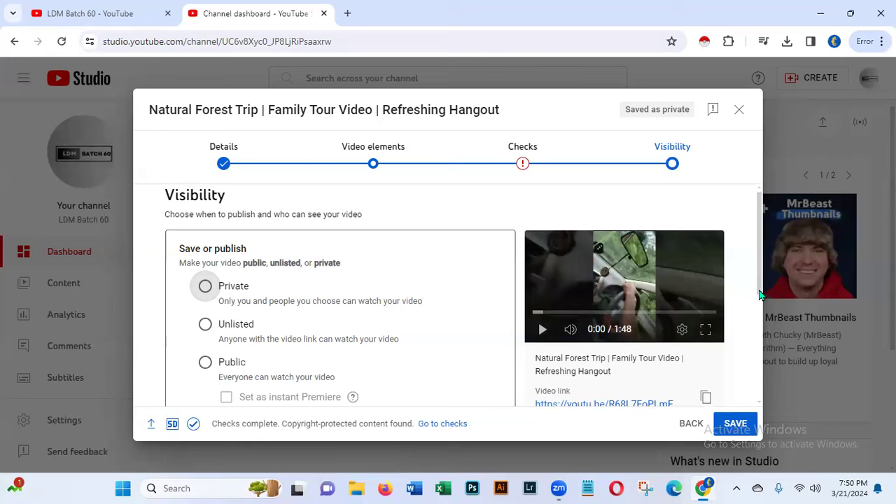
left_click_drag(760, 293, 756, 311)
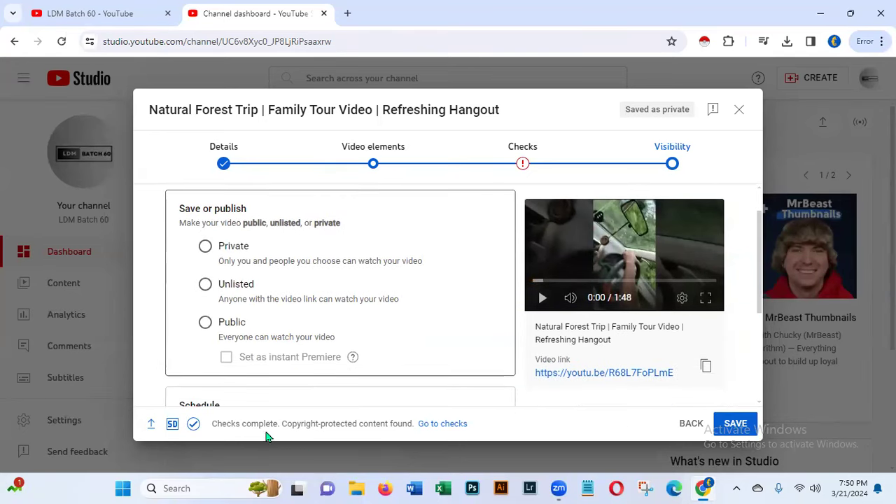
left_click_drag(280, 423, 420, 425)
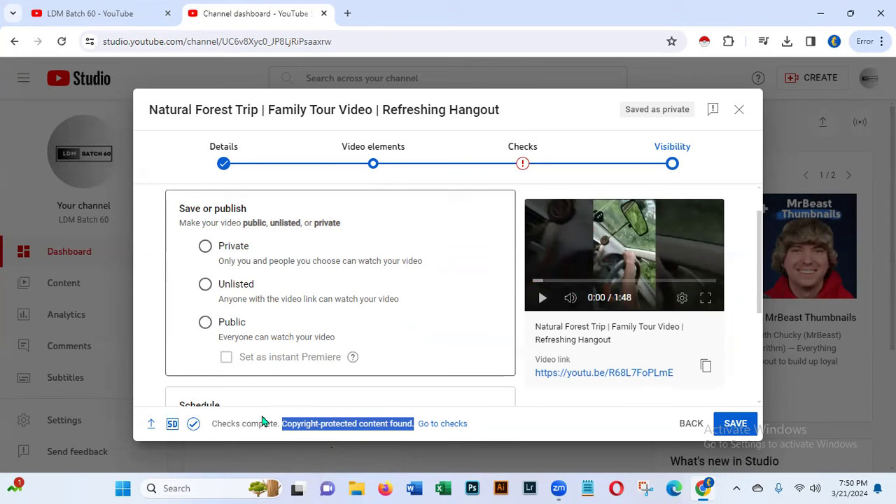
Set the video's visibility to Unlisted, save it, and close the sharing dialog
left_click(205, 248)
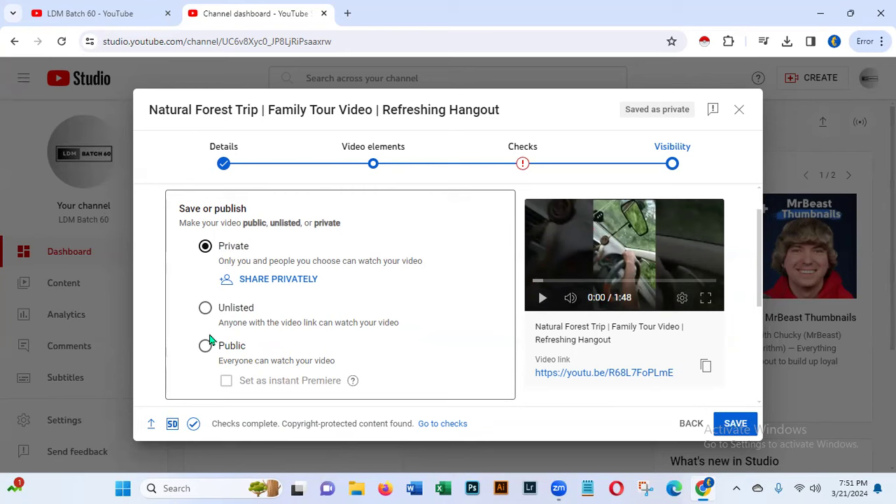
left_click(203, 308)
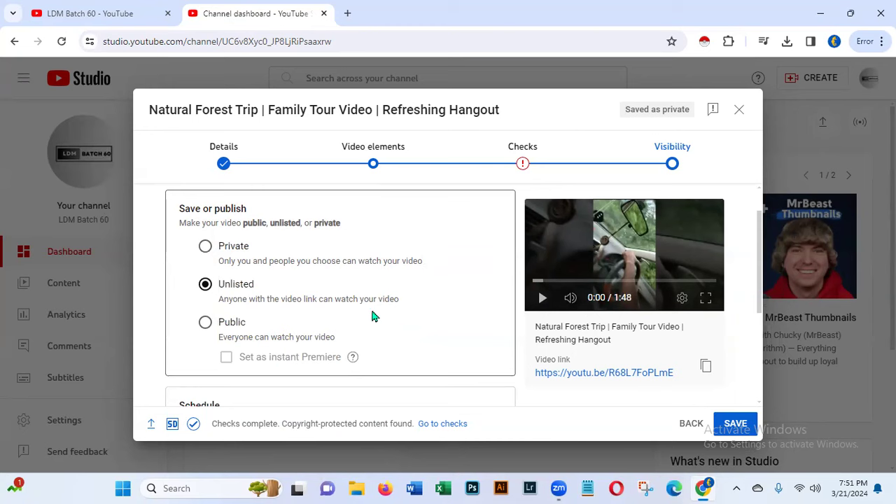
left_click(706, 368)
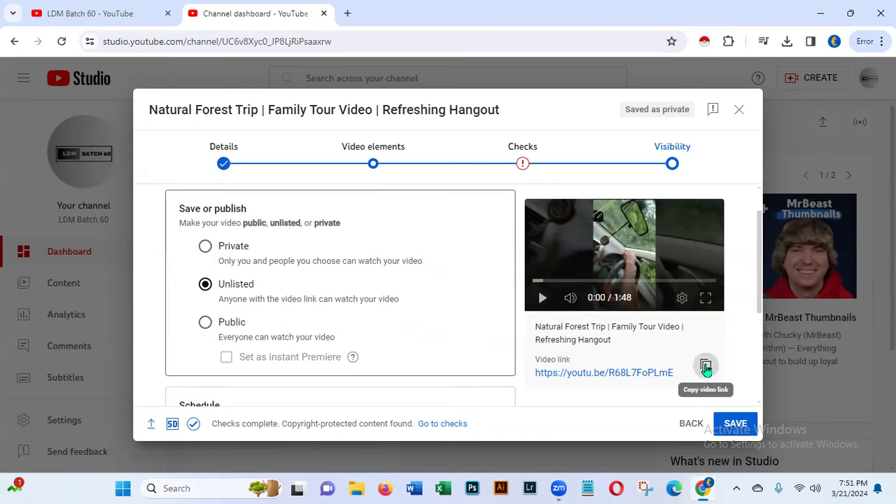
left_click(738, 427)
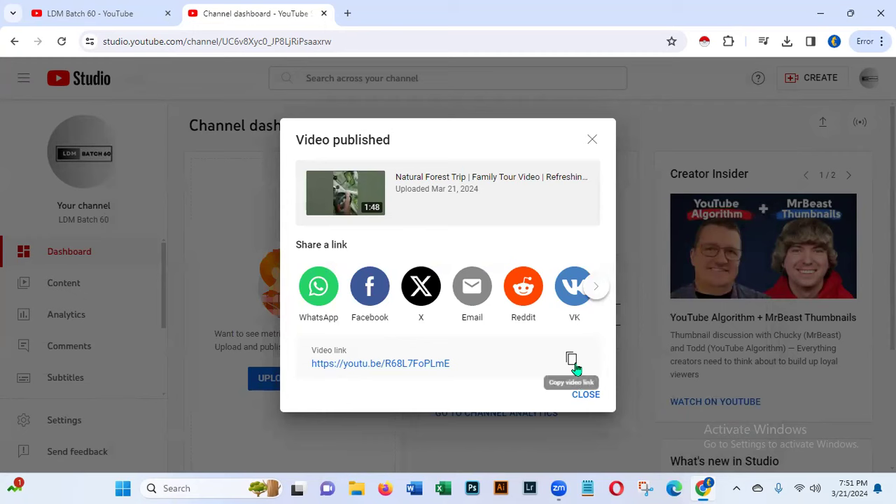
left_click(590, 397)
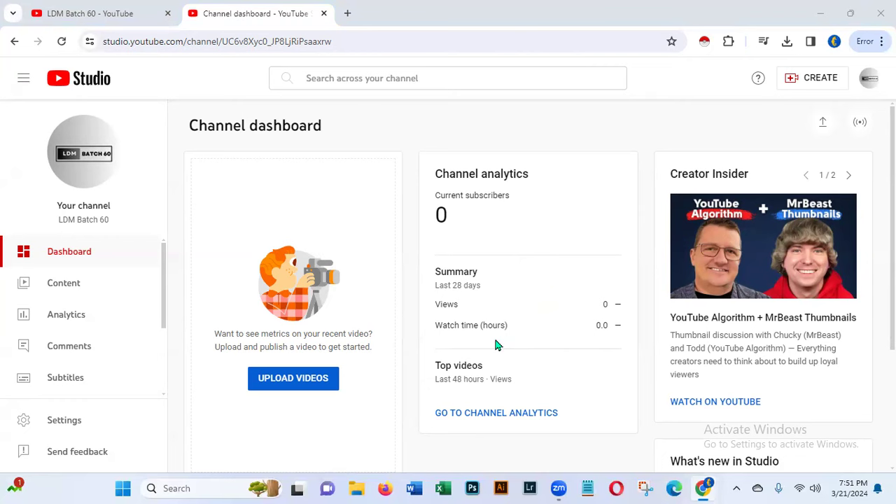
Open the channel's content list and permanently delete the draft video "YouTube Channel Setup full Tutorial"
left_click(75, 286)
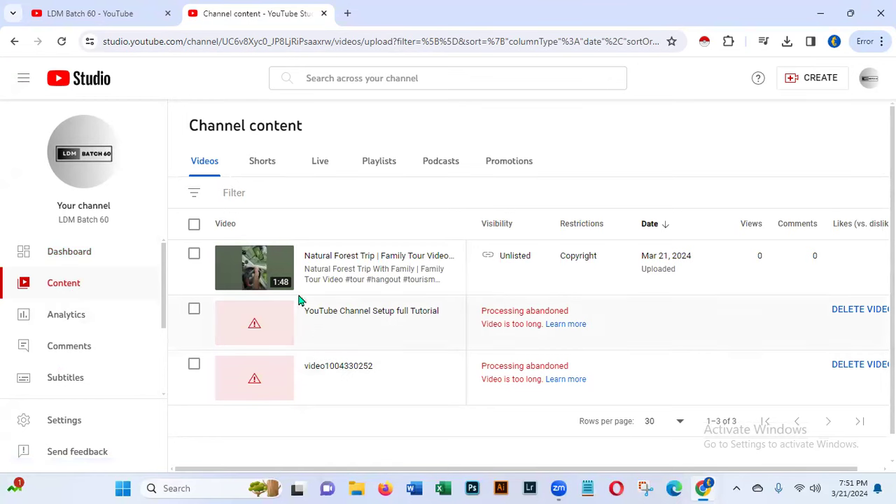
mouse_move(378, 280)
mouse_move(580, 266)
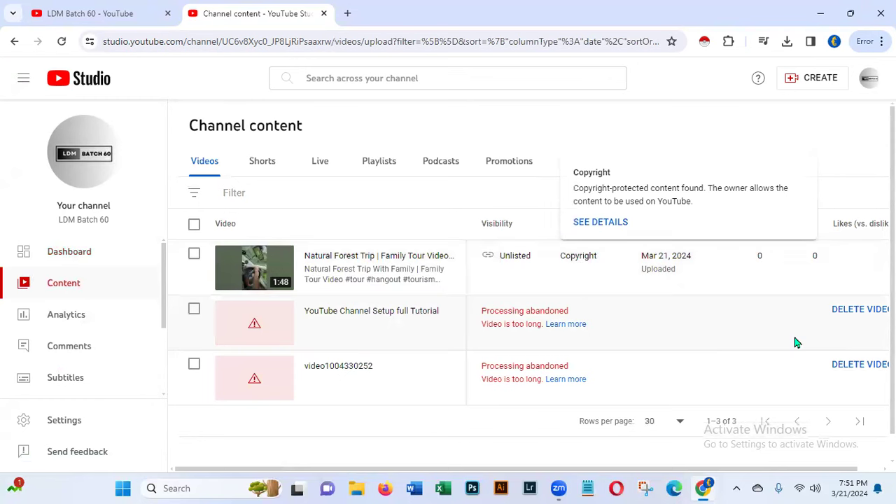
left_click(847, 312)
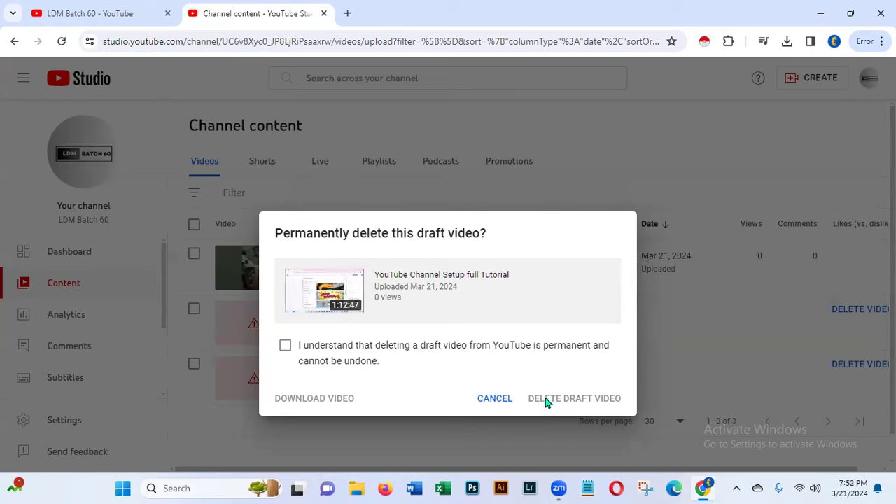
left_click(284, 347)
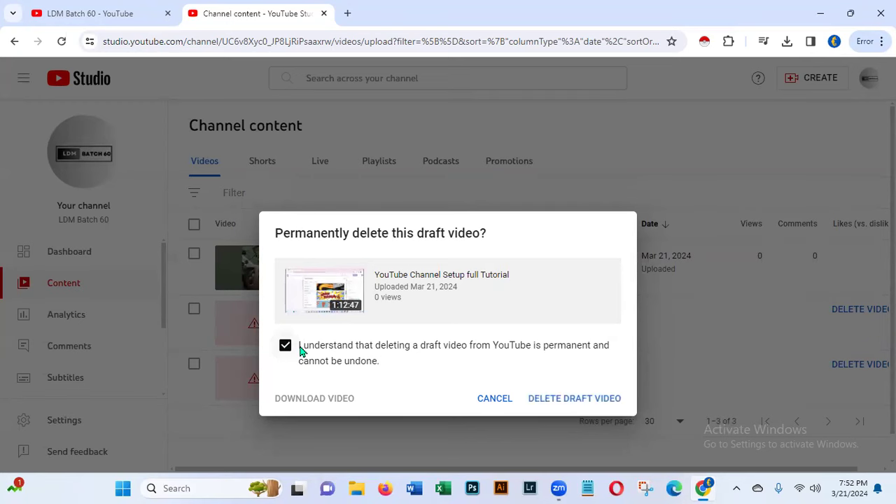
left_click(556, 405)
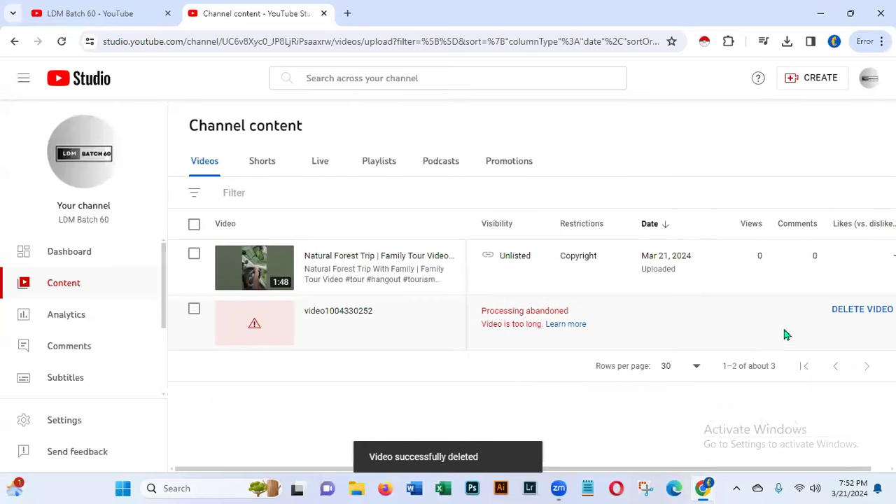
left_click(856, 315)
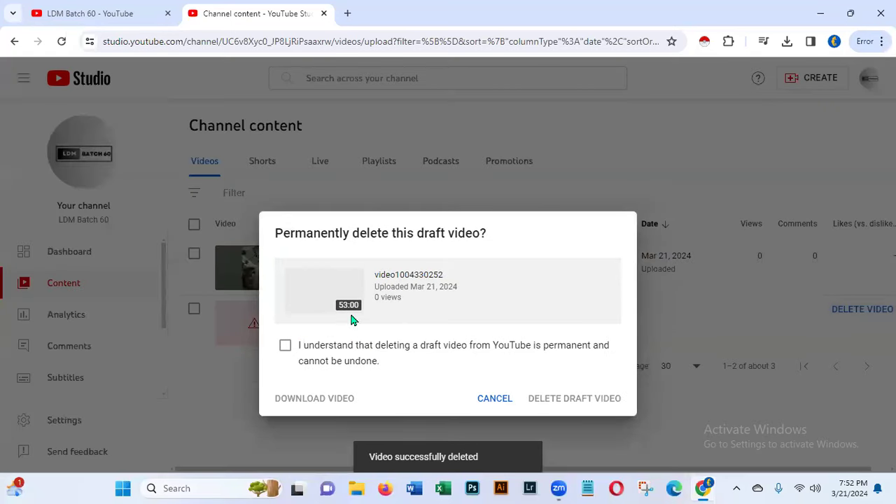
left_click(284, 346)
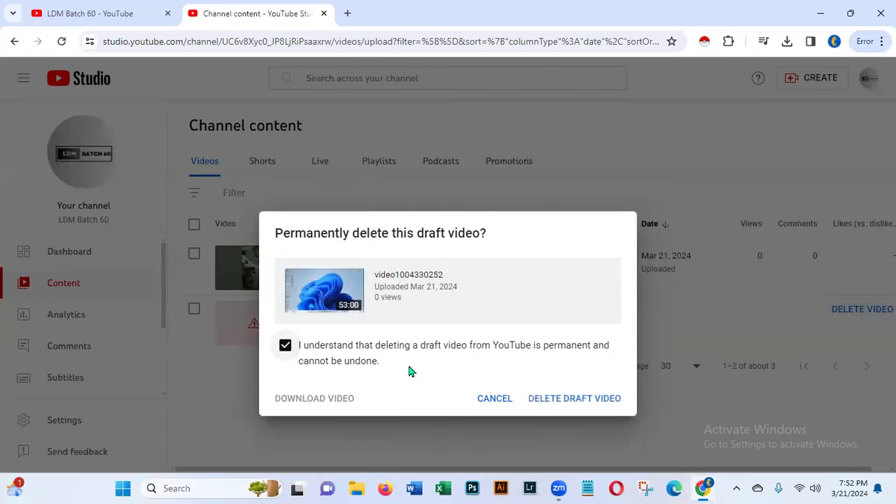
left_click(582, 403)
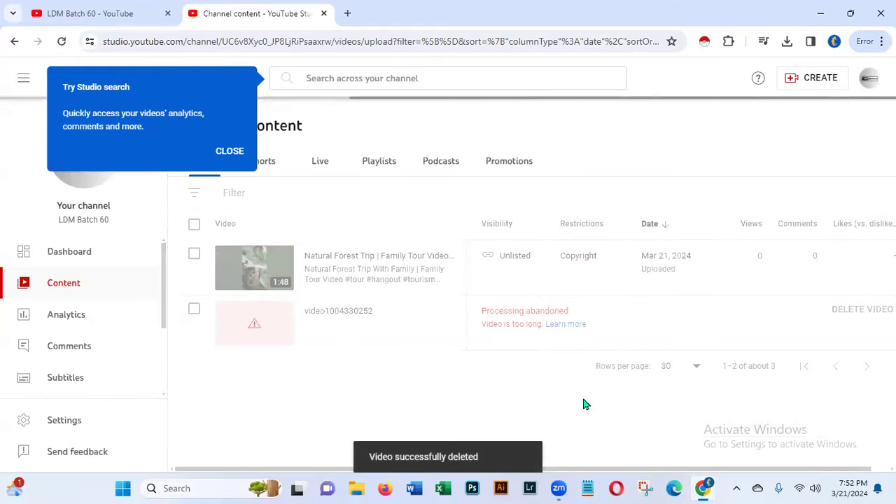
left_click(231, 152)
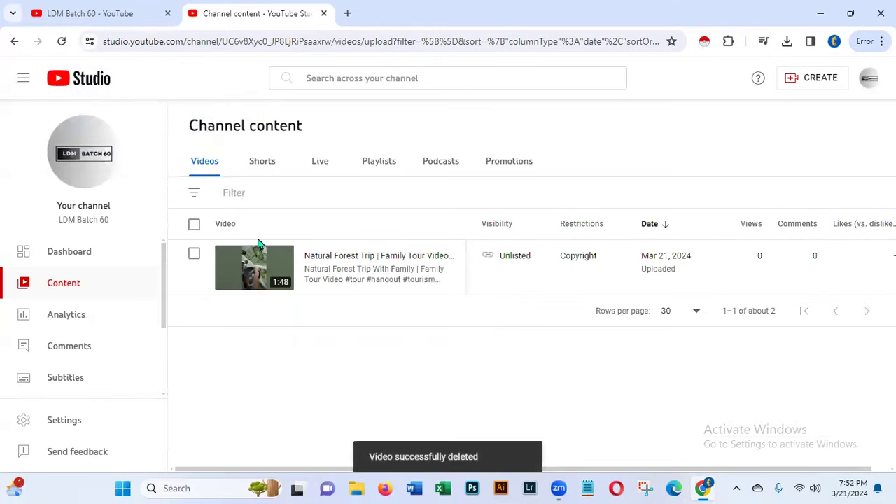
Look over the Natural Forest Trip video's details and the channel dashboard, and return to the content list
mouse_move(584, 263)
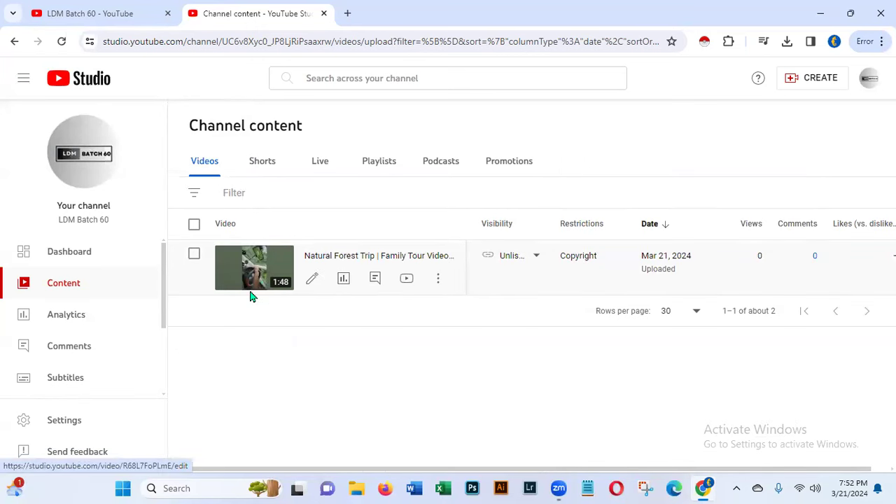
left_click(312, 281)
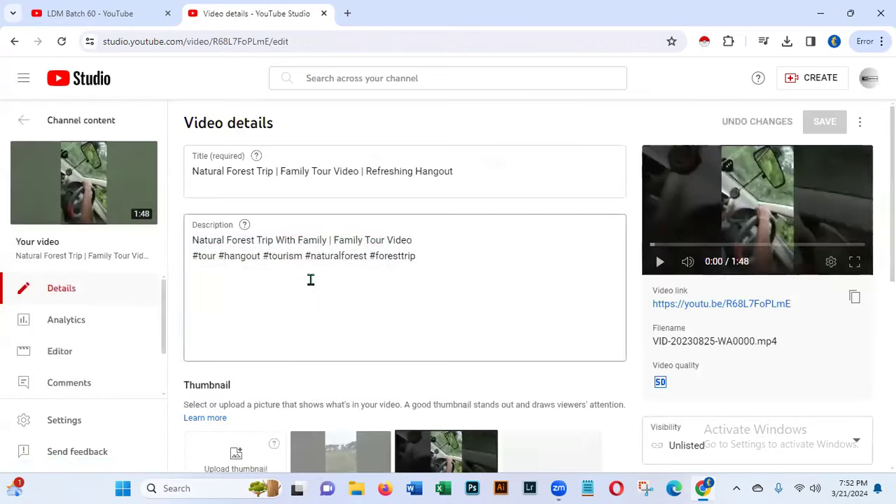
left_click(361, 321)
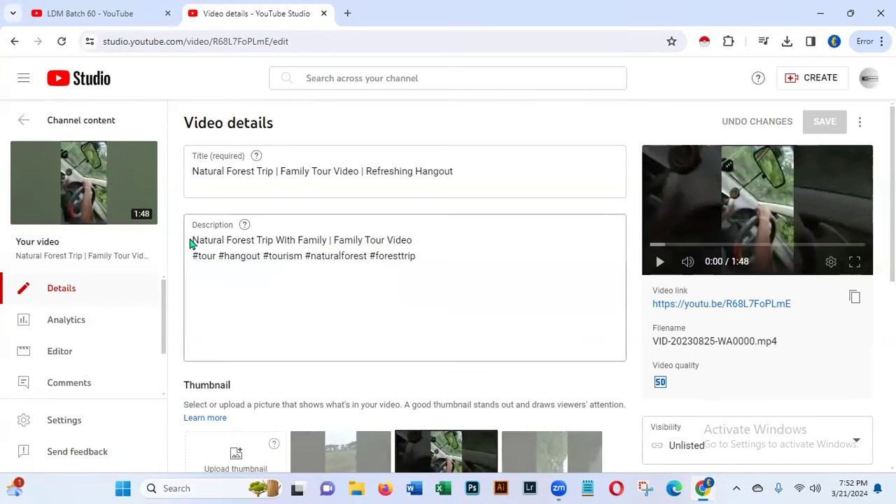
left_click(22, 123)
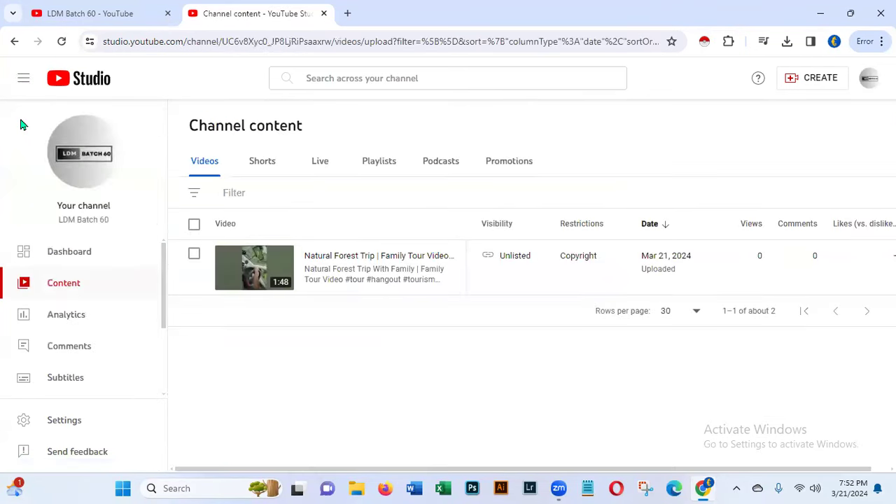
mouse_move(314, 264)
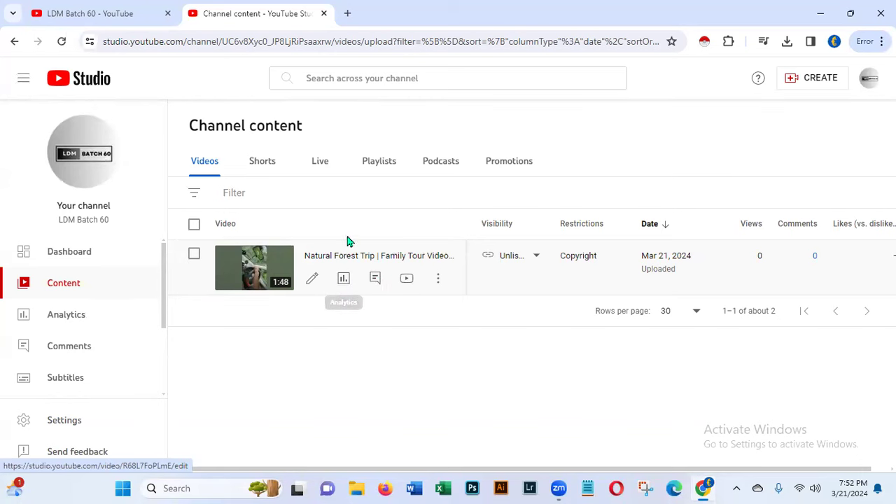
left_click(89, 253)
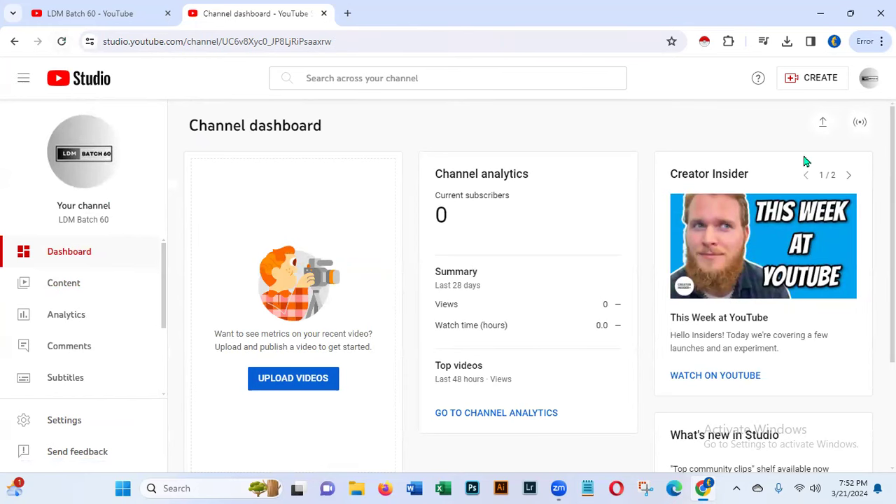
left_click(38, 285)
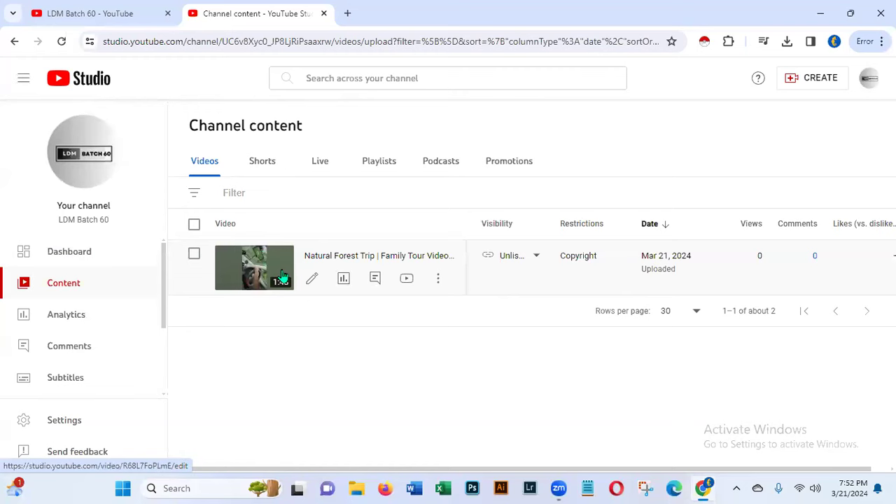
Open the Natural Forest Trip video's watch page on YouTube and examine its title, hashtags, full description and channel watermark
left_click(281, 274)
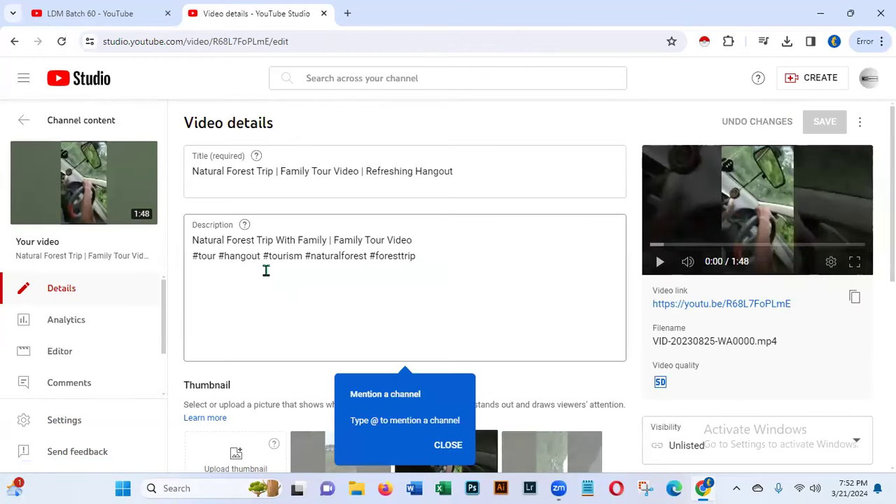
left_click(82, 190)
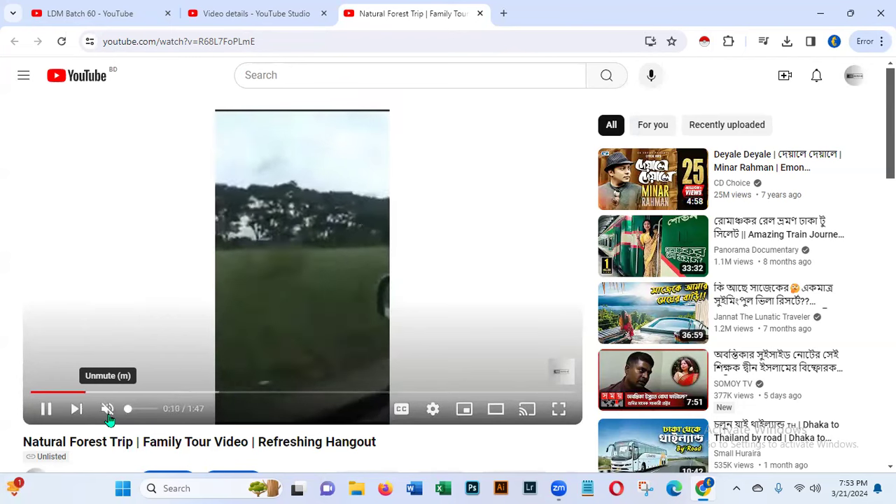
scroll(459, 271, "down", 3)
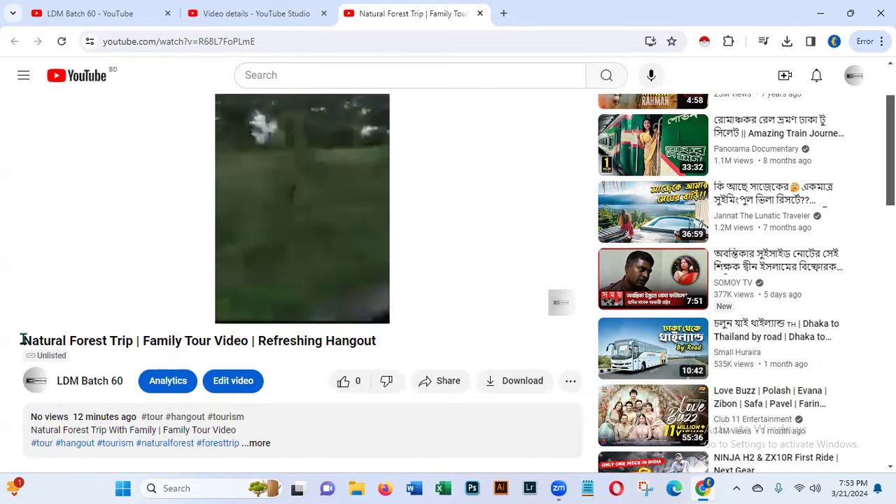
left_click_drag(33, 341, 306, 344)
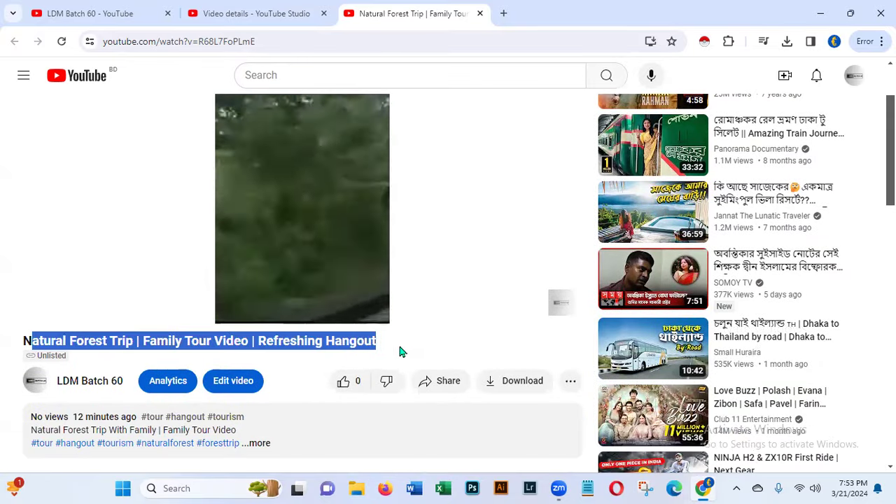
left_click(54, 434)
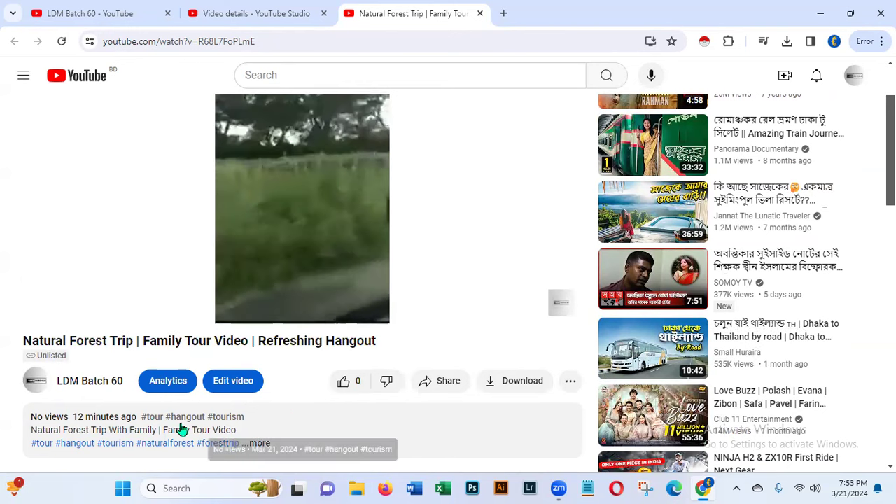
left_click(259, 445)
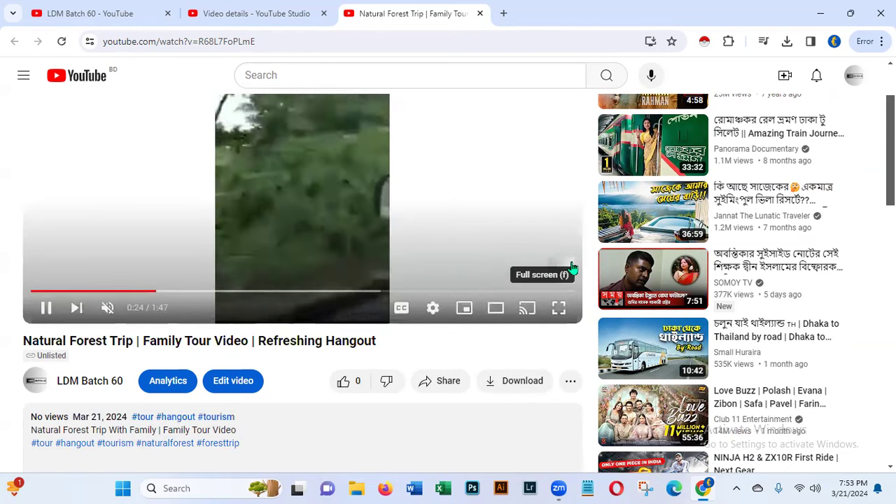
mouse_move(560, 270)
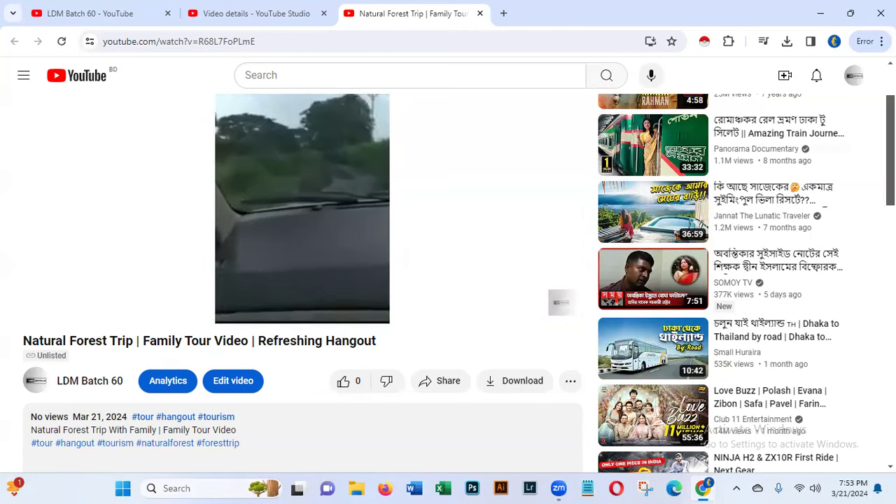
scroll(651, 280, "up", 2)
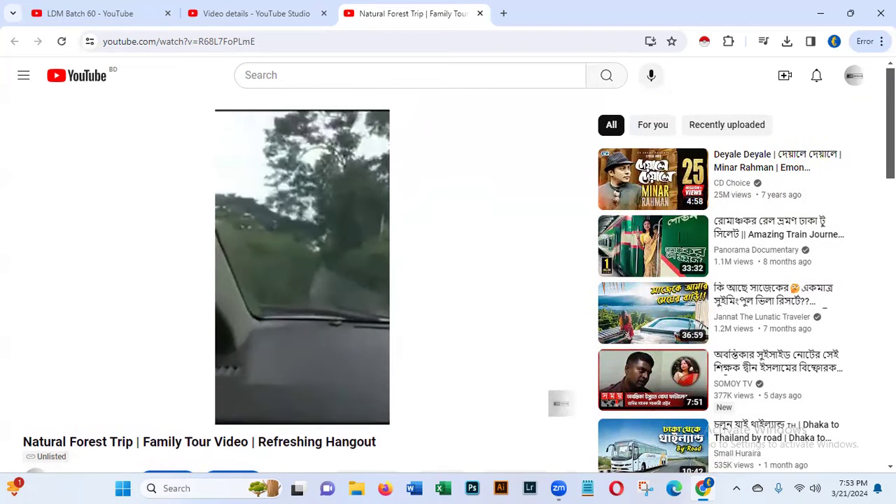
scroll(455, 280, "down", 1)
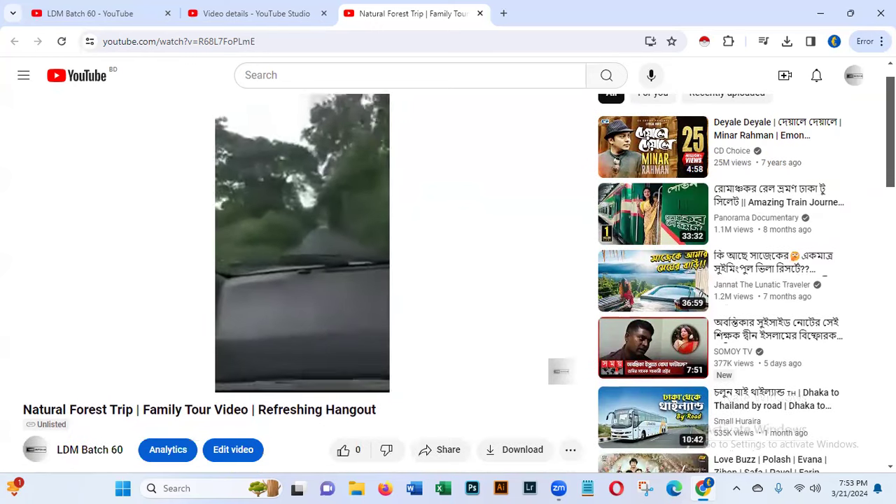
scroll(455, 280, "up", 1)
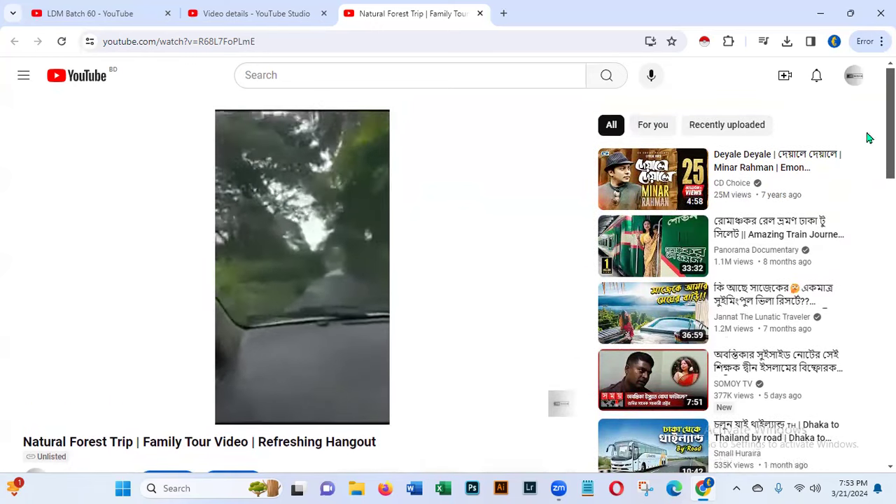